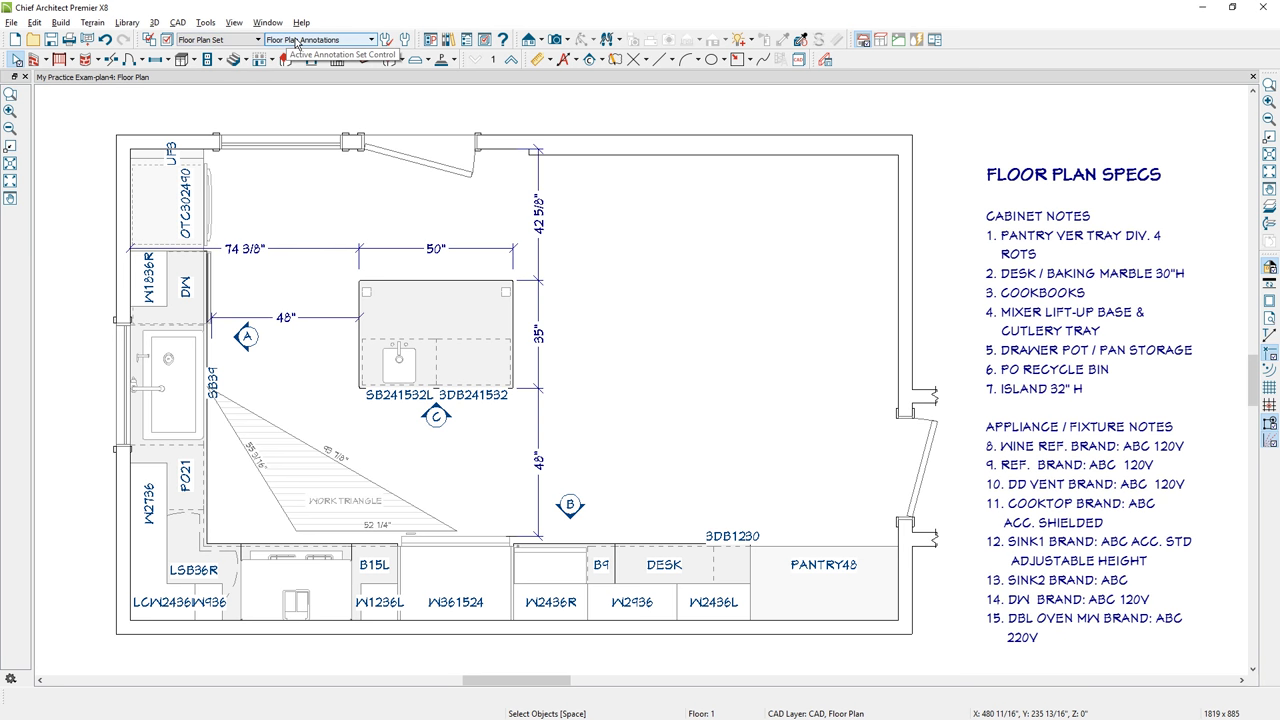
Switch to CKBD-Exam-Tips.pdf in Adobe Acrobat to check its annotation and layer set guidance
key("alt+Tab")
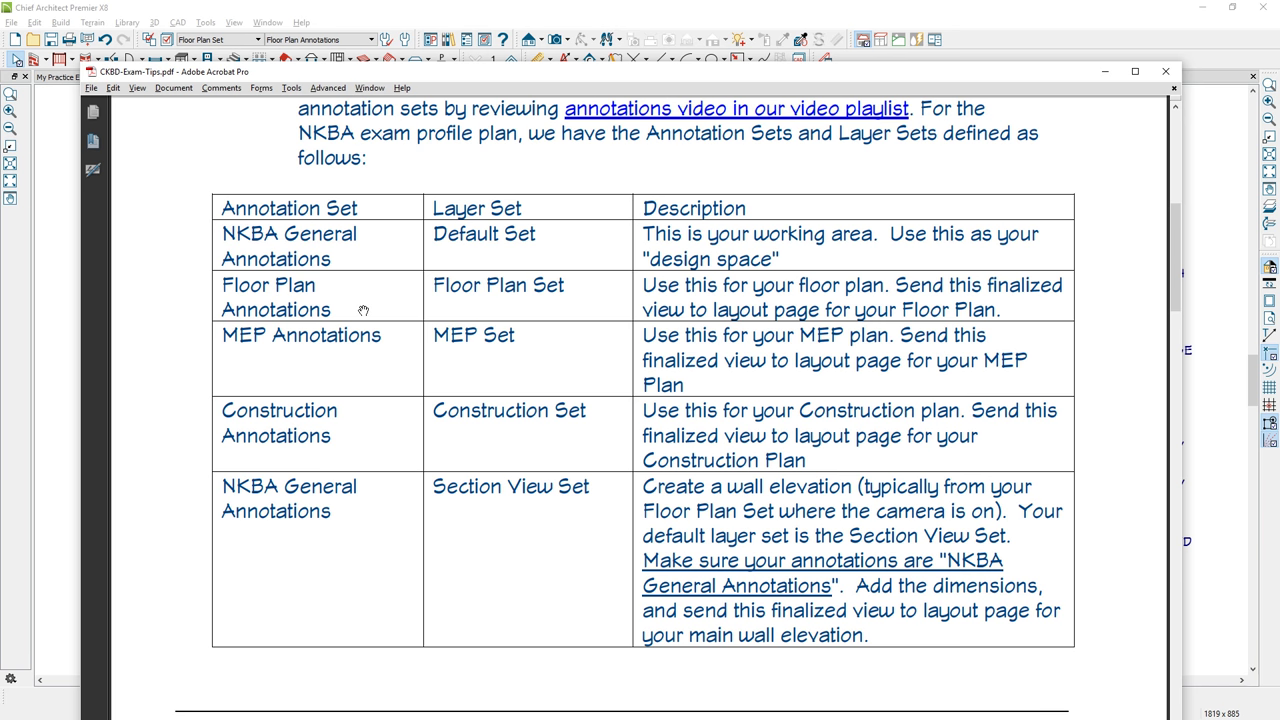
Return to the Chief Architect floor plan after reading the Annotation Set / Layer Set table
key("alt+Tab")
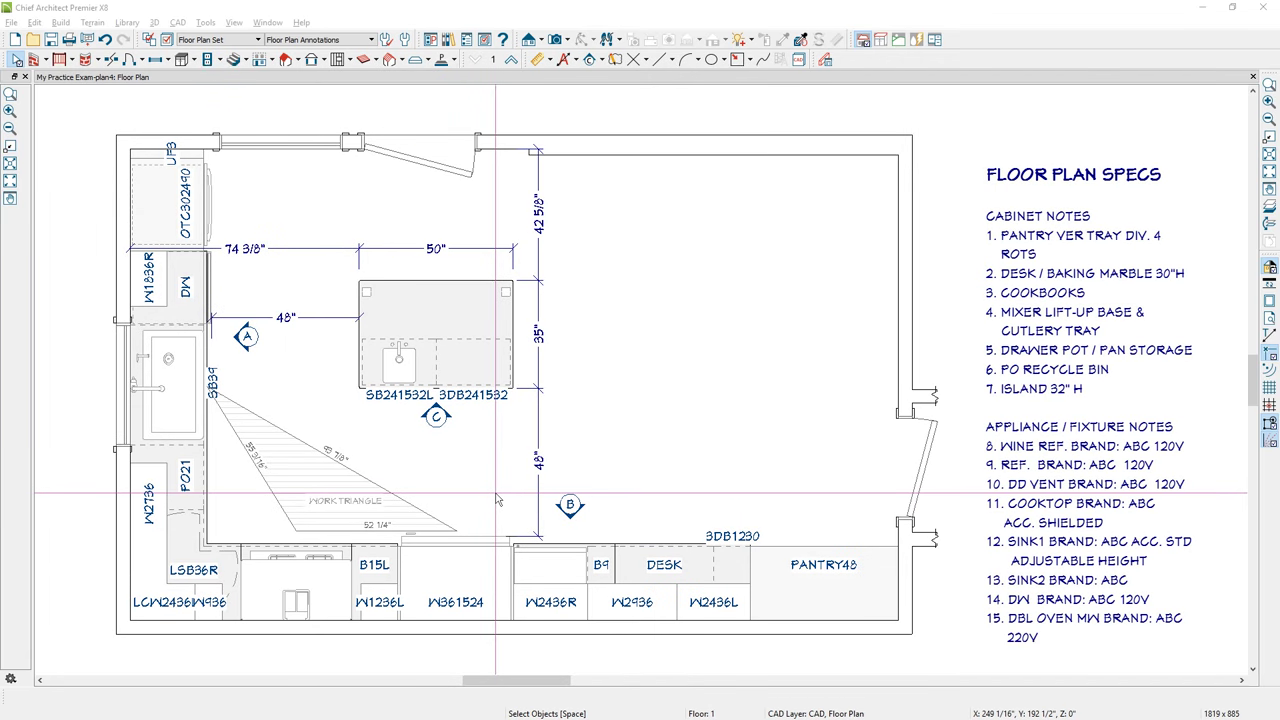
Apply NKBA auto dimensions to the kitchen room, producing an overall 249 1/2" run
left_click(497, 499)
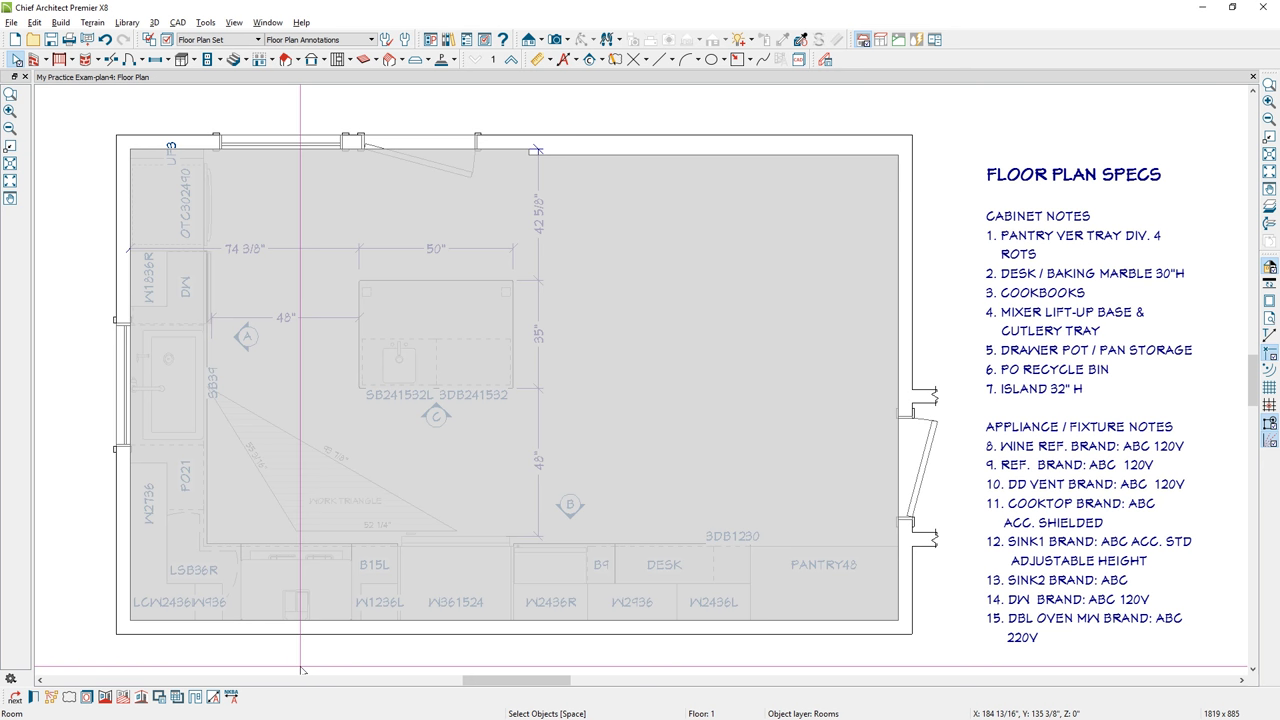
left_click(234, 698)
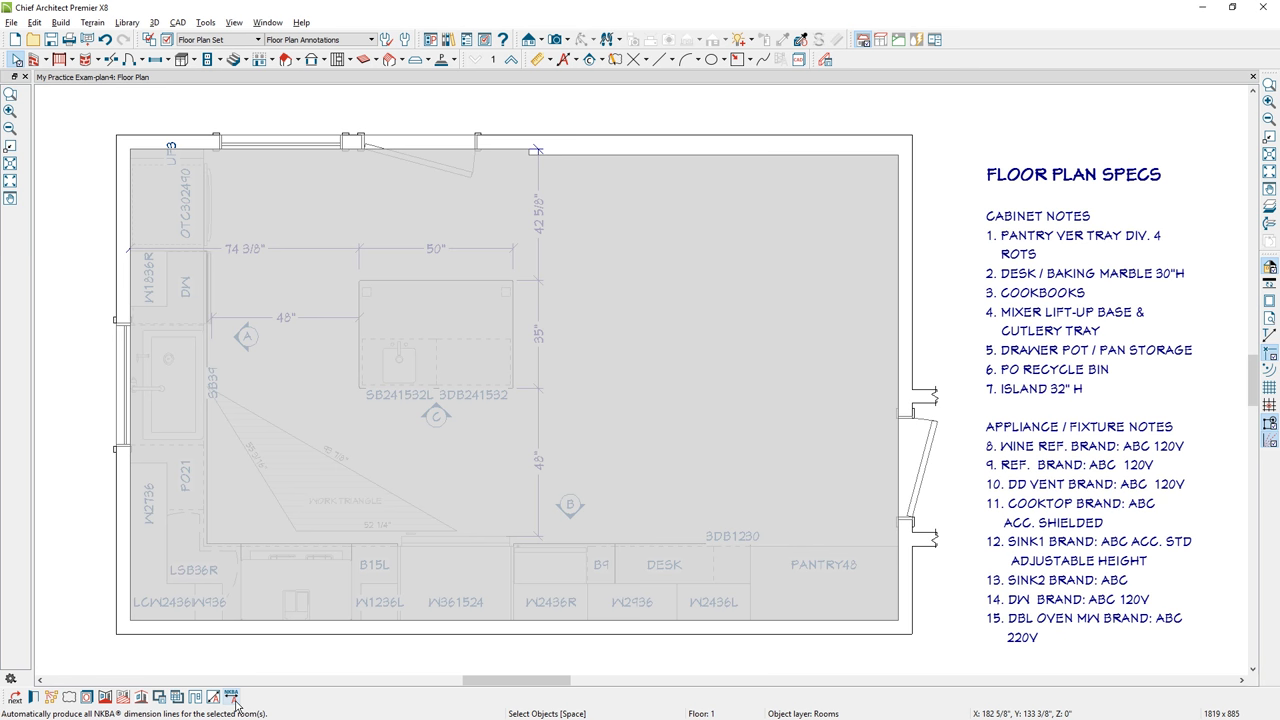
middle_click_drag(405, 440, 481, 388)
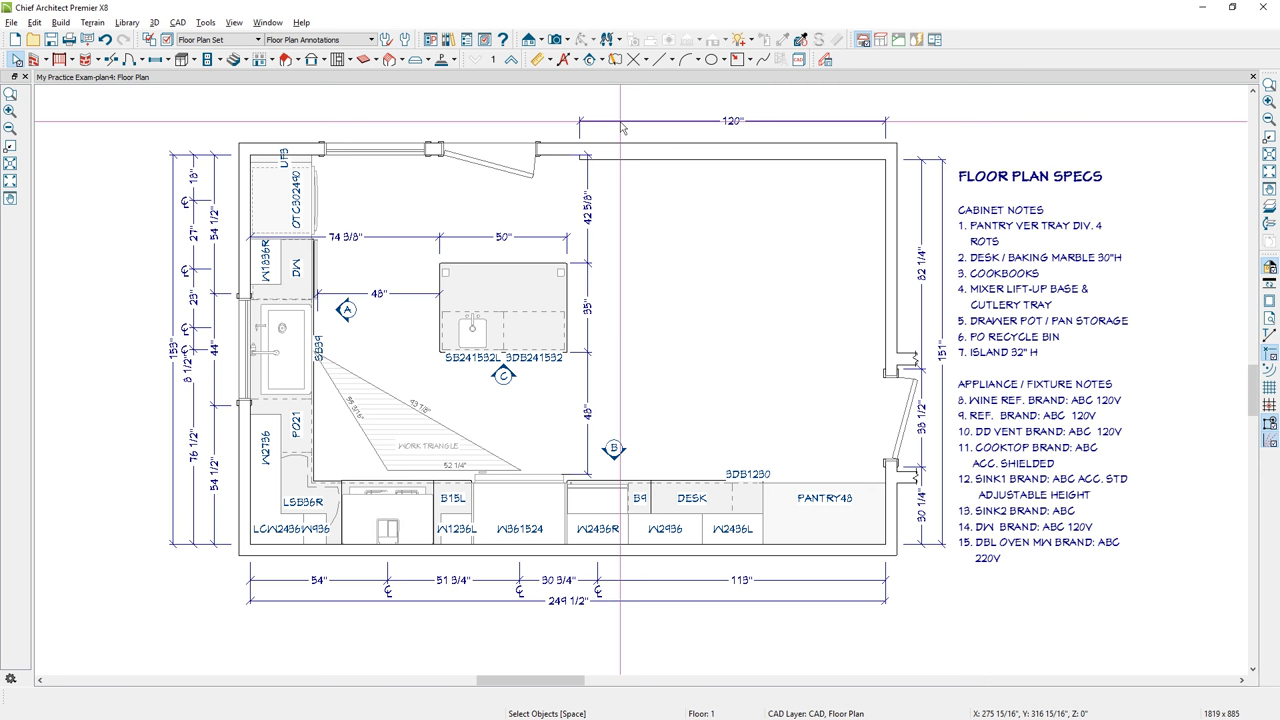
Stretch the 120" dimension across the top wall and add a manual running dimension along it
left_click(583, 157)
left_click_drag(583, 157, 249, 160)
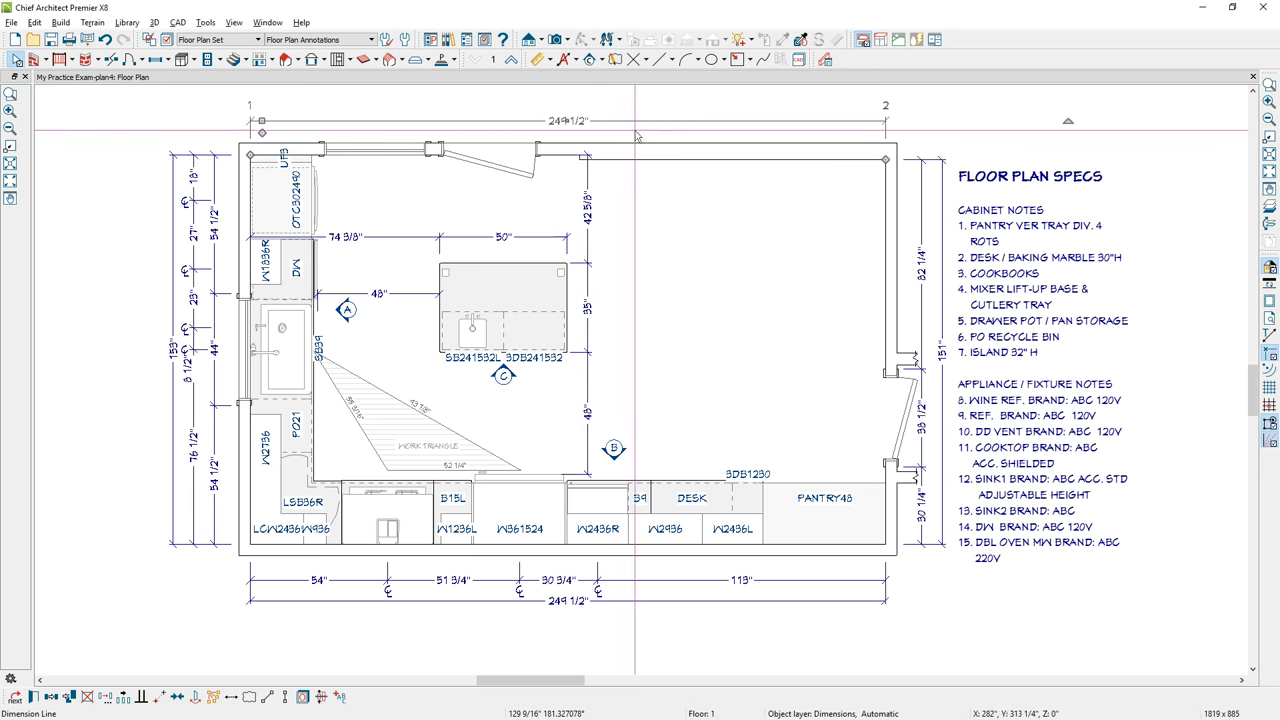
scroll(646, 168, "up", 2)
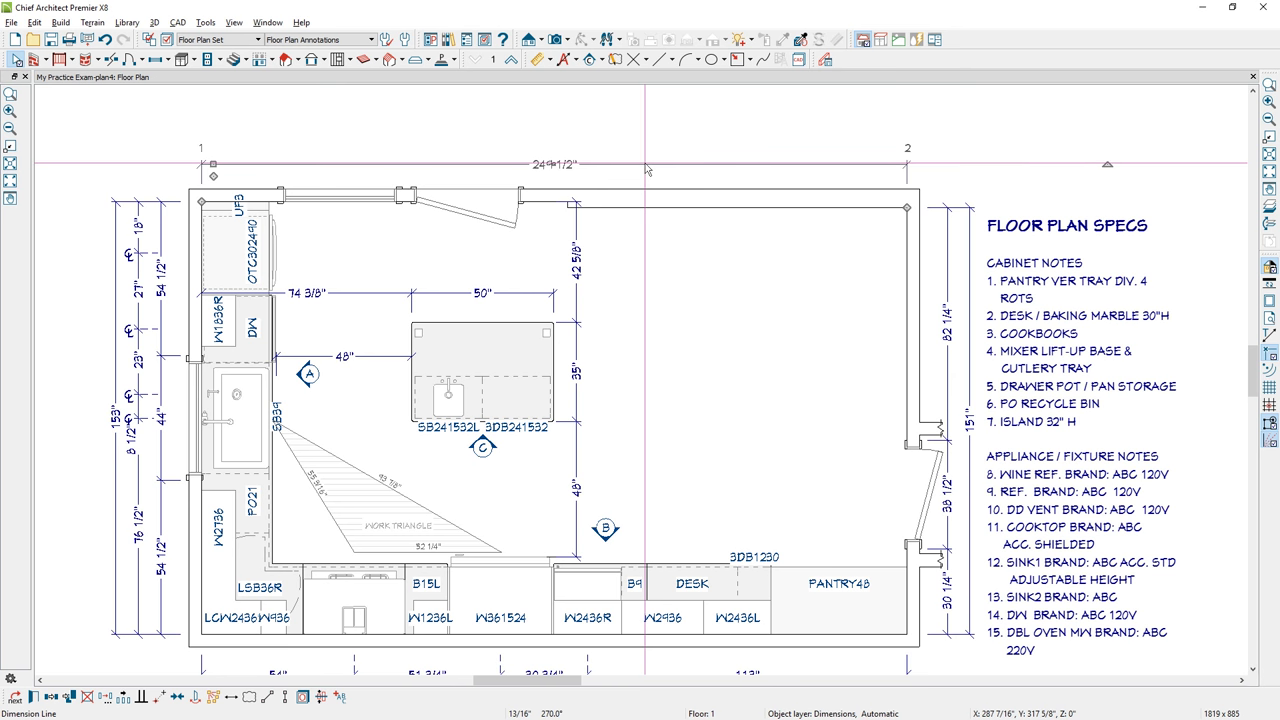
left_click(540, 60)
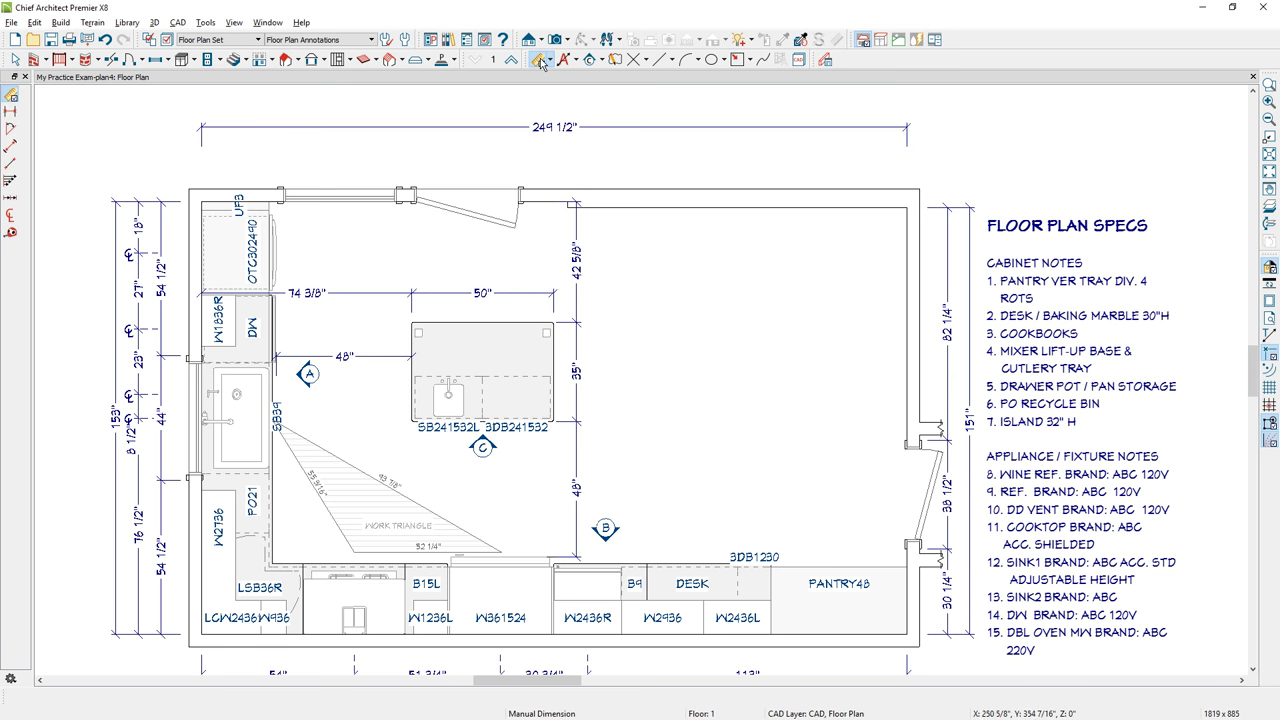
left_click_drag(201, 159, 907, 159)
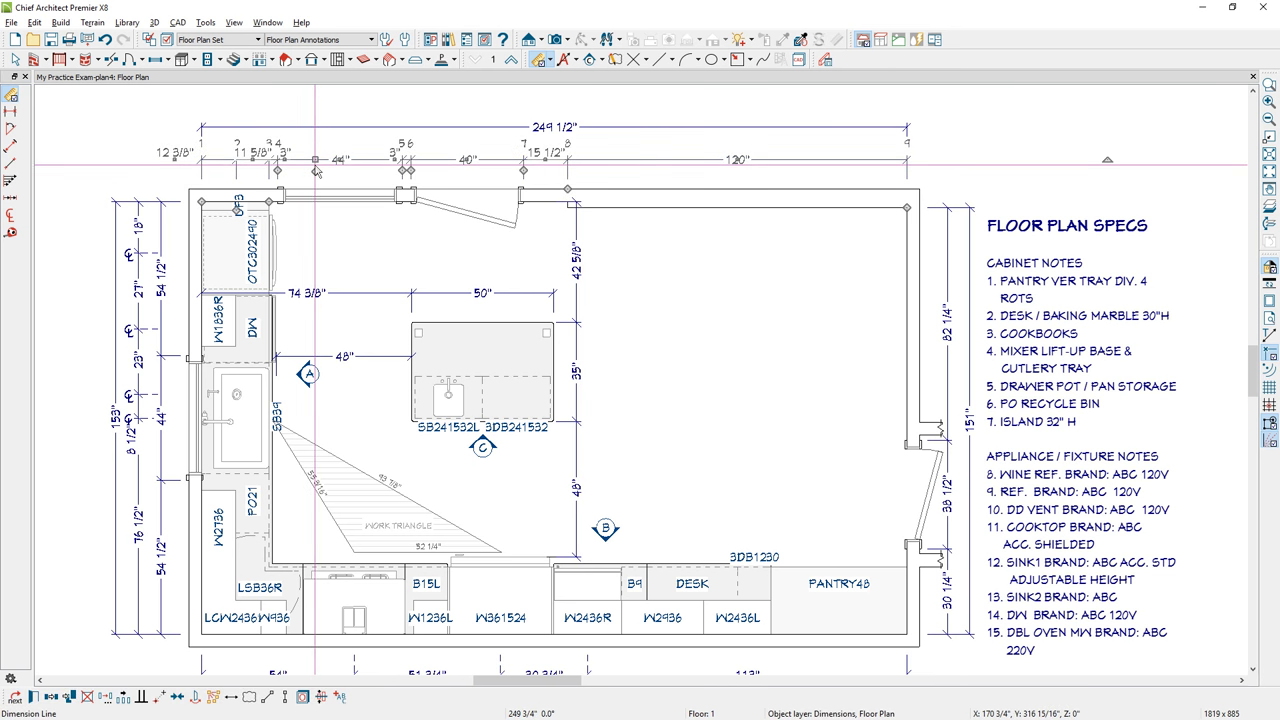
left_click(316, 160)
left_click_drag(237, 208, 107, 133)
Reposition the 249 1/2" overall line and remove a marker so segments merge into 27"
left_click(358, 128)
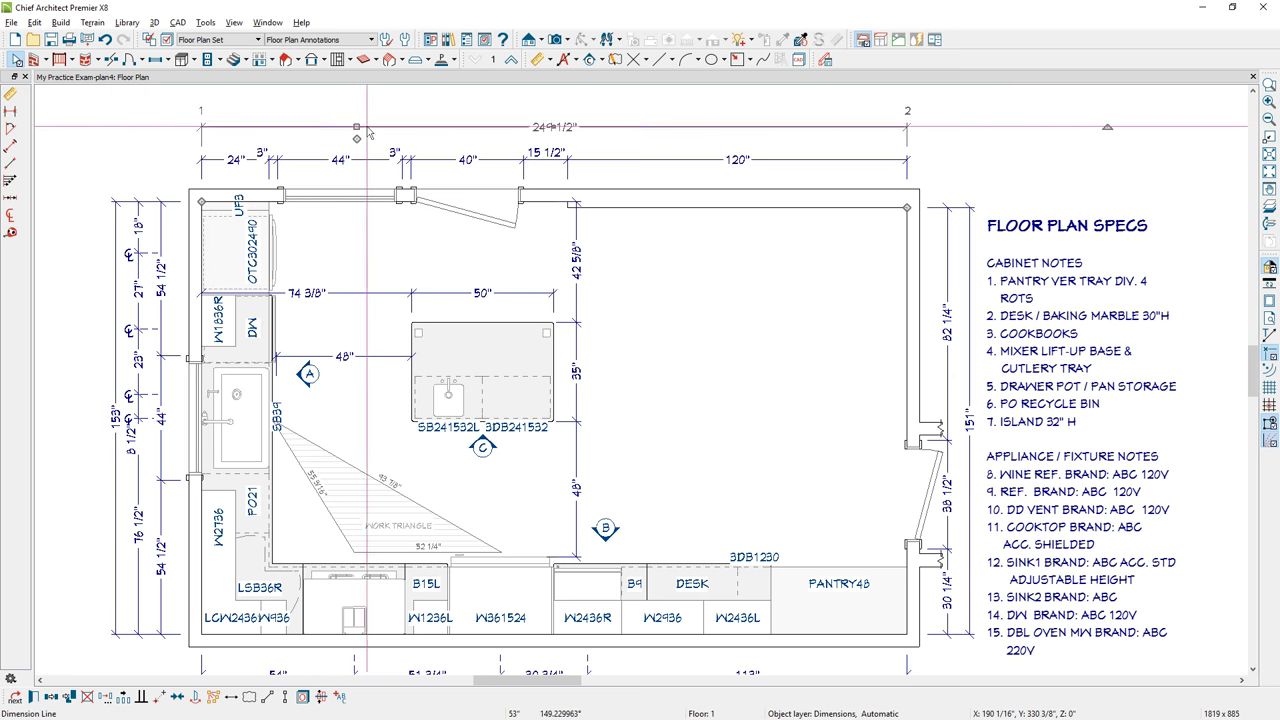
left_click_drag(358, 134, 201, 165)
left_click_drag(906, 150, 906, 173)
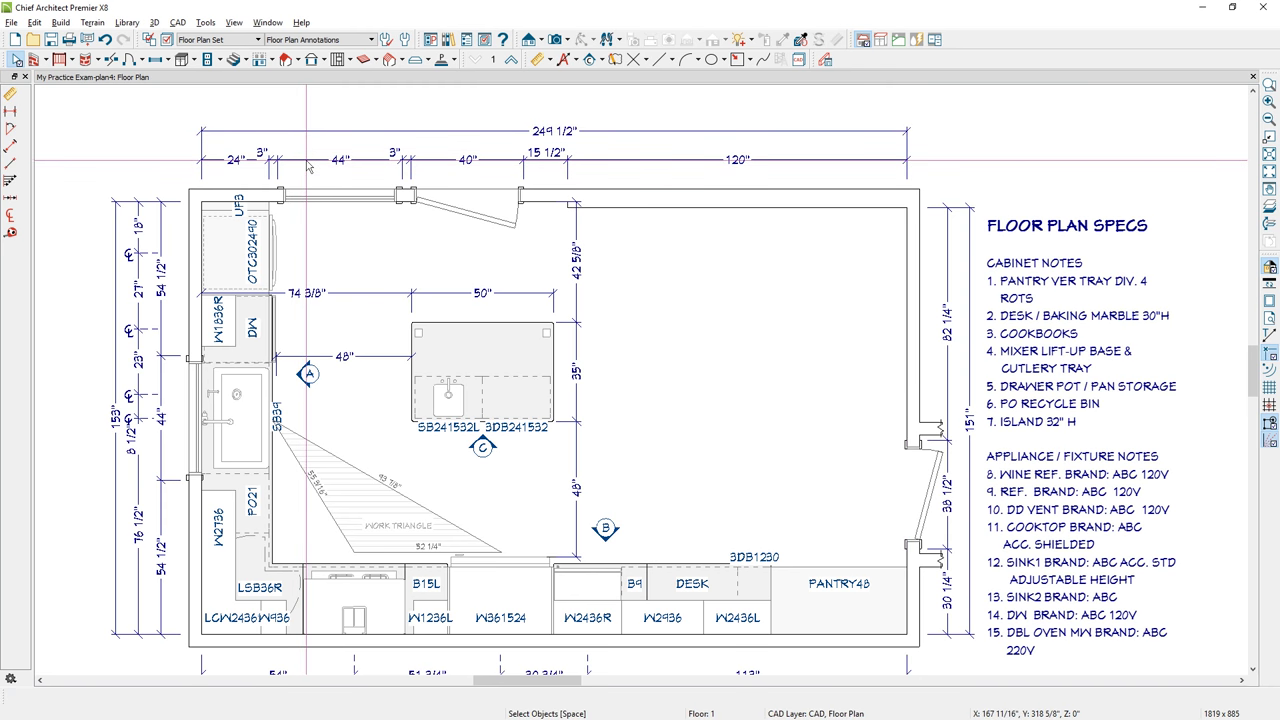
left_click_drag(306, 160, 322, 229)
scroll(253, 325, "up", 2)
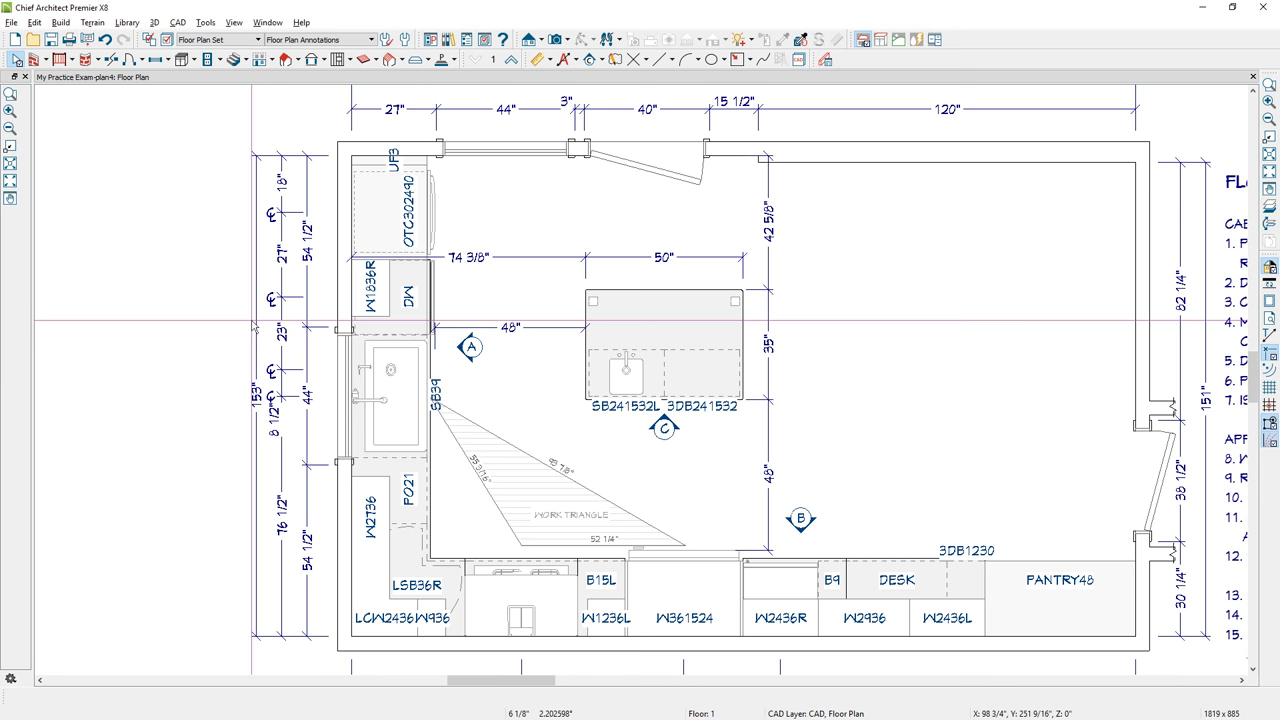
Move the 153" left-wall overall line outermost and shift the 8 1/2" label clear
left_click(306, 325)
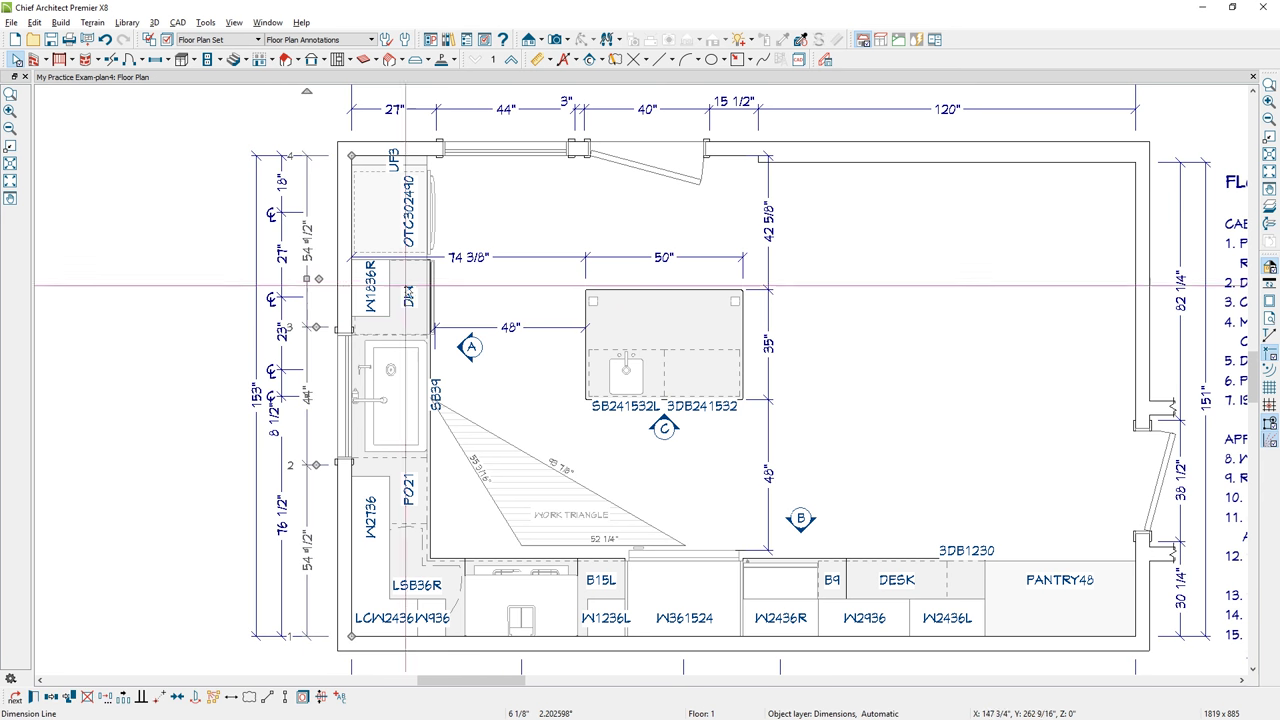
mouse_move(505, 330)
left_mouse_down()
mouse_move(287, 232)
mouse_move(296, 302)
mouse_move(343, 298)
left_mouse_up()
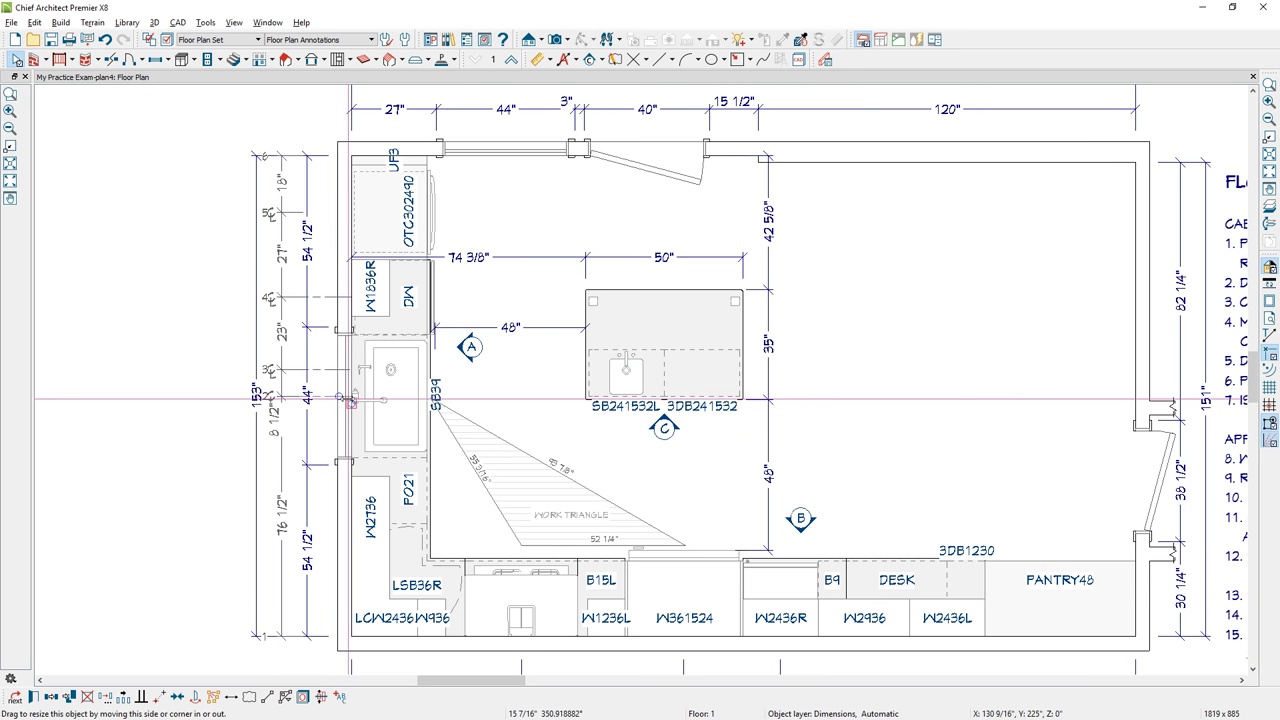
left_click_drag(349, 400, 237, 447)
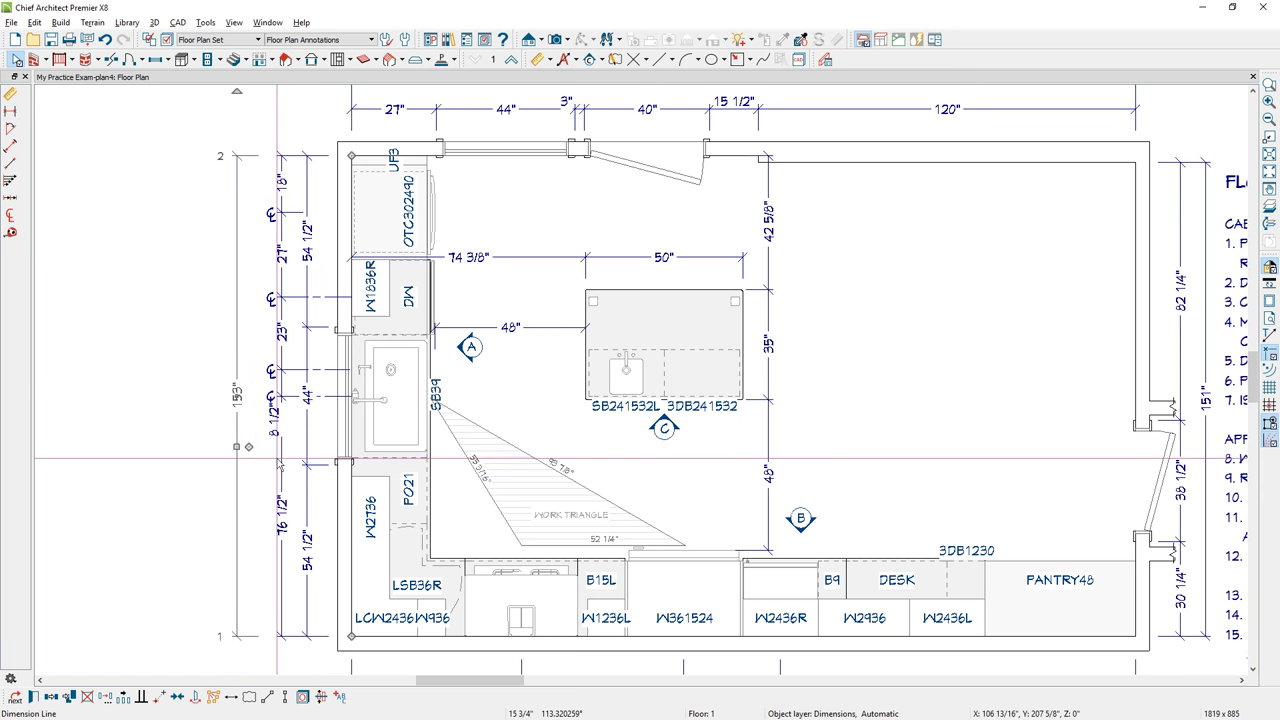
left_click(279, 461)
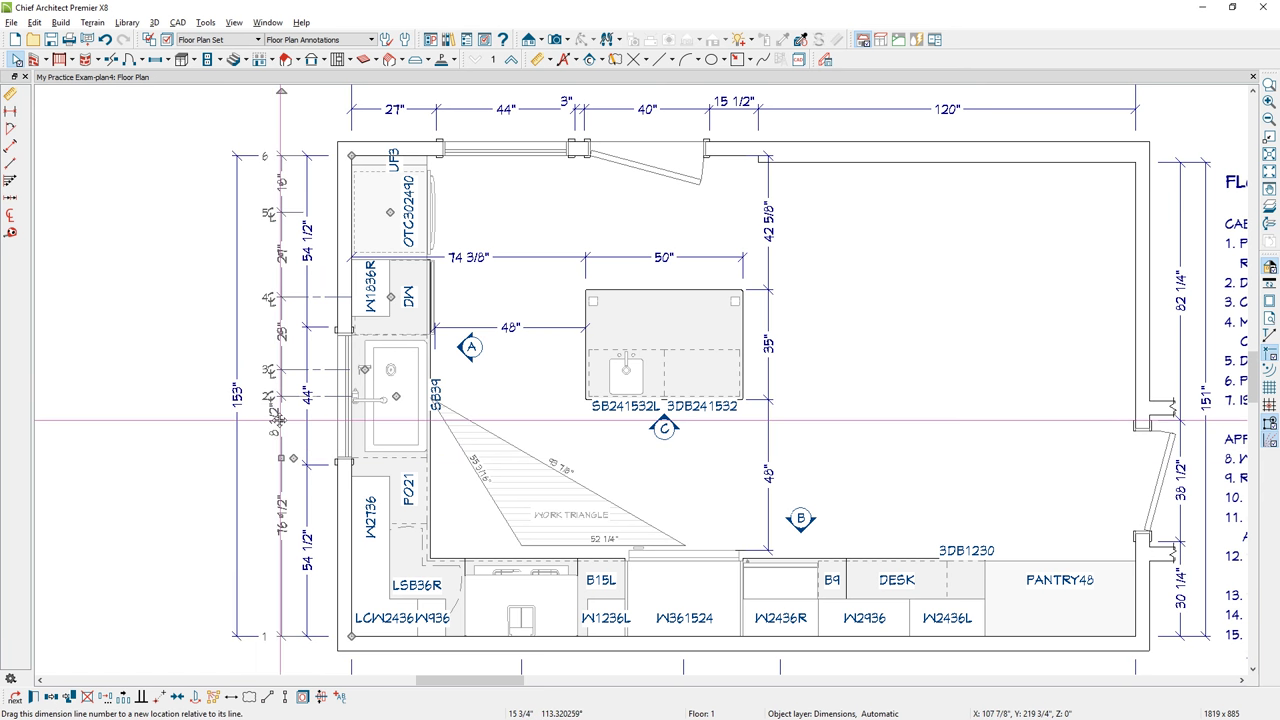
left_click_drag(280, 420, 262, 390)
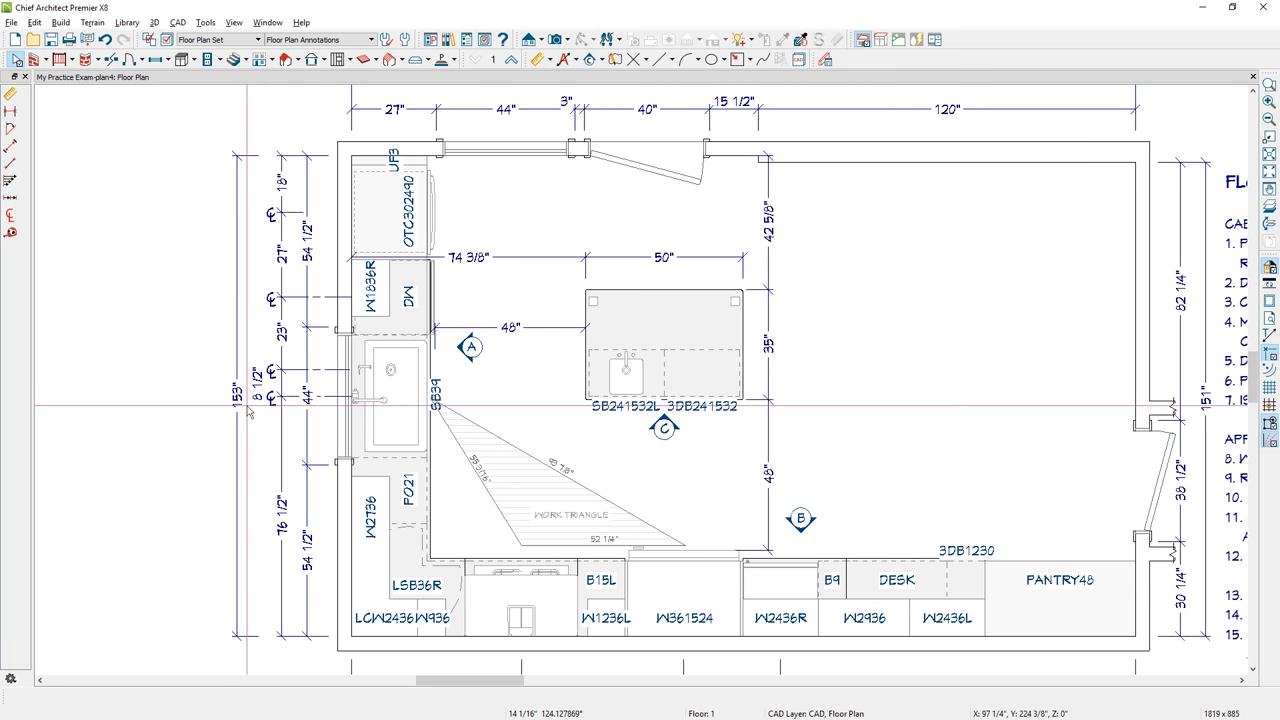
Shift the left running dimension's marker so segments read 21 1/2" and 10"
scroll(297, 383, "up", 5)
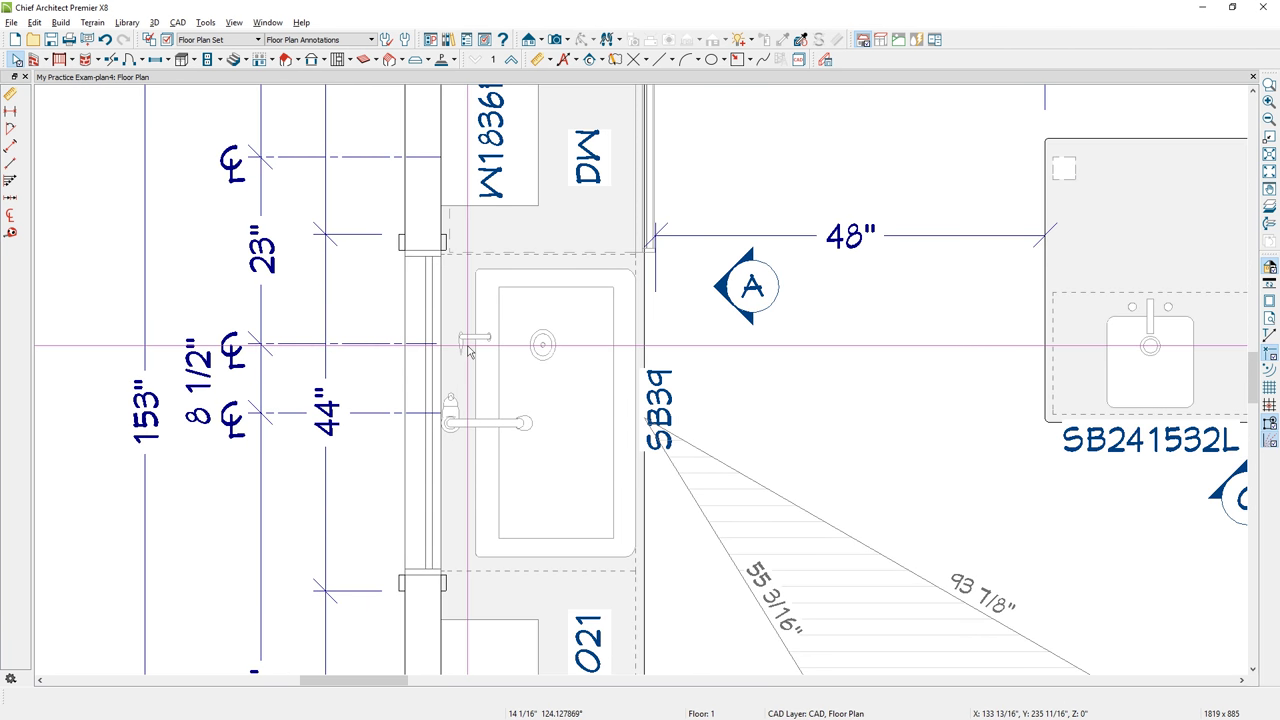
left_click(427, 365)
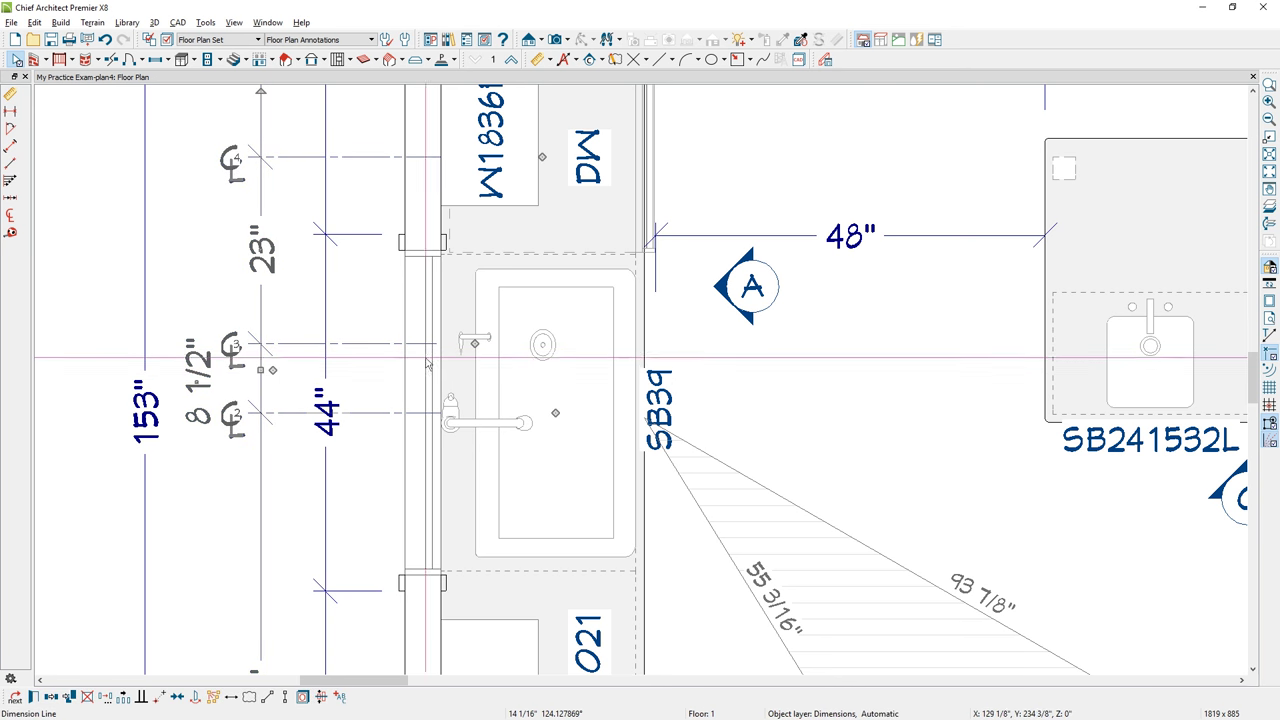
left_click_drag(232, 345, 226, 362)
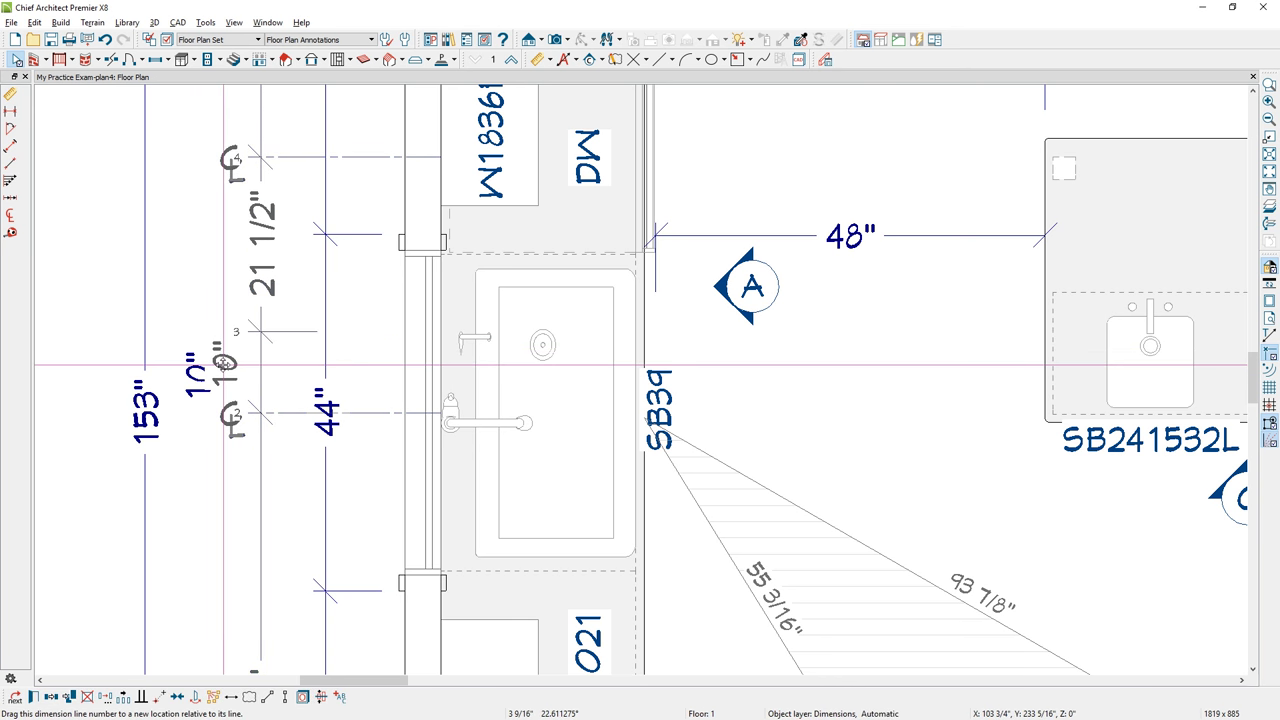
Create the Main Wall Elevation from camera A, then return to the floor plan
left_click(752, 286)
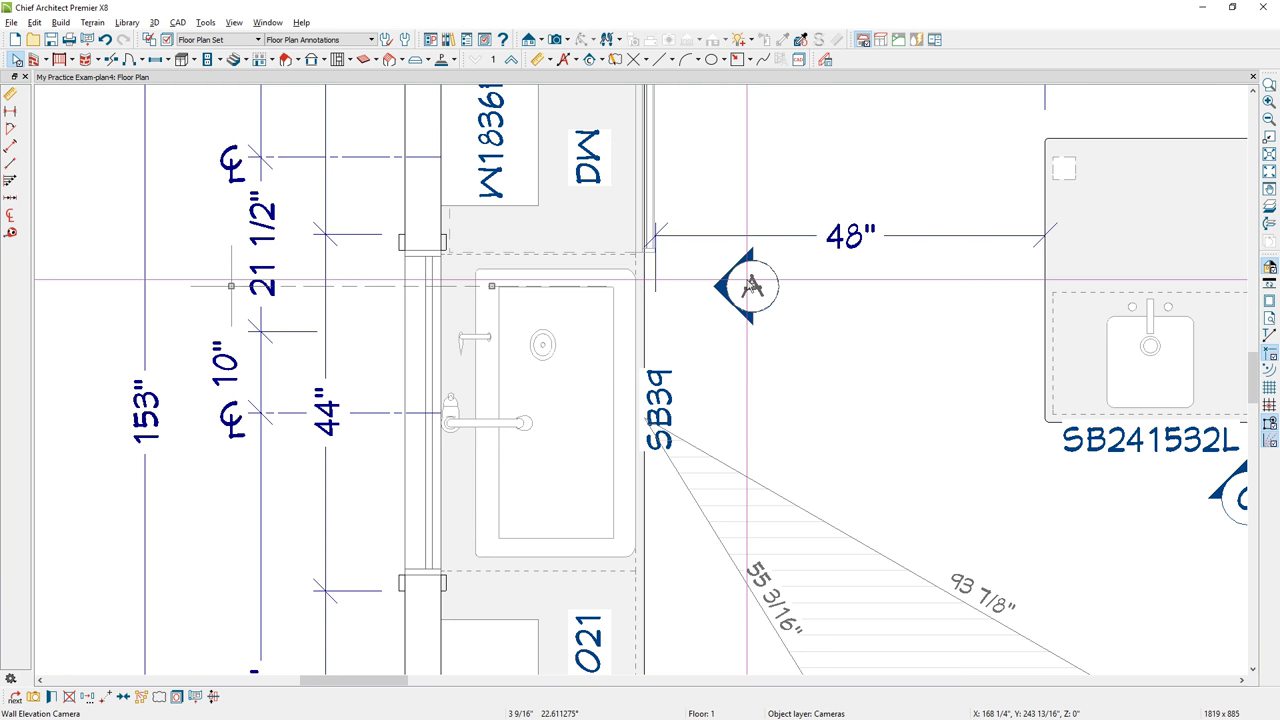
double_click(752, 286)
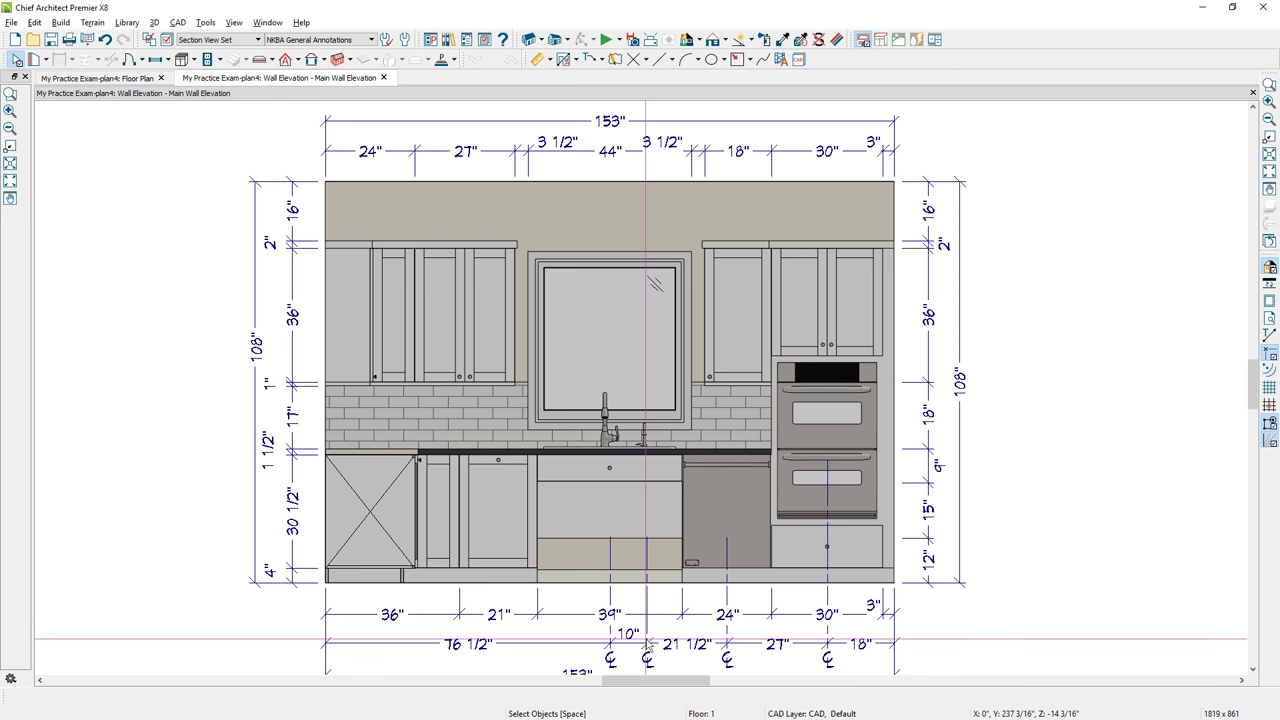
key("ctrl+Tab")
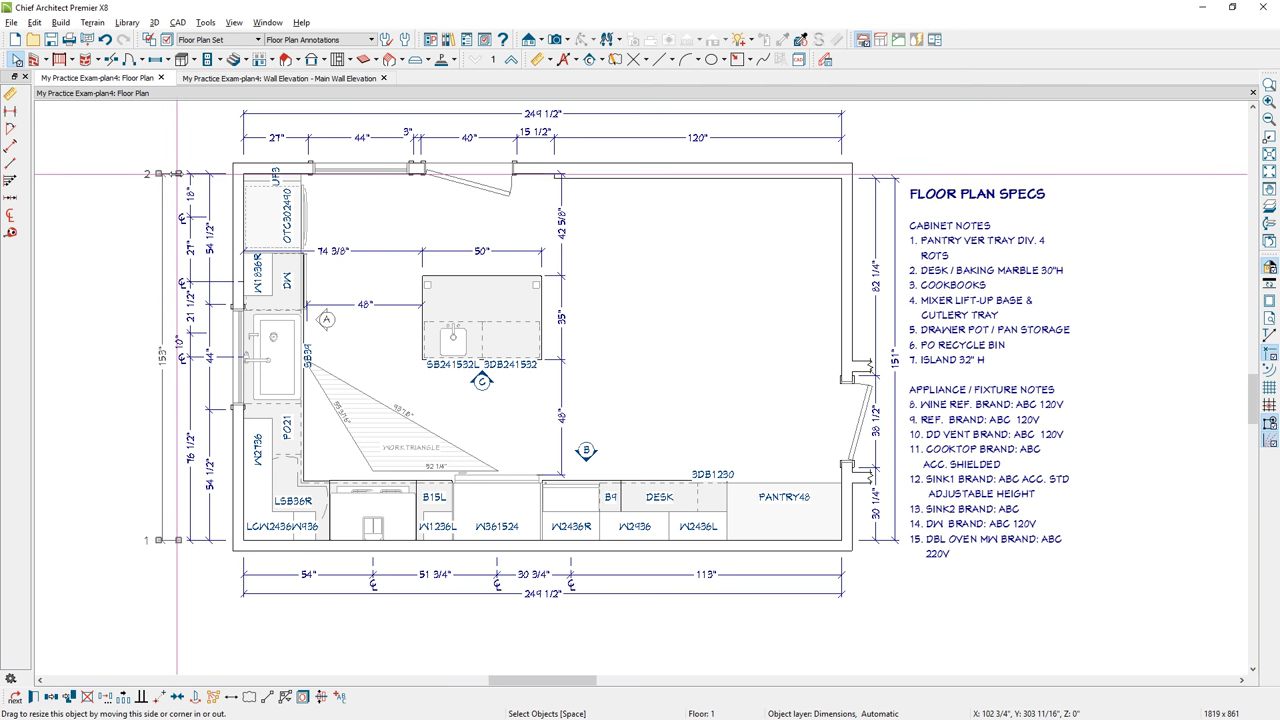
Extend the bottom dimension's extension line to the wall, giving 54", 51 3/4", 30 3/4", 113"
left_click(180, 173)
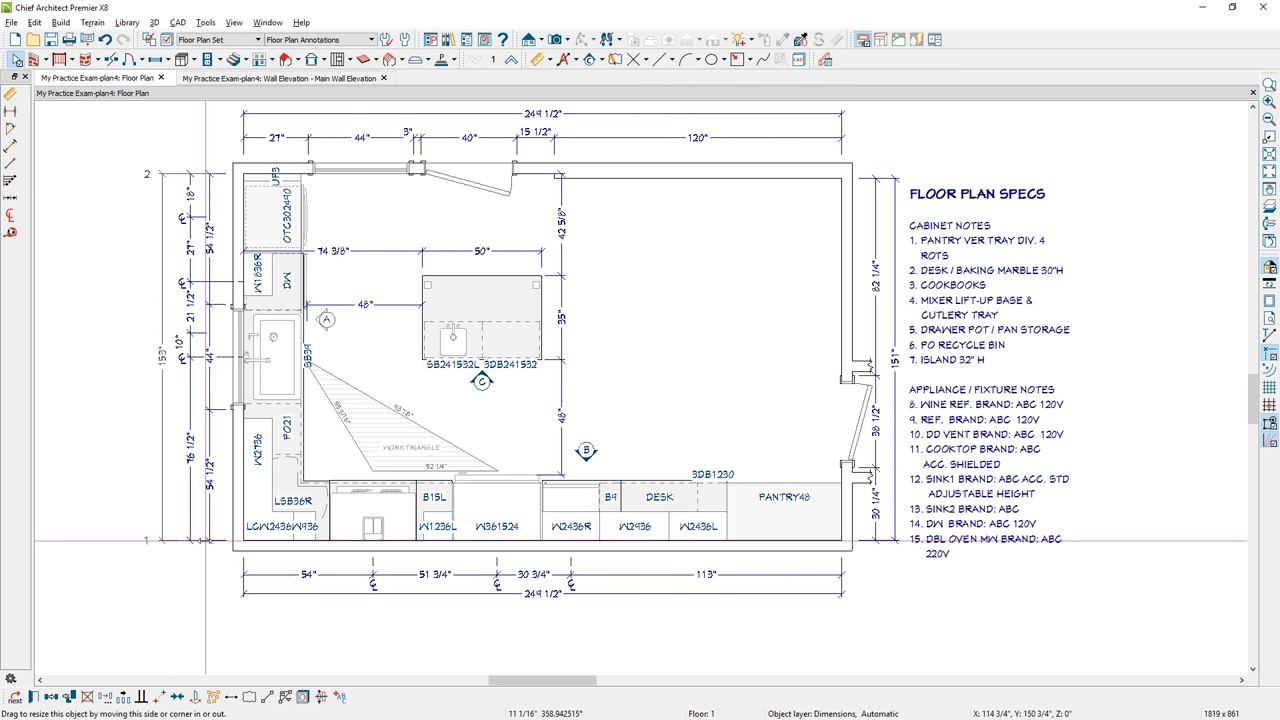
key("Escape")
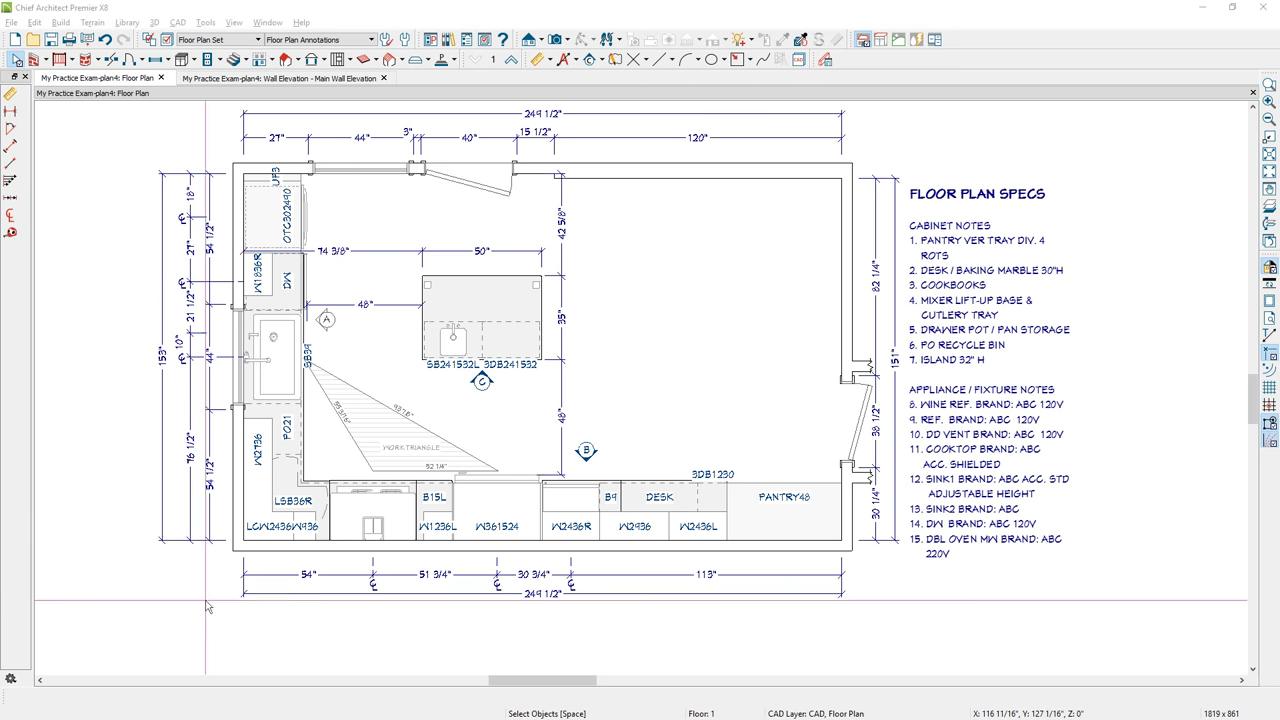
left_click(373, 546)
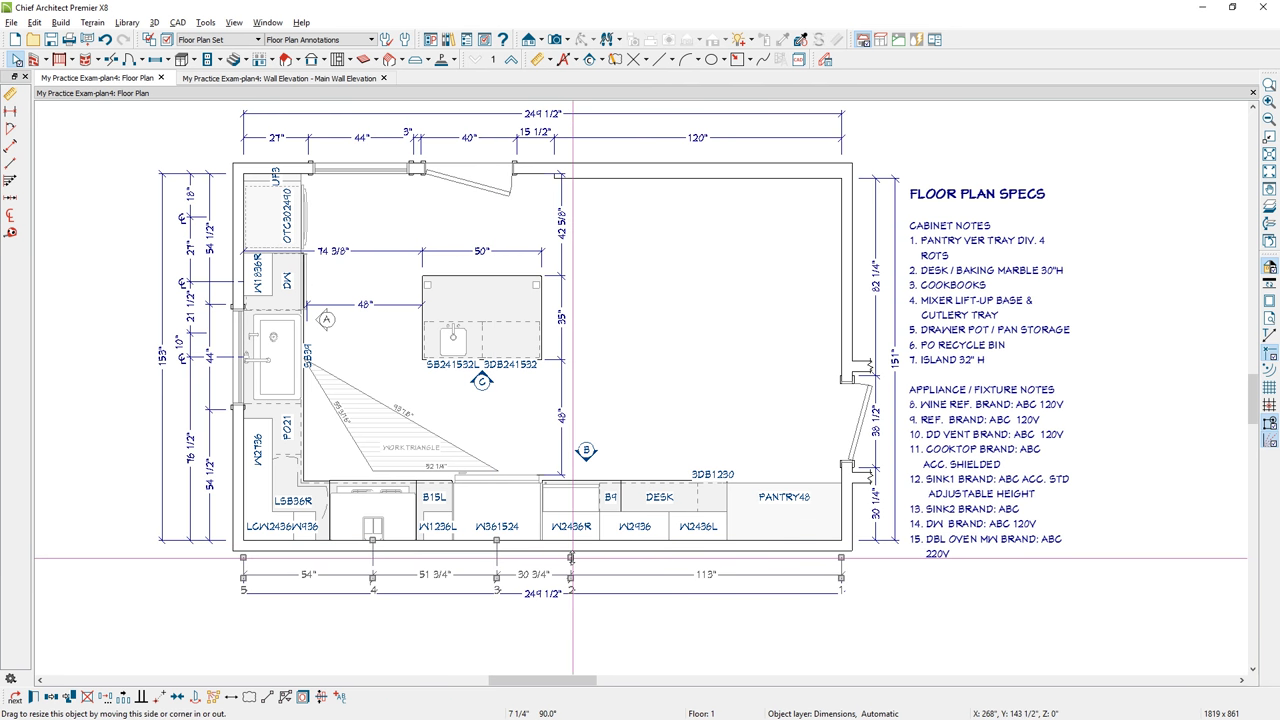
left_click_drag(572, 551, 571, 542)
key("Escape")
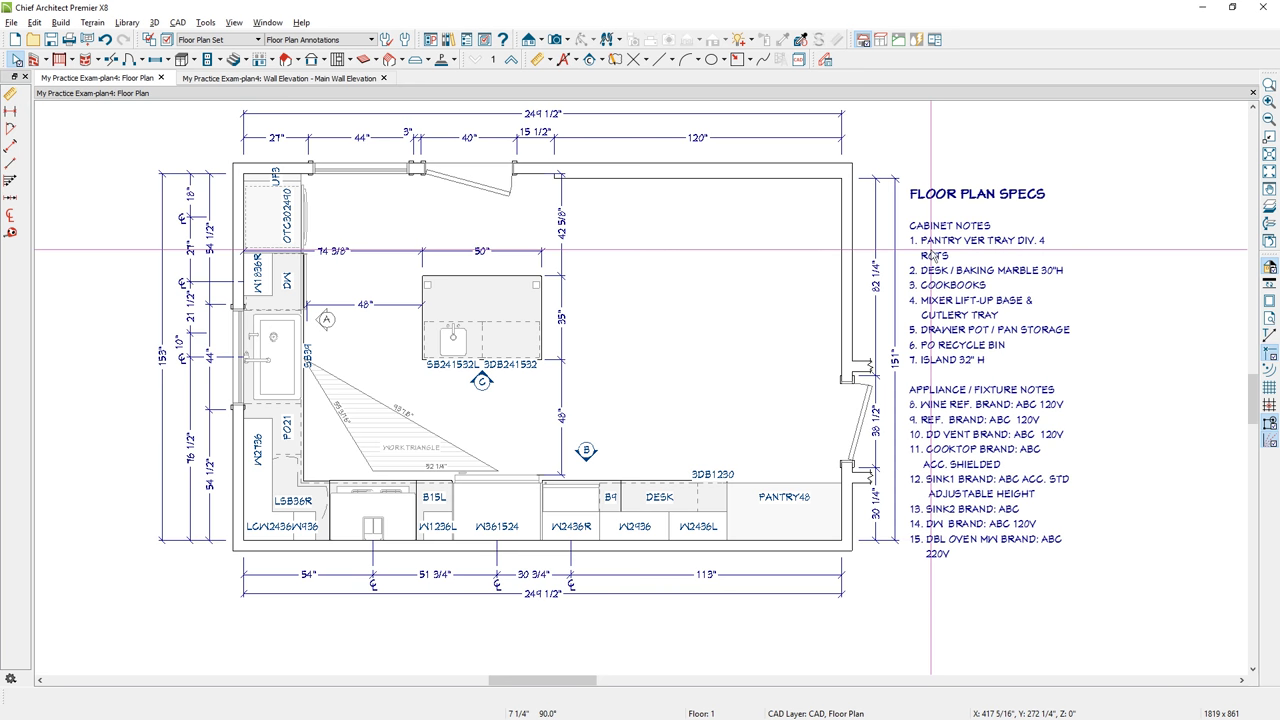
Re-anchor the 151" right-wall dimension to the wall edges beside the door, reading 80 1/2"
left_click(881, 404)
scroll(910, 404, "up", 3)
scroll(910, 404, "up", 1)
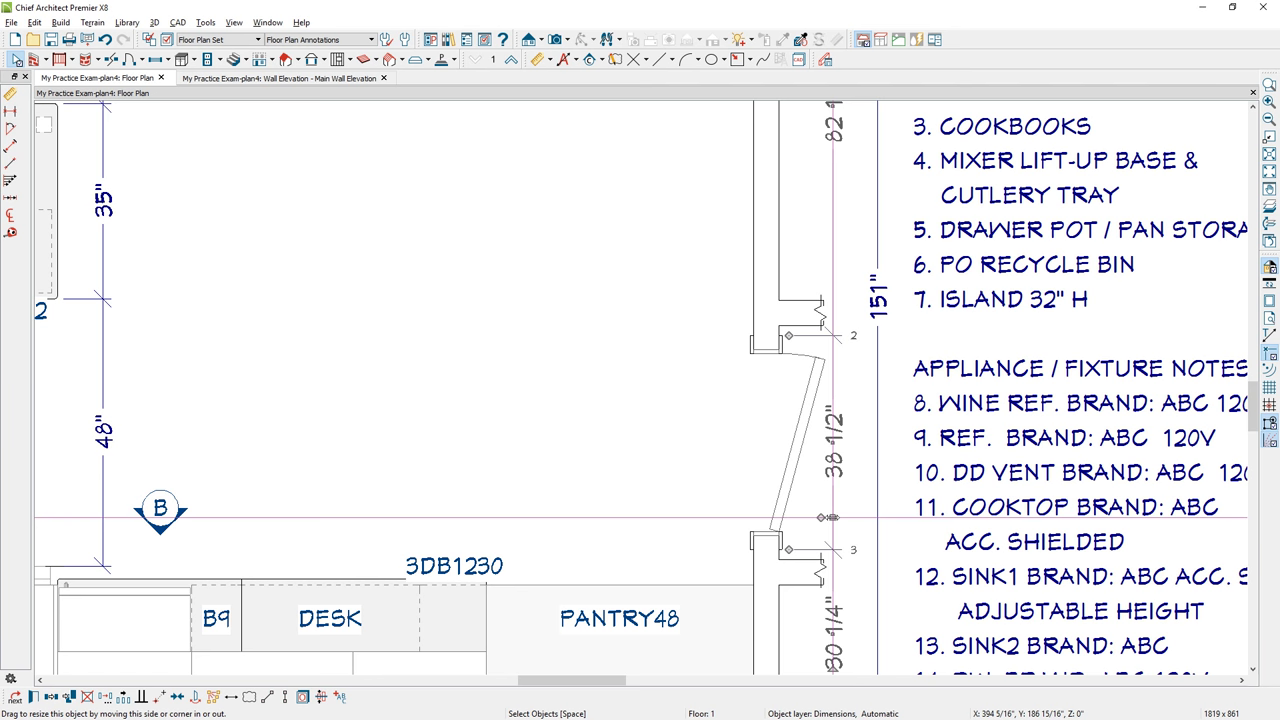
left_click_drag(832, 517, 803, 553)
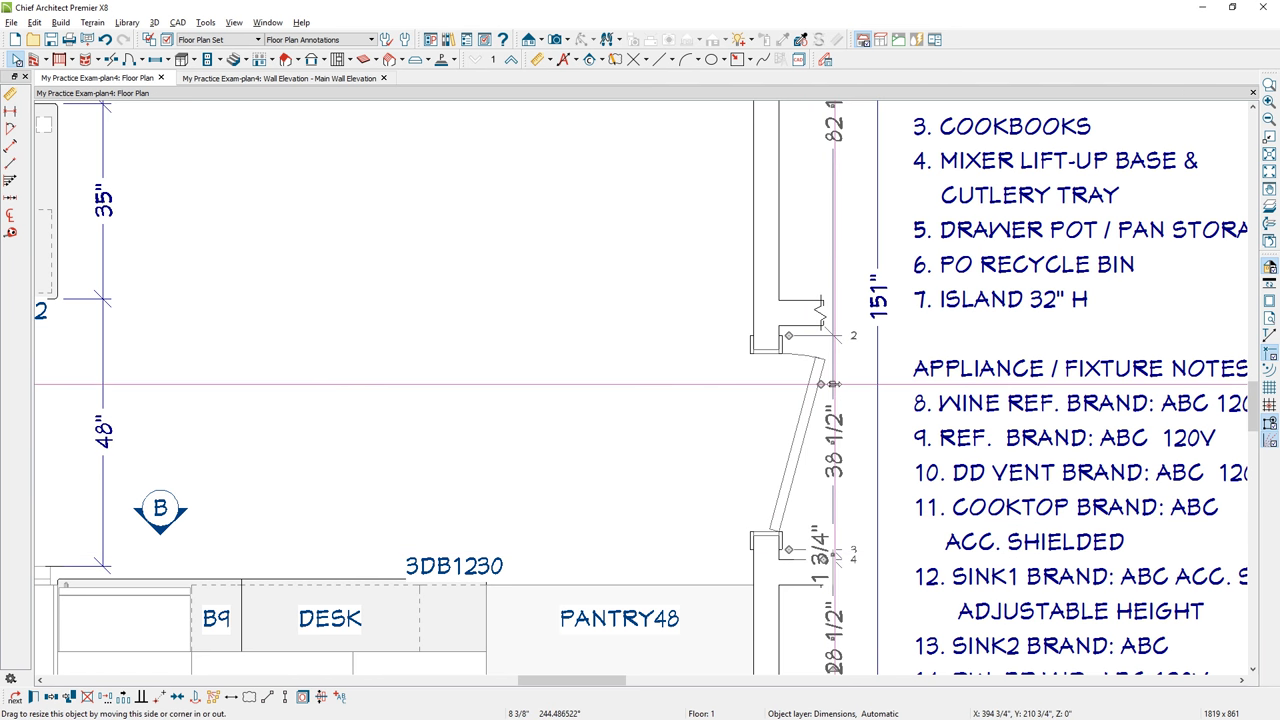
left_click_drag(833, 384, 802, 320)
key("F6")
left_click(591, 59)
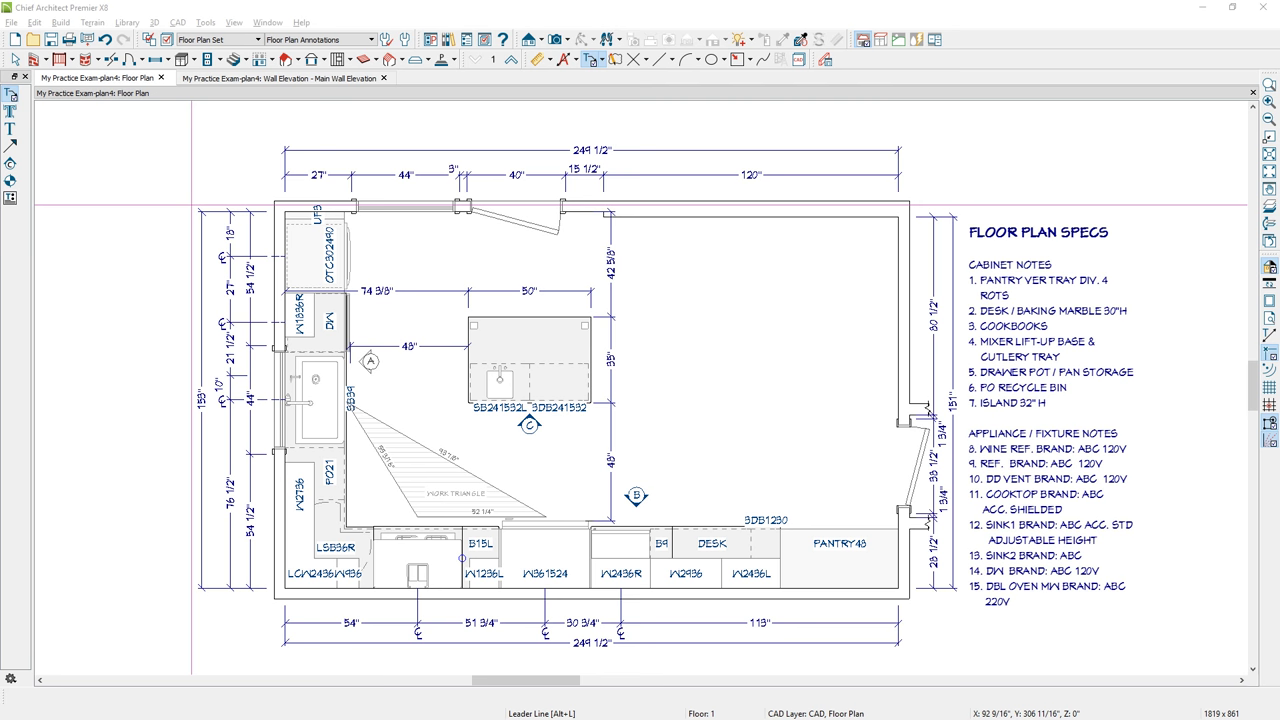
left_click(604, 61)
Place a circle callout labelled 1 above the top wall's 249 1/2" dimension
left_click(616, 142)
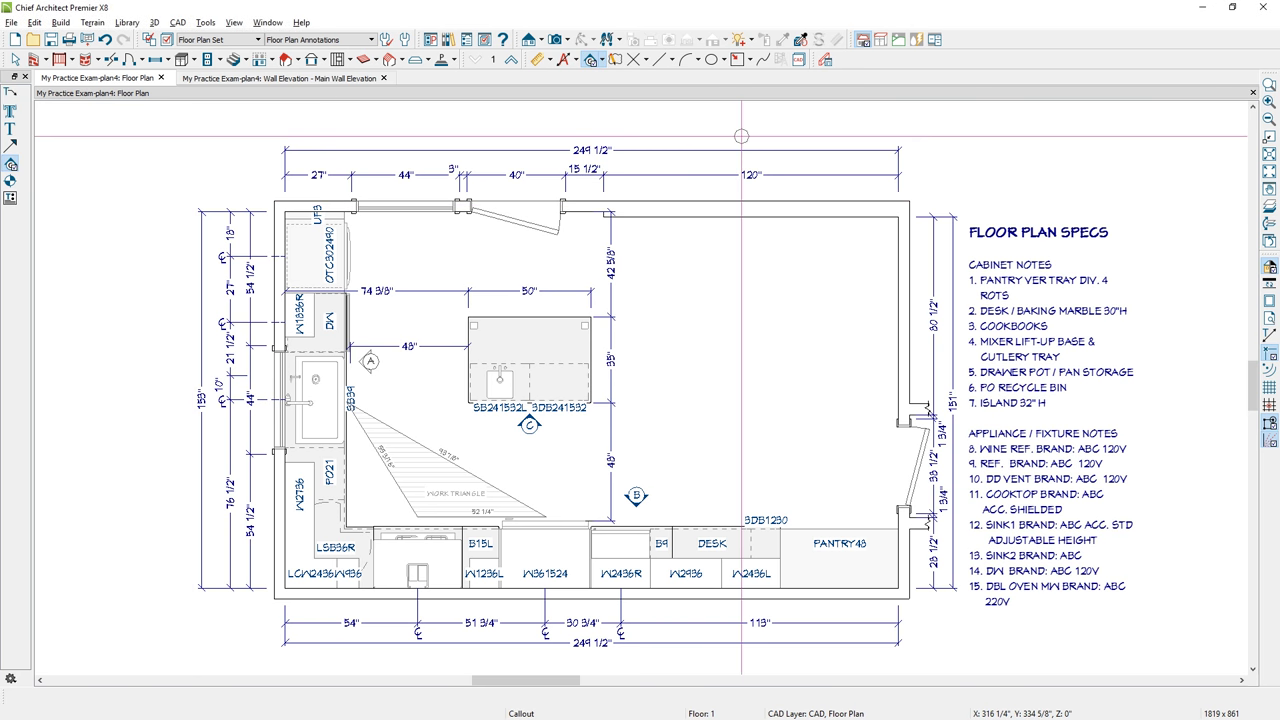
left_click(741, 136)
type("1")
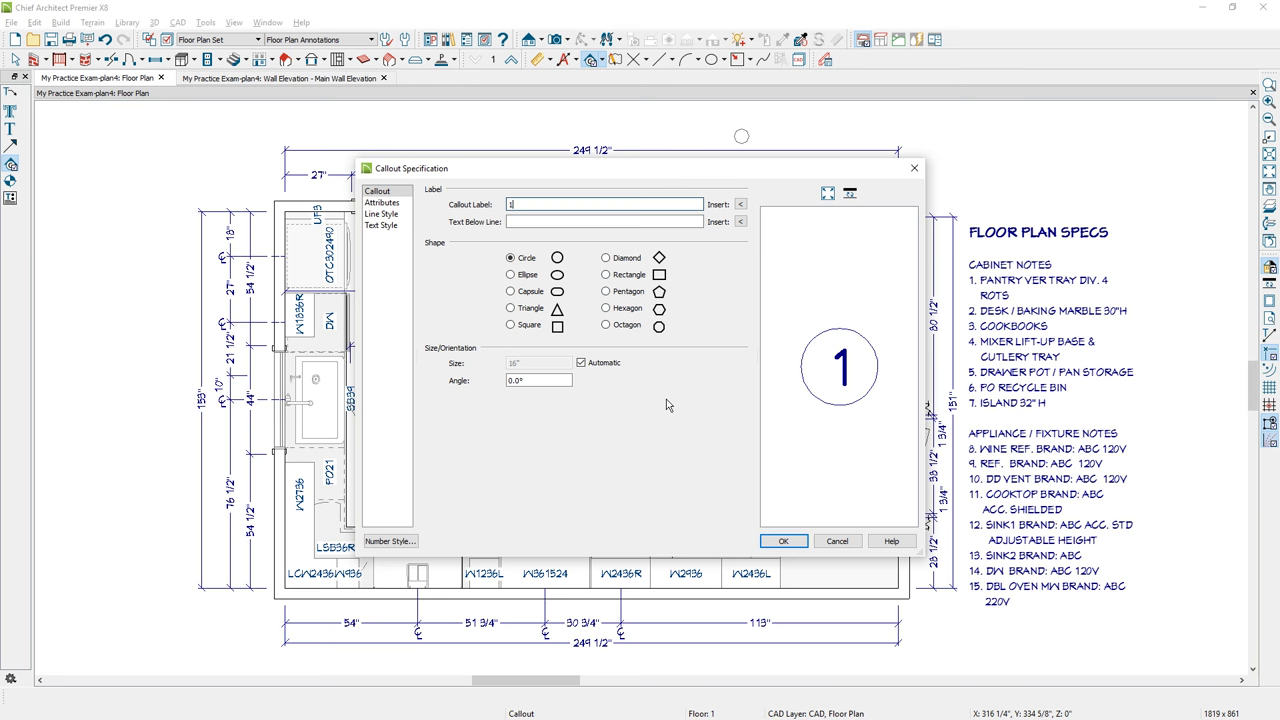
left_click(783, 541)
key("space")
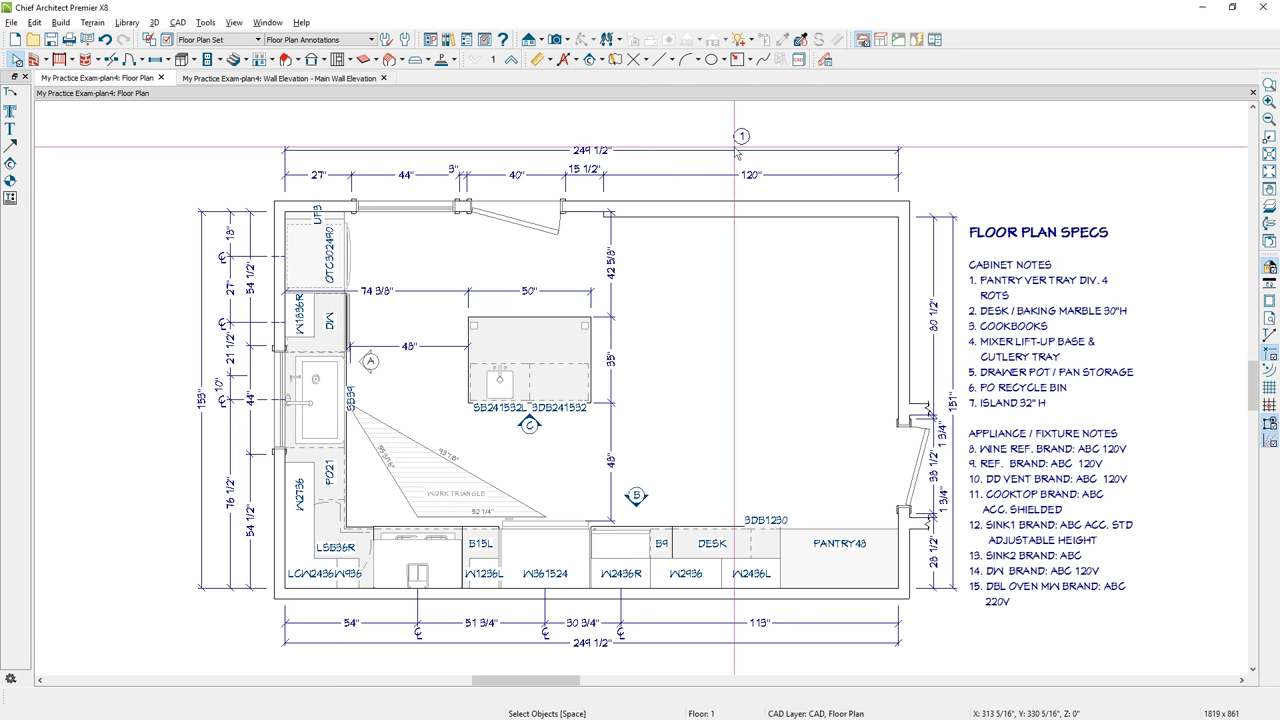
Move callout 1 down beside the PANTRY48 cabinet
left_click_drag(741, 143, 882, 528)
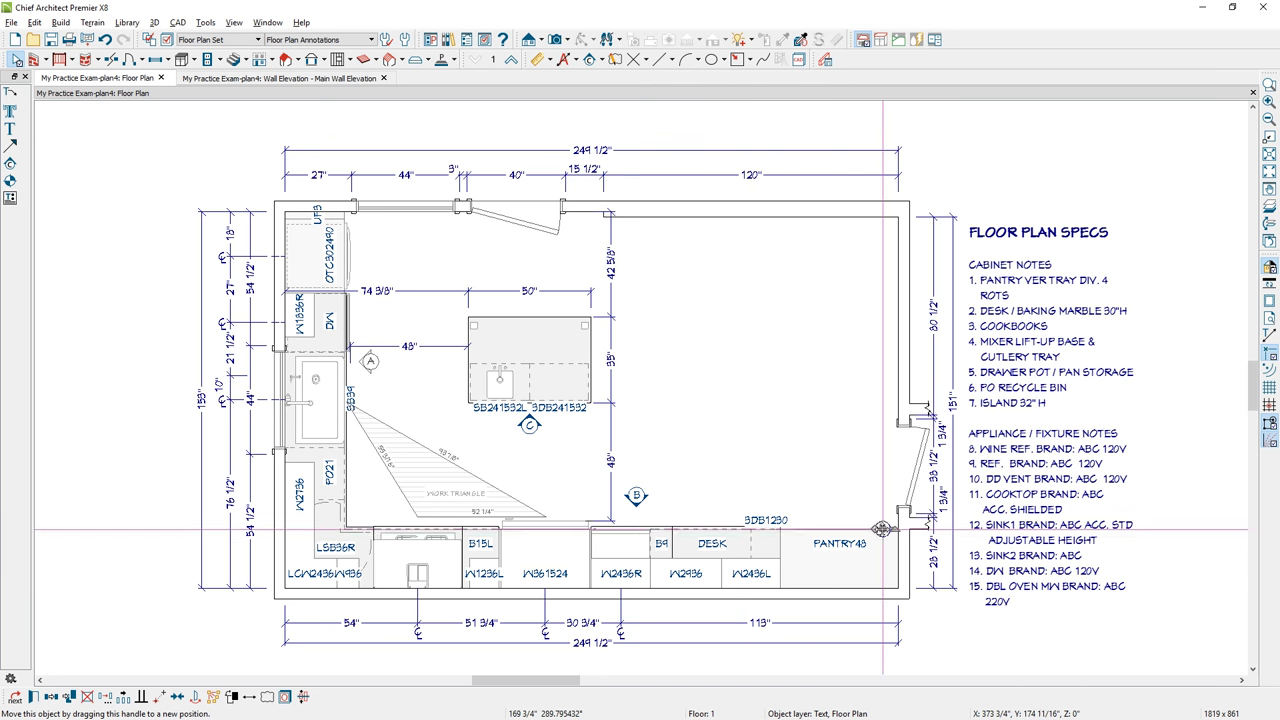
left_click(950, 620)
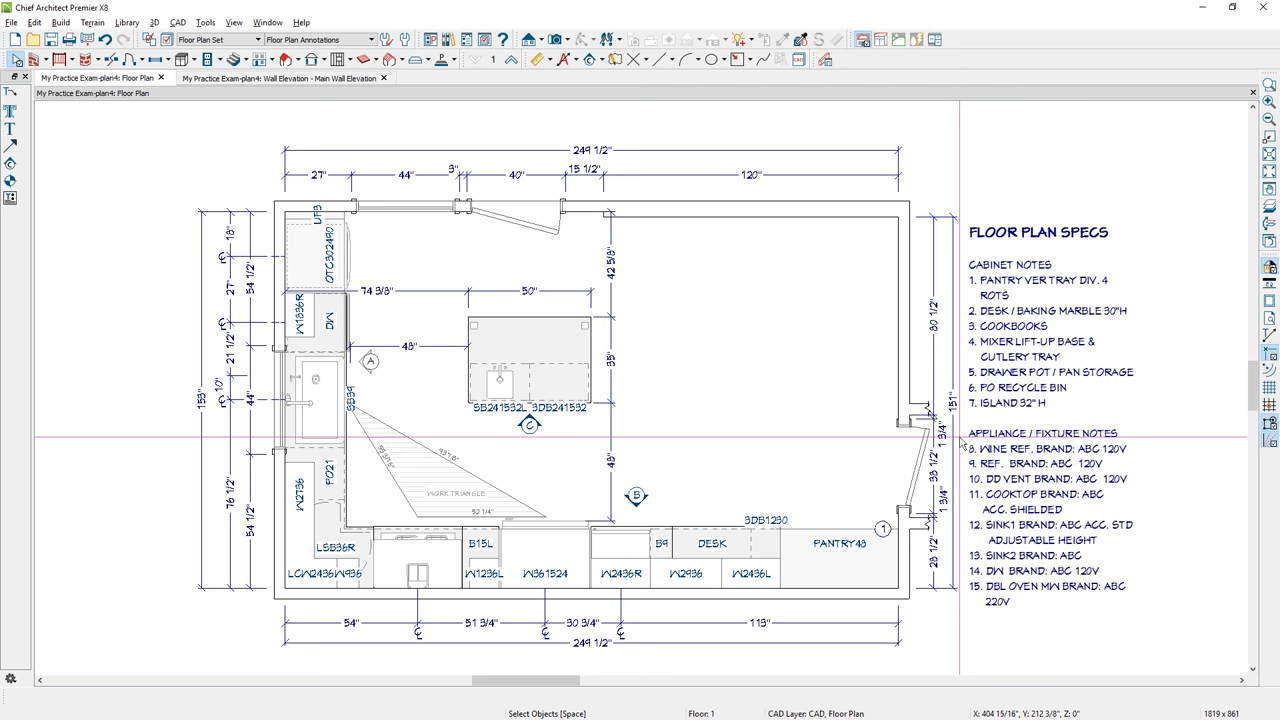
left_click(882, 528)
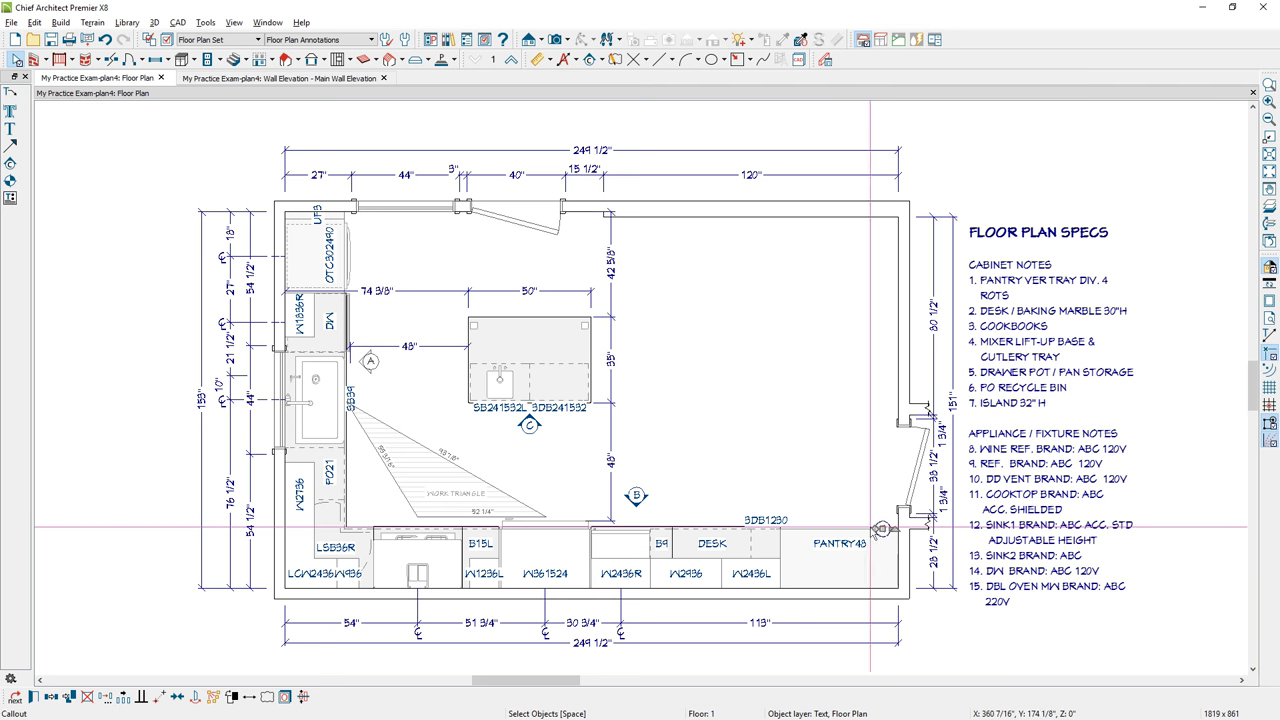
key("Escape")
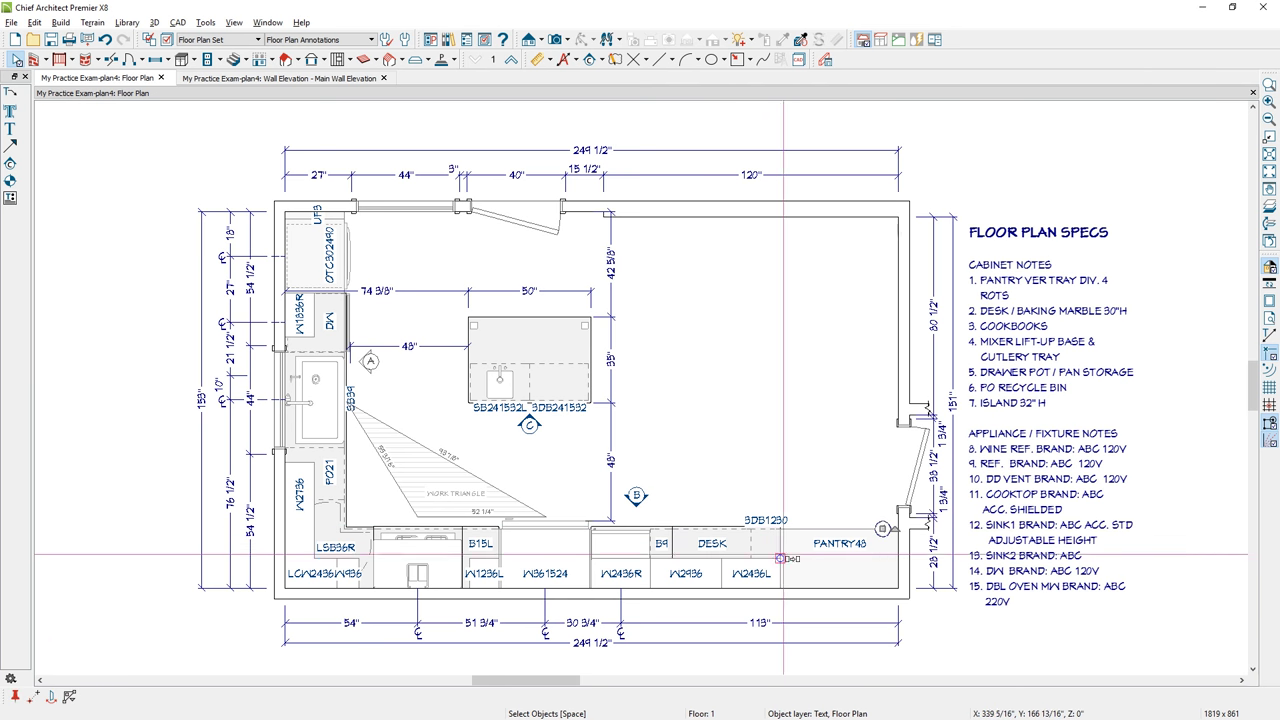
Copy the pantry callout to the DESK and renumber it 2
left_click(882, 528)
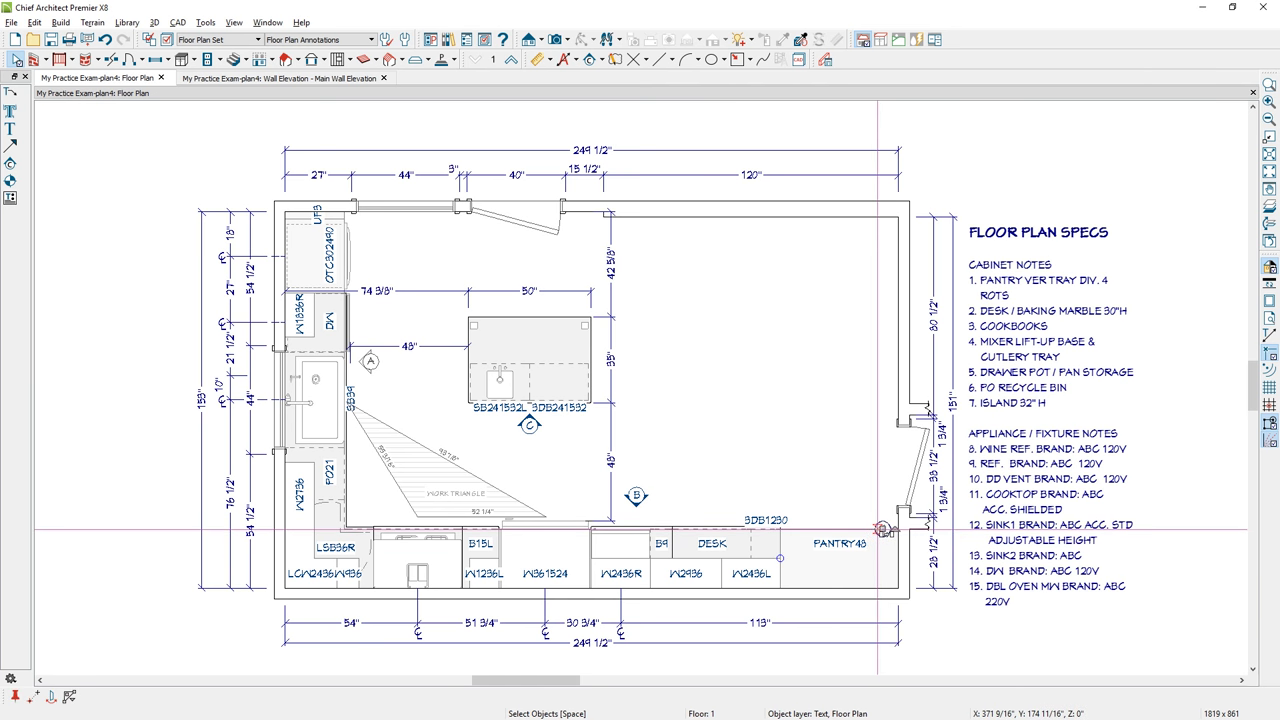
left_click_drag(882, 528, 683, 528)
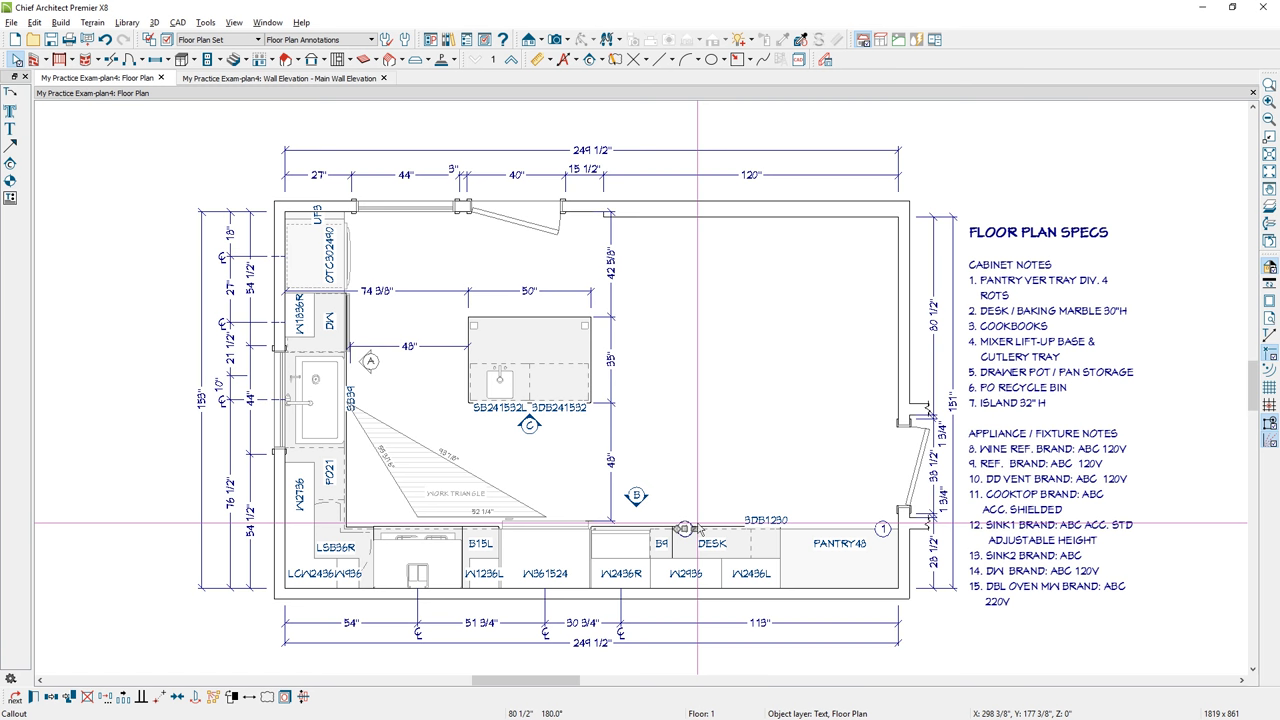
double_click(692, 528)
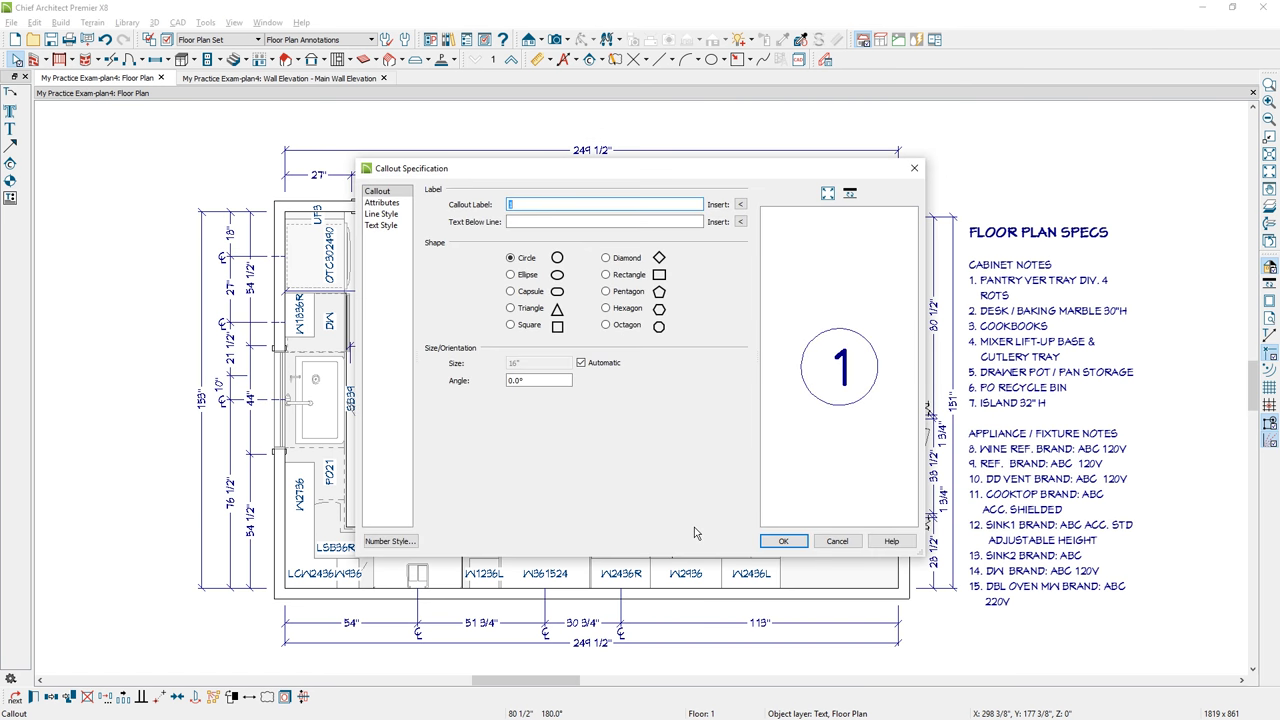
type("2")
left_click(779, 541)
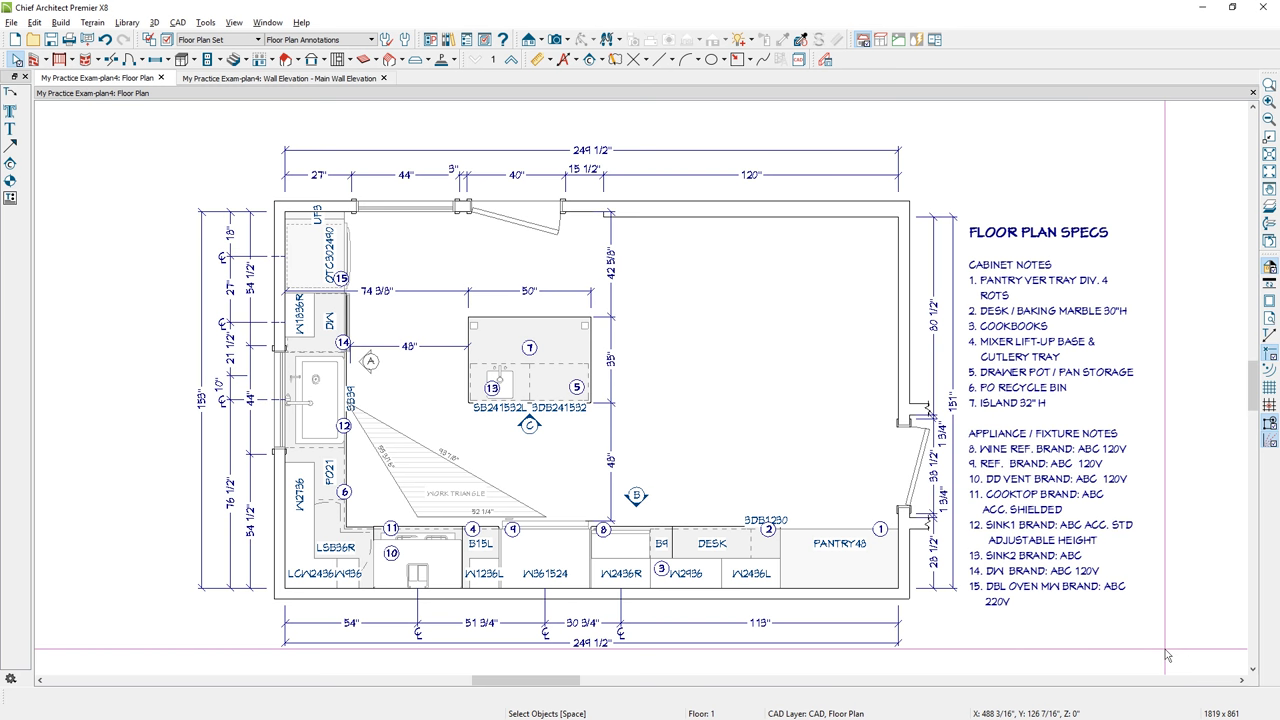
left_click(1092, 538)
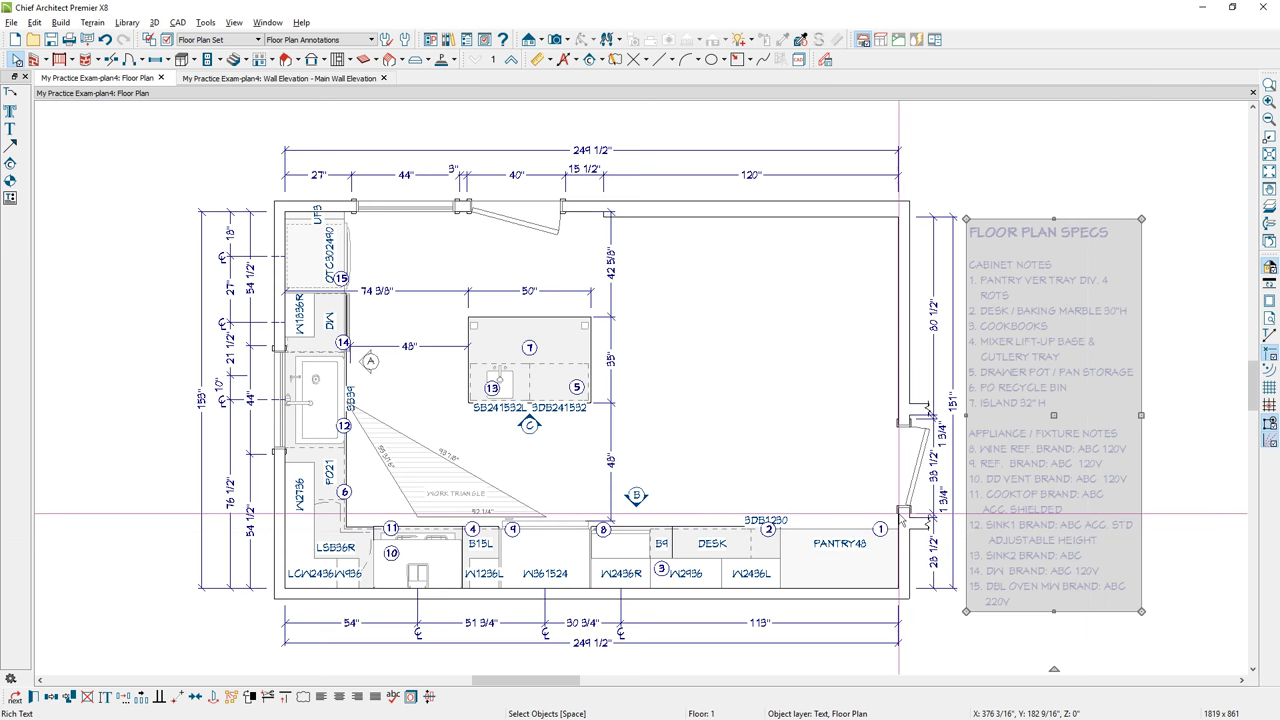
scroll(748, 540, "down", 2)
scroll(894, 514, "up", 2)
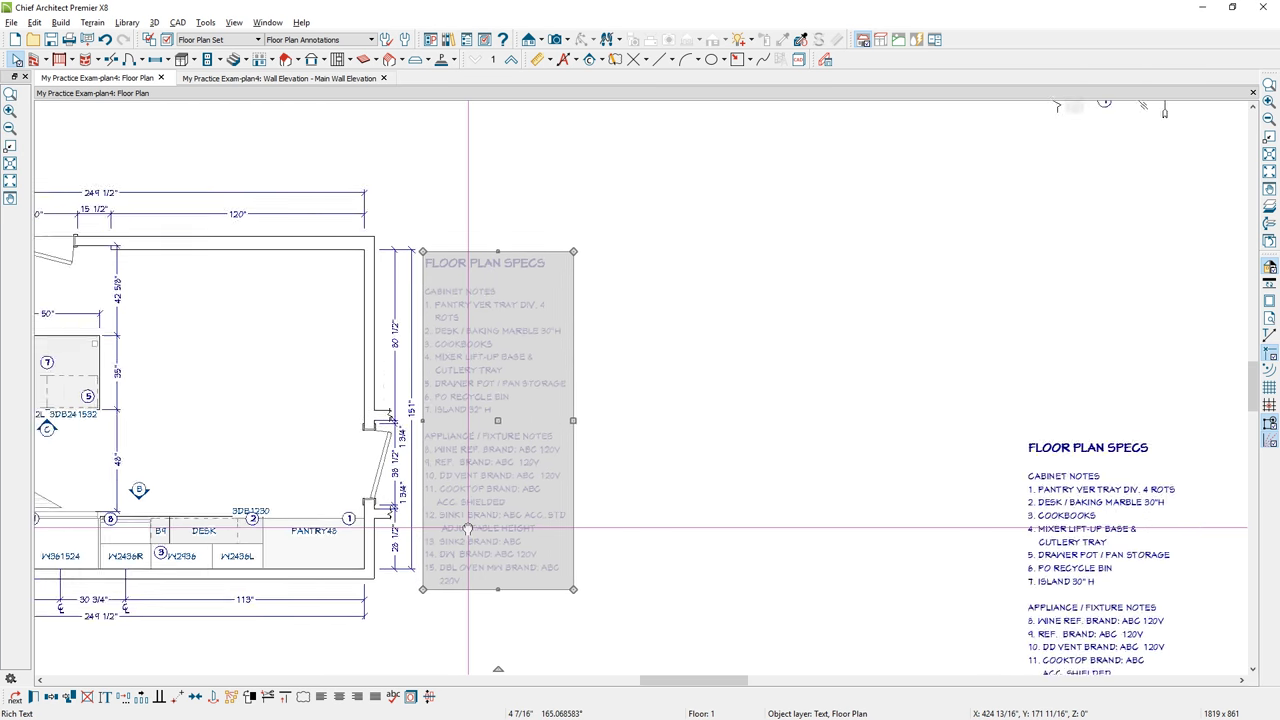
scroll(643, 466, "down", 2)
scroll(643, 460, "up", 2)
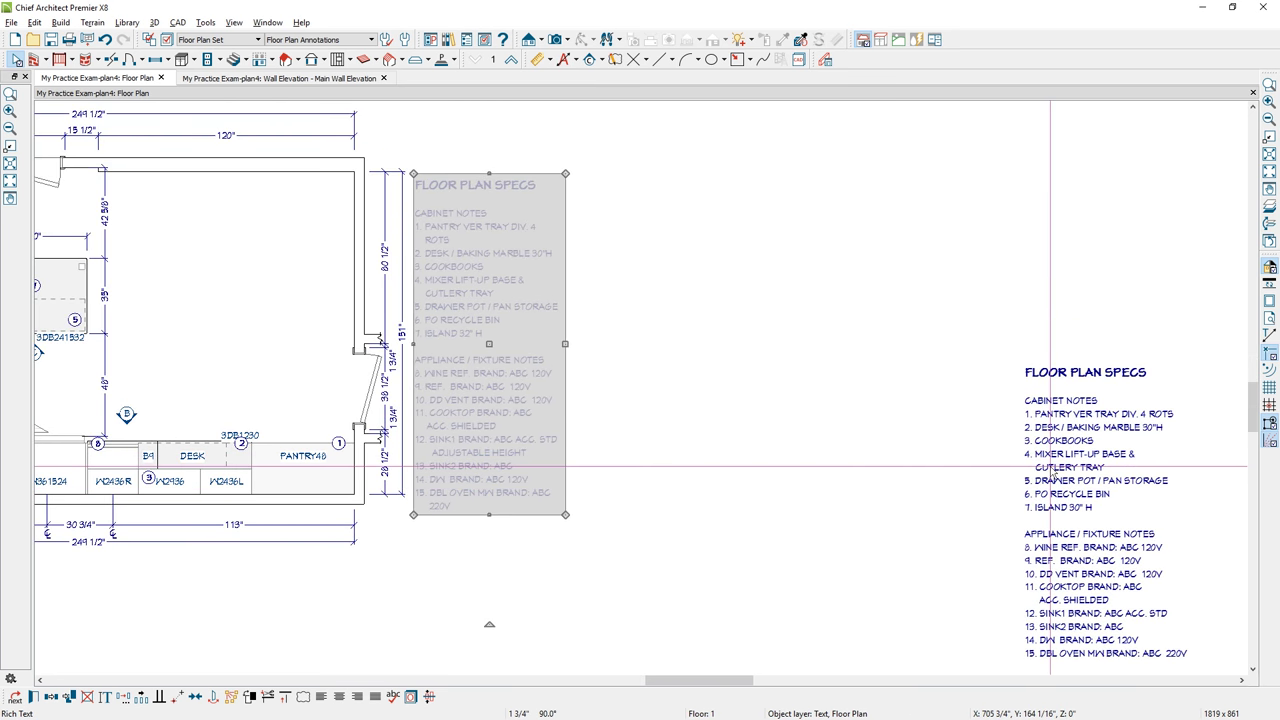
key("Escape")
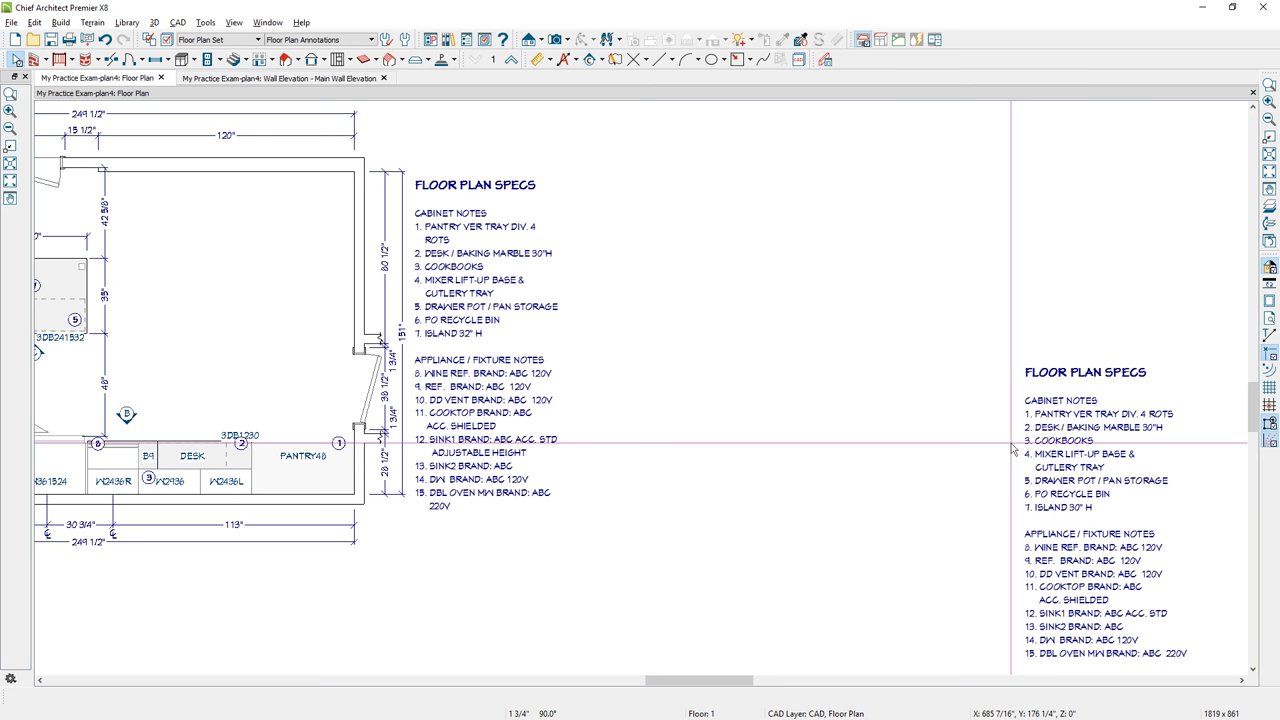
Place a rich-text block reading LEGEND with the entry 1. SPECIALTY CABINET DETAILS
left_click(601, 60)
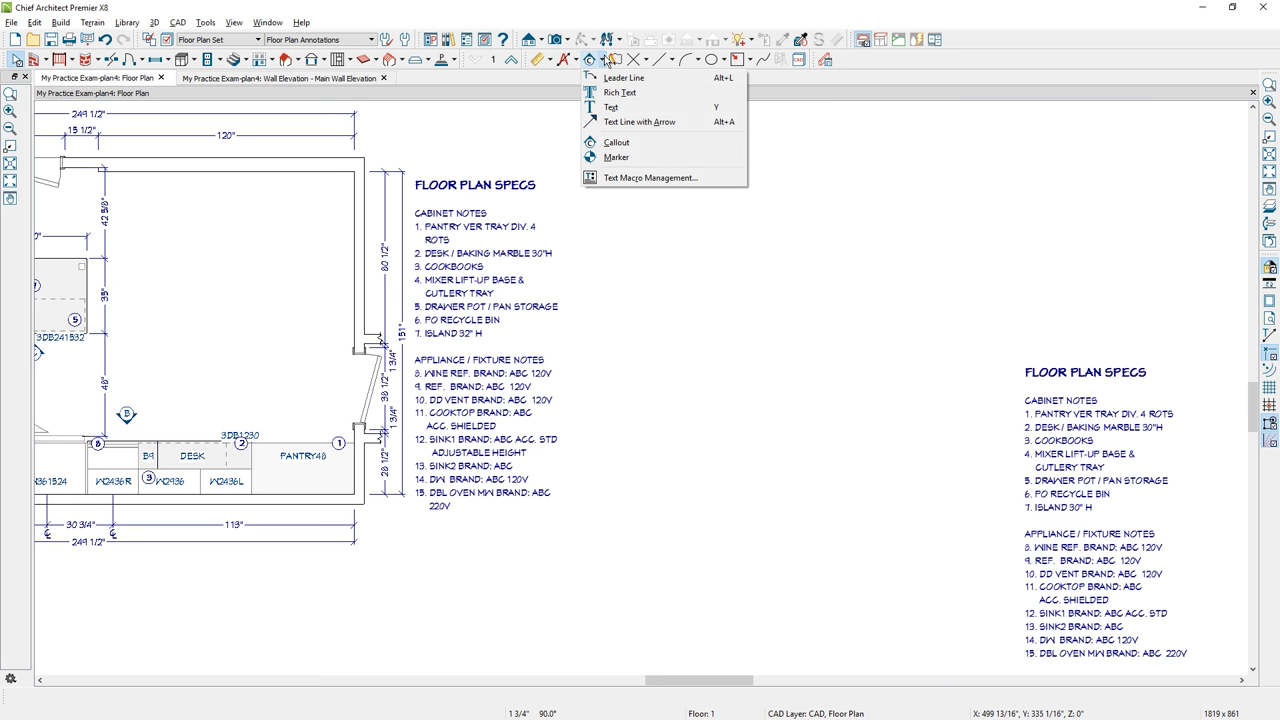
left_click(614, 93)
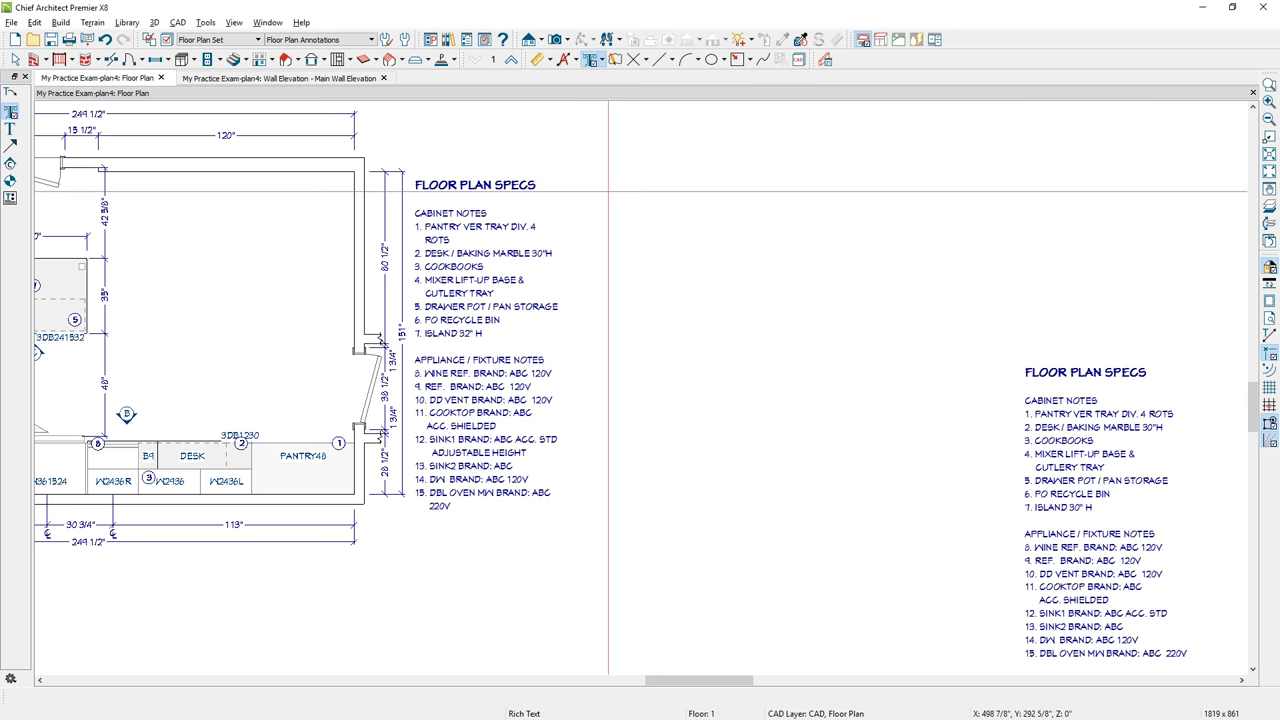
left_click(602, 140)
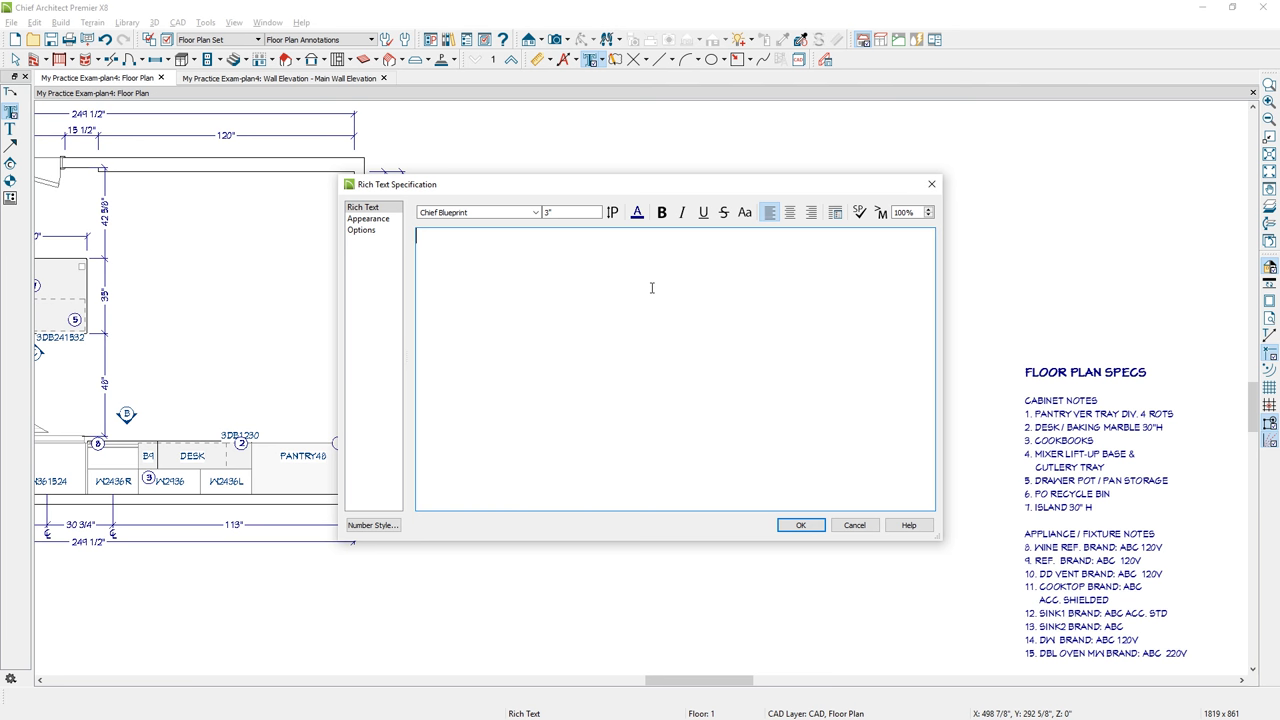
type("legend")
key("Return")
key("Return")
type("1. specialty cabinet details")
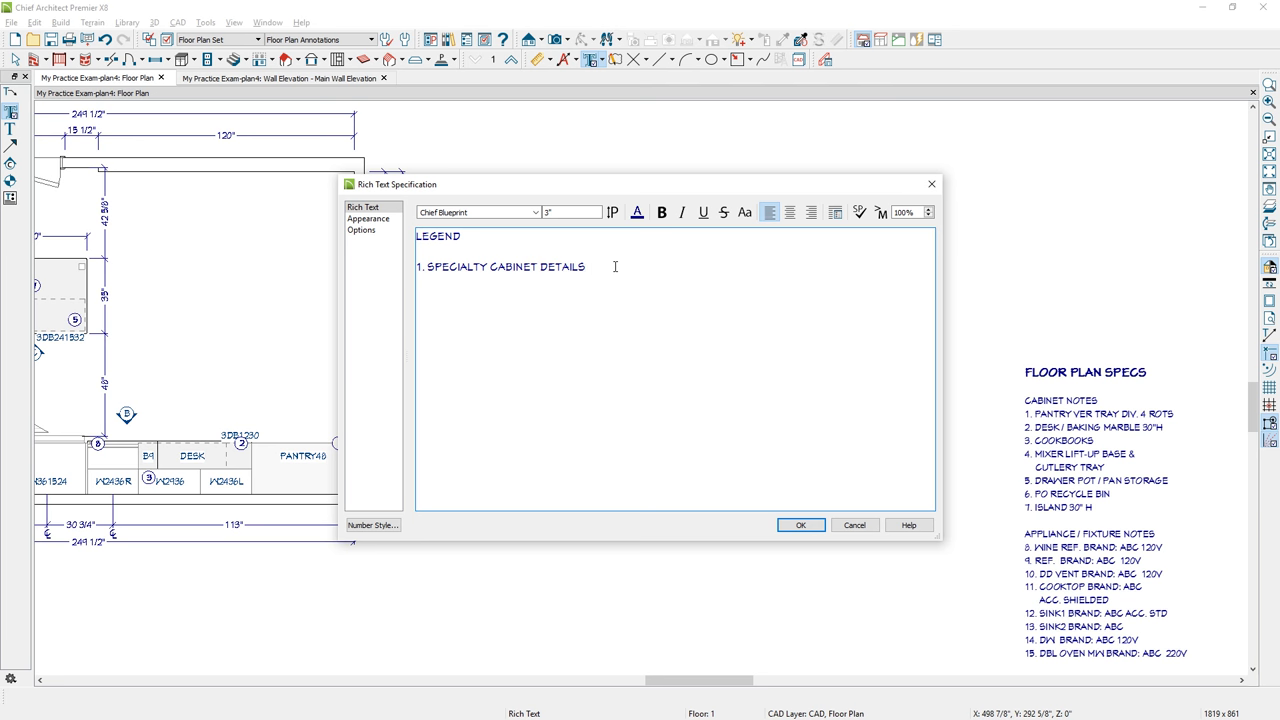
Enlarge the LEGEND heading to 4" text
left_click_drag(482, 236, 416, 236)
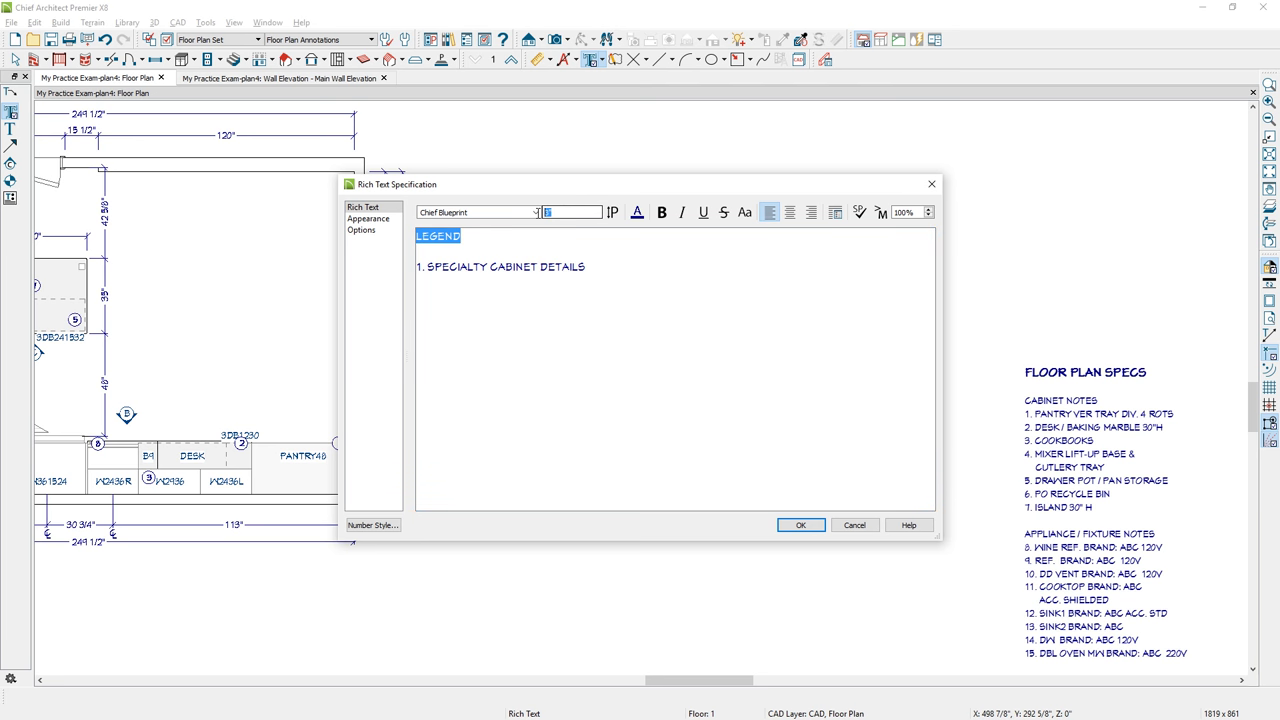
double_click(563, 212)
type("4")
key("Tab")
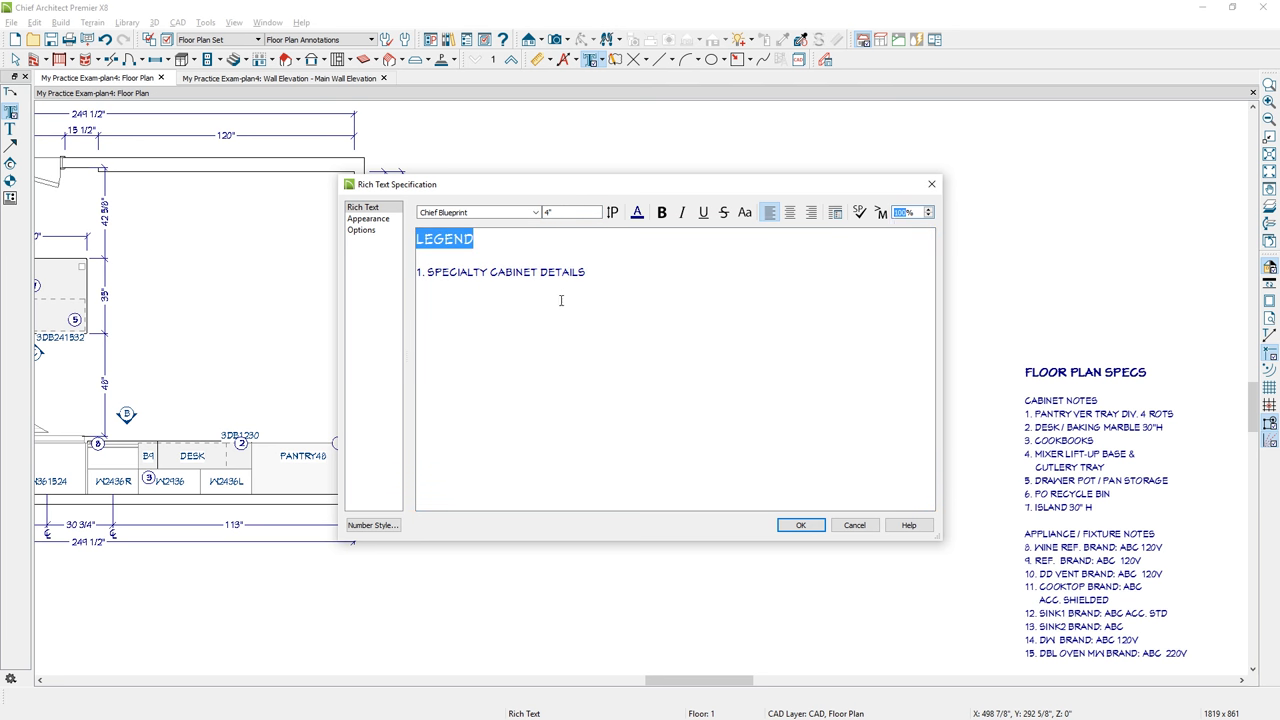
left_click(587, 273)
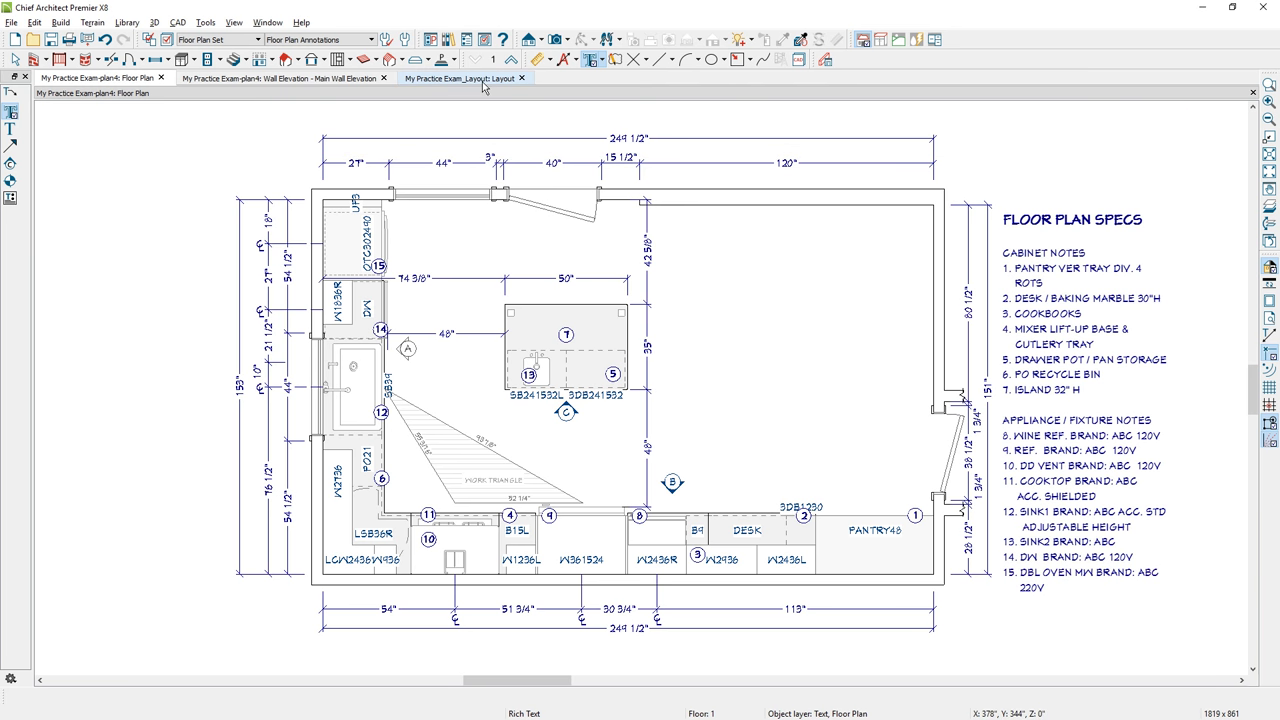
Send the entire plan to layout page 3, nudge it up, then return to the floor plan
left_click(12, 22)
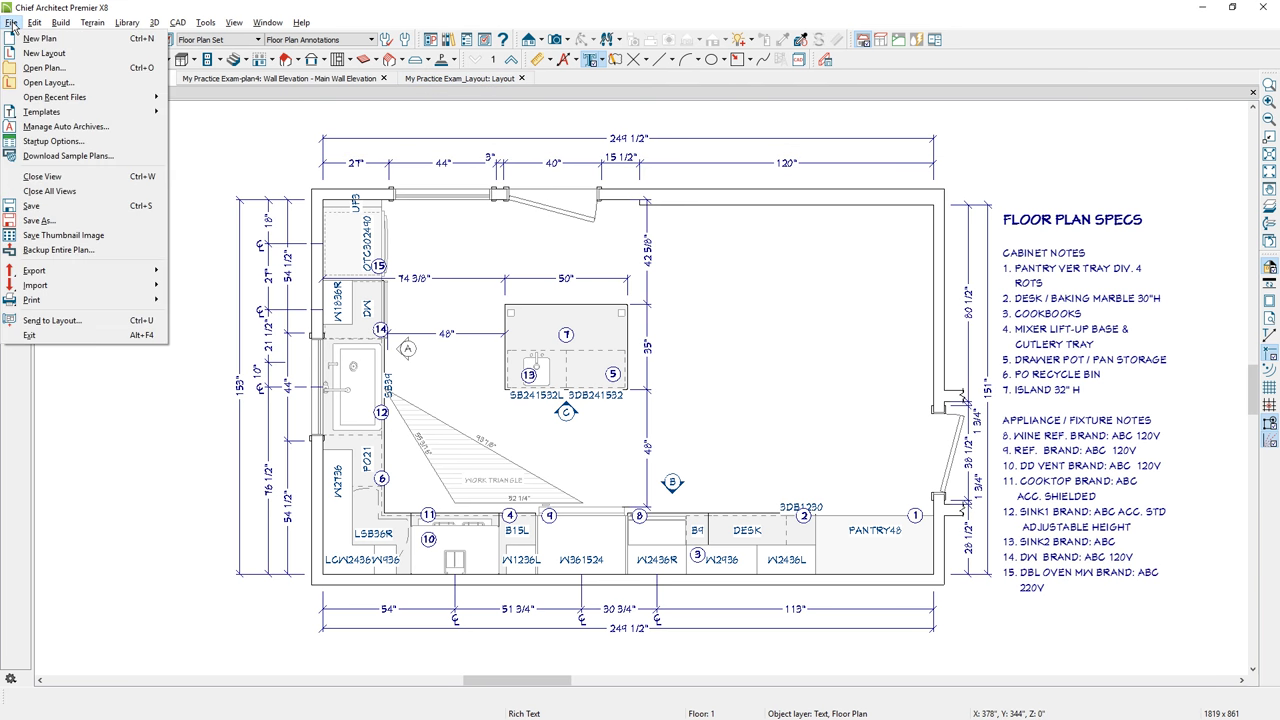
left_click(42, 321)
type("3")
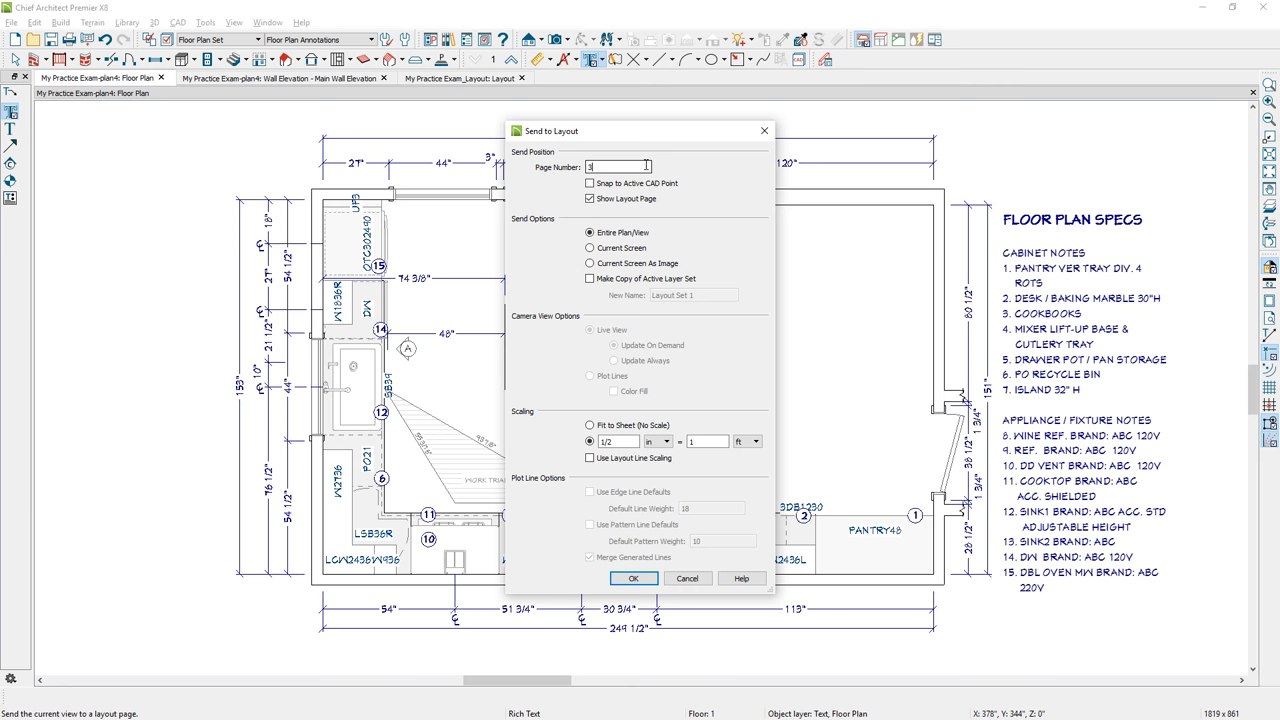
left_click(633, 578)
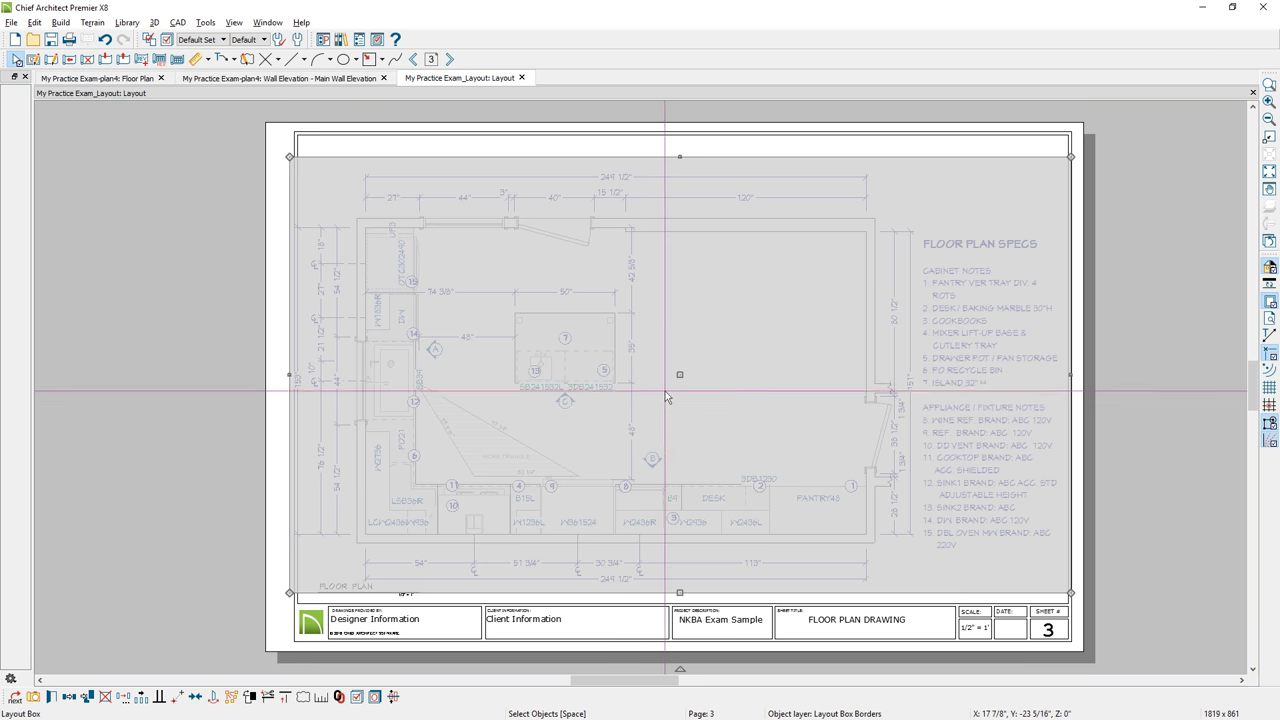
left_click_drag(684, 371, 696, 354)
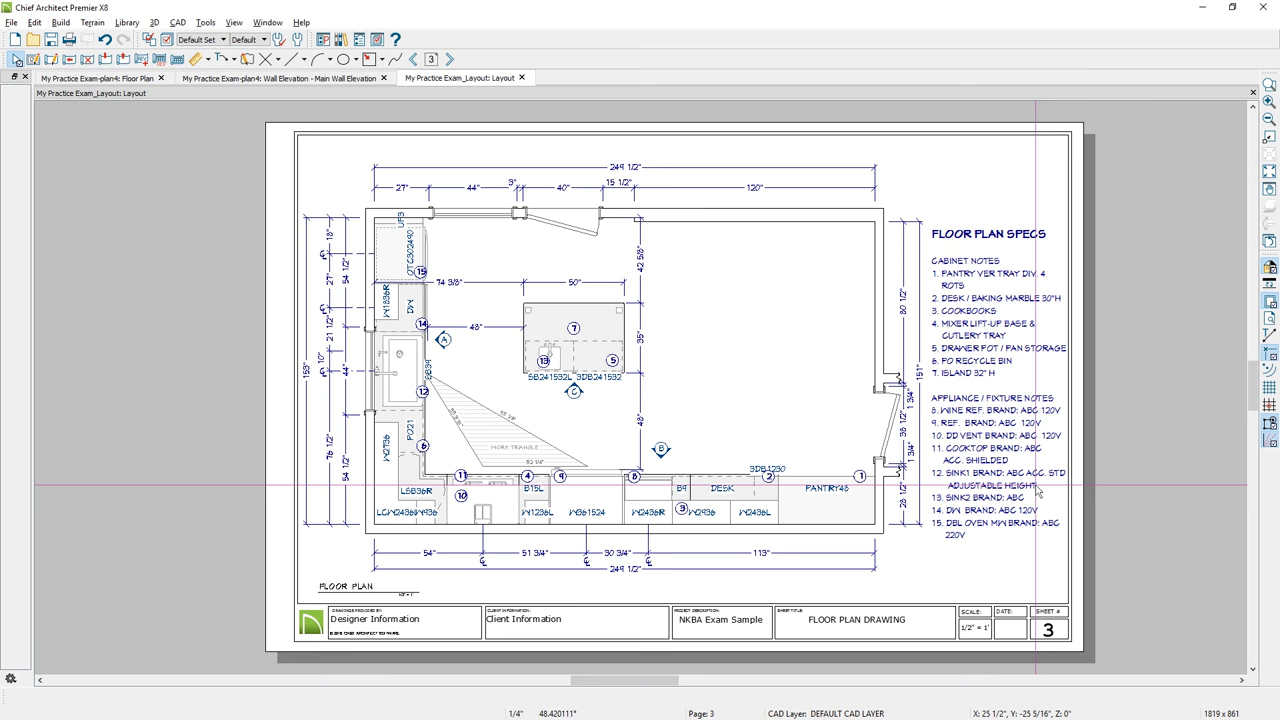
key("ctrl+Tab")
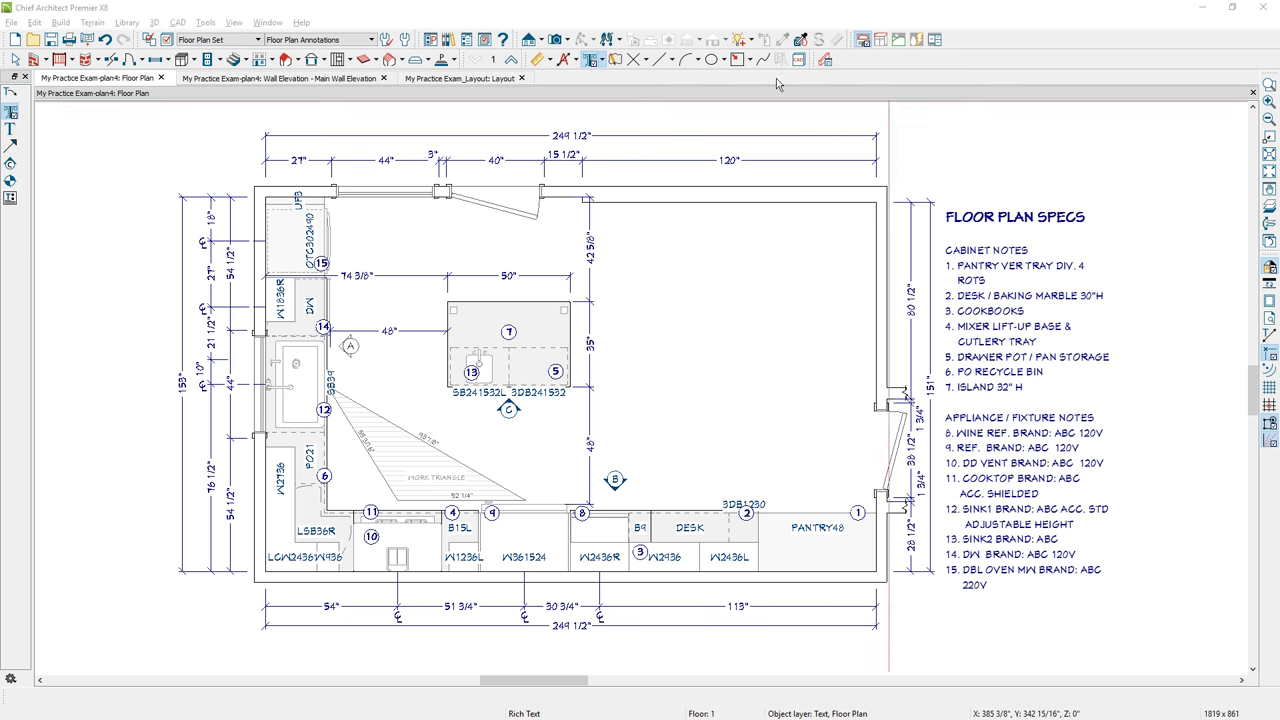
Create a new CAD detail named CABINET SCHEDULE
left_click(177, 22)
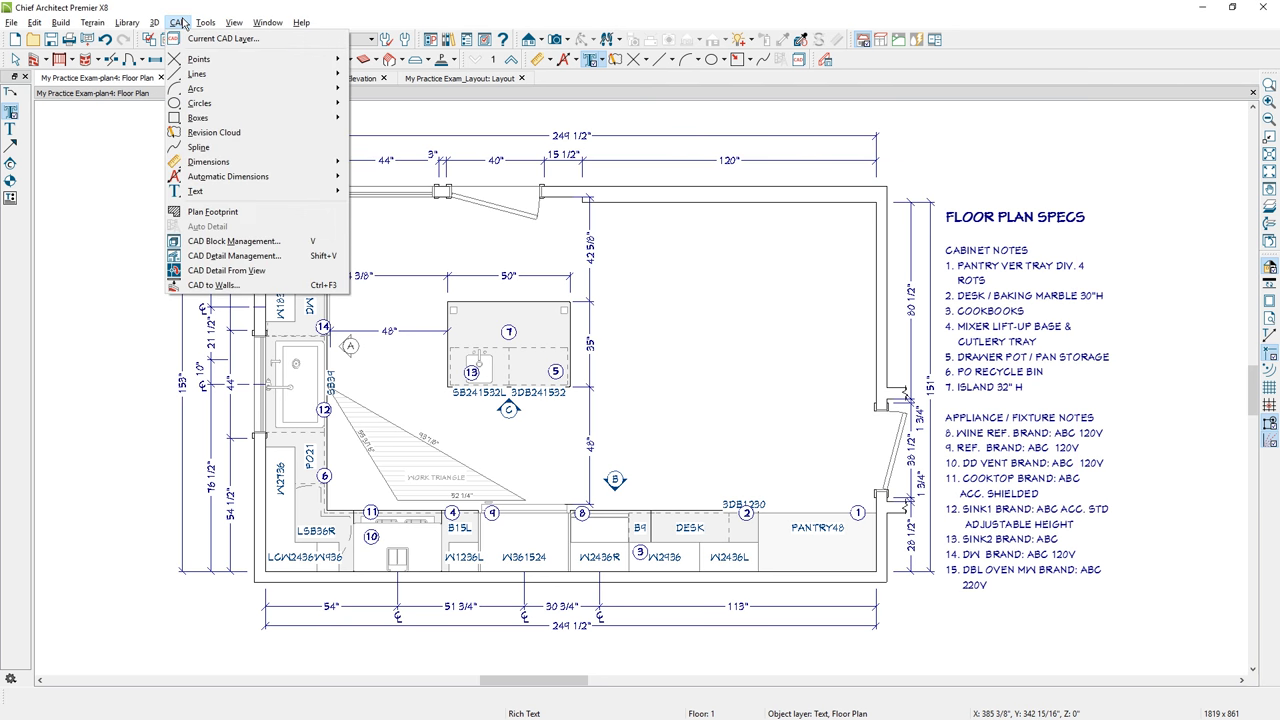
left_click(221, 256)
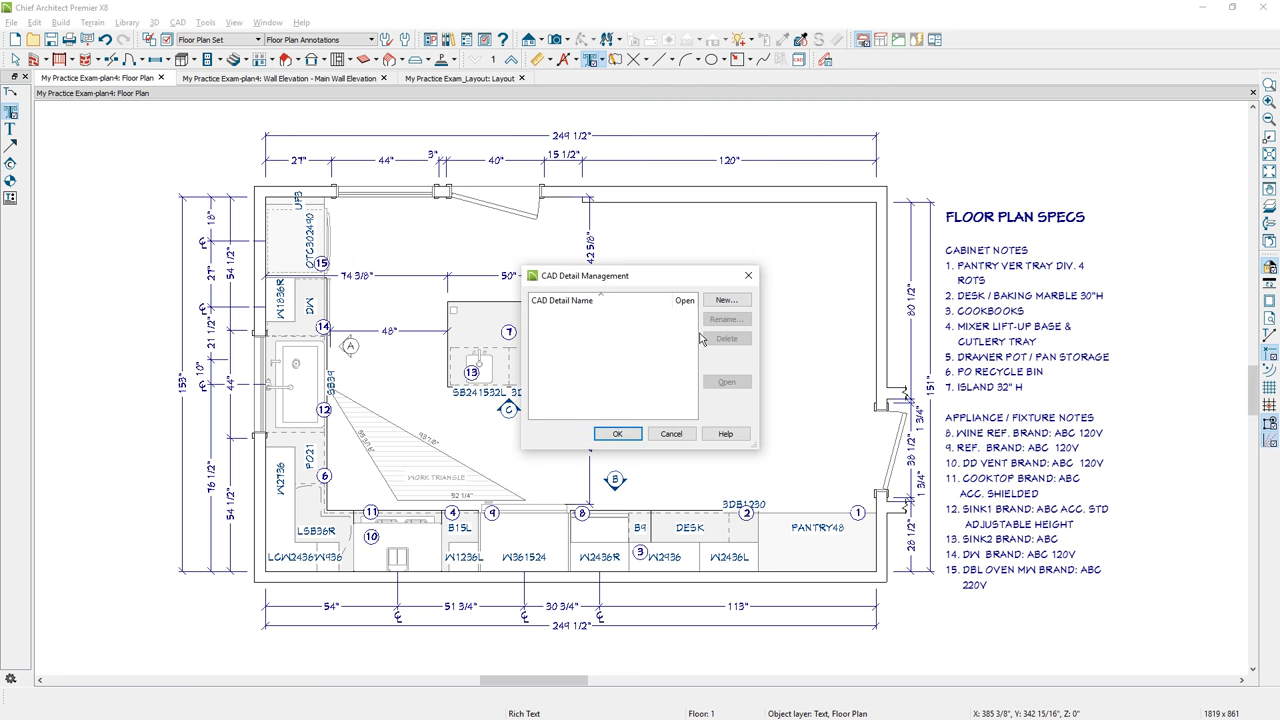
left_click(724, 301)
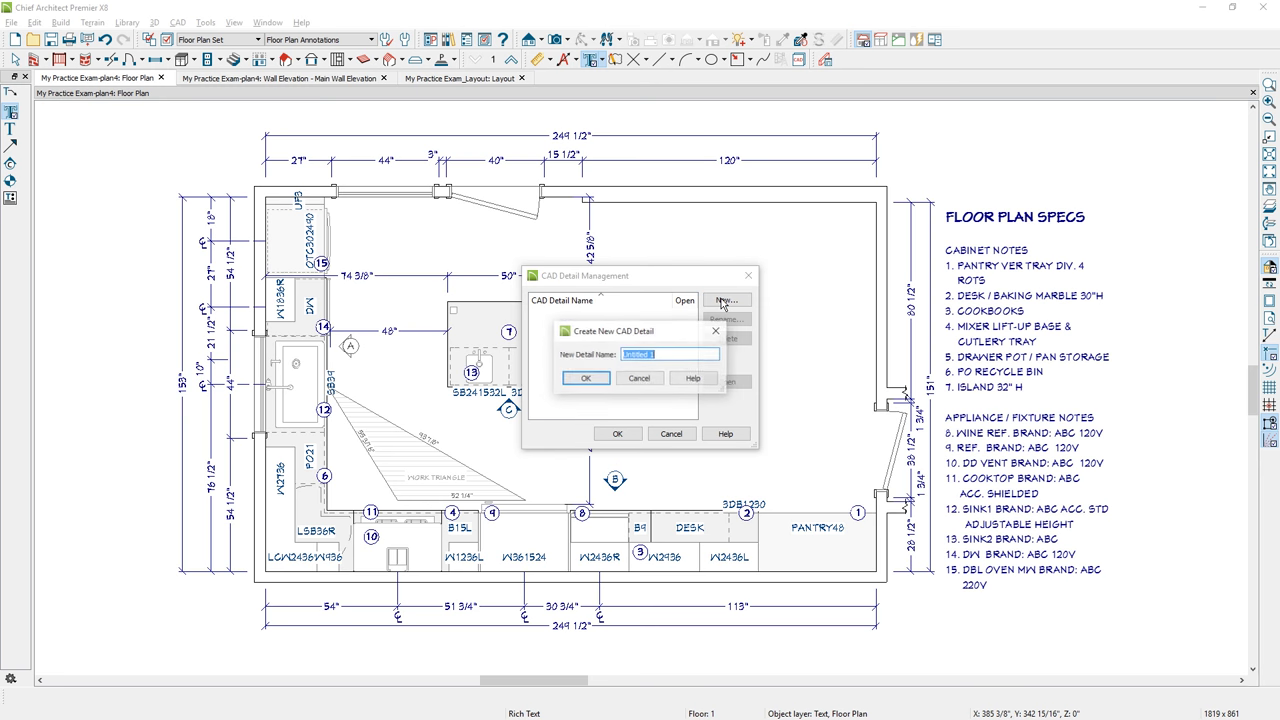
type("CABINET SCHEDULE")
key("Return")
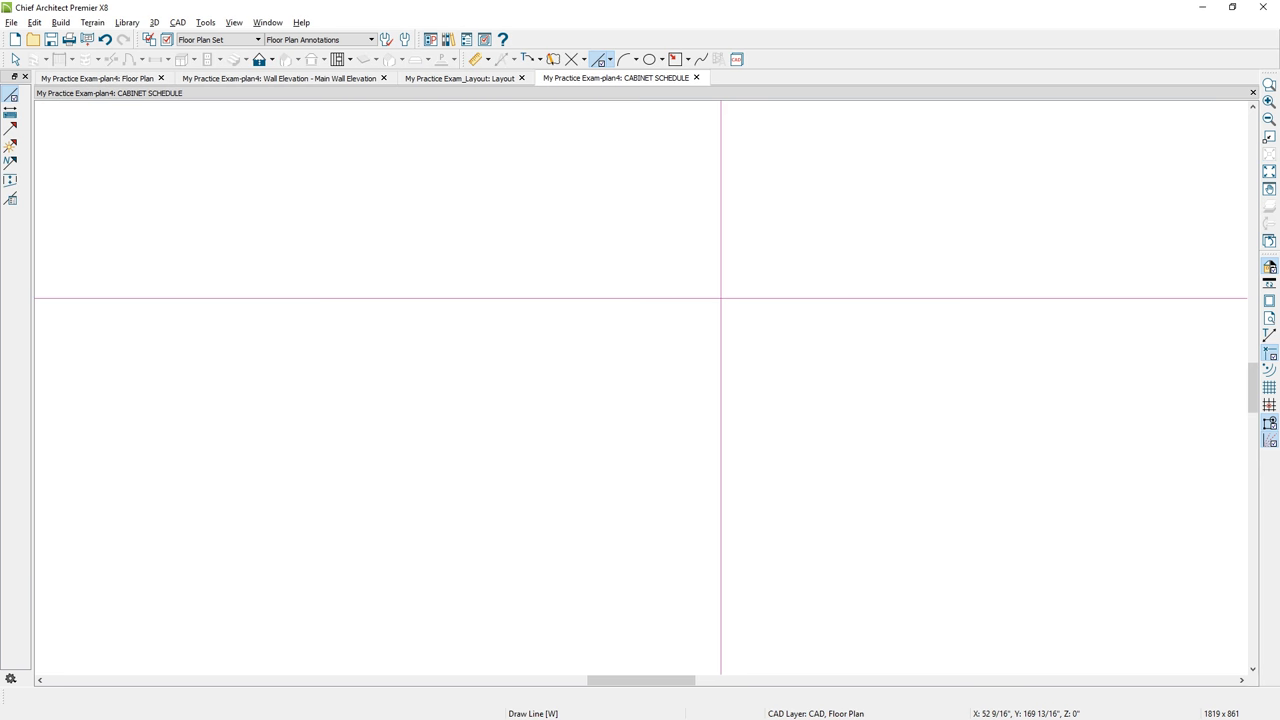
Generate a cabinet schedule for the plan in that detail
left_click(205, 23)
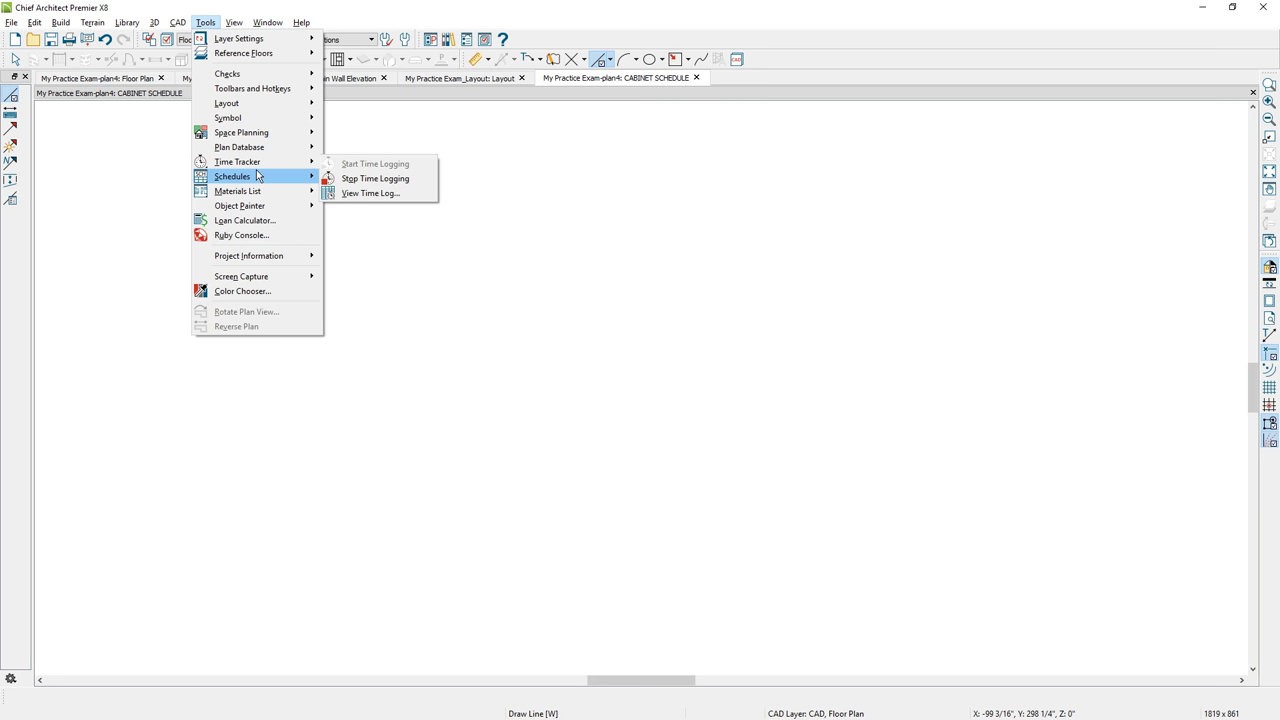
mouse_move(290, 176)
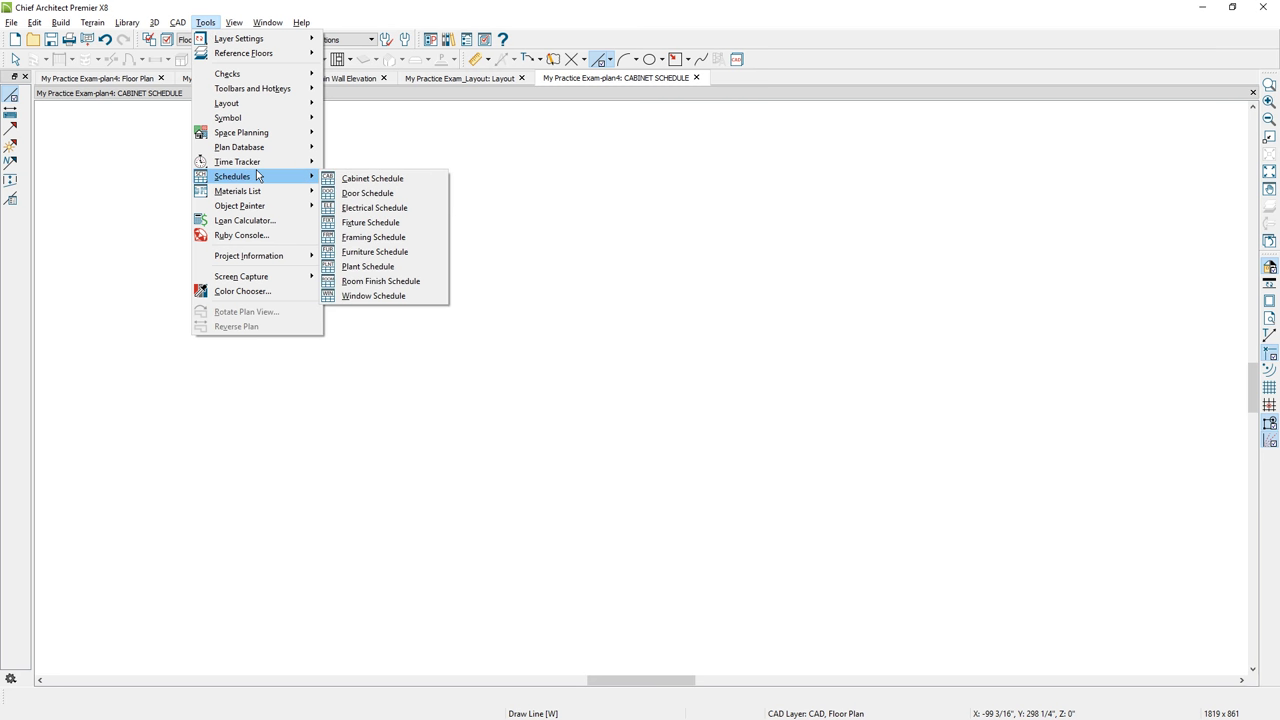
left_click(372, 178)
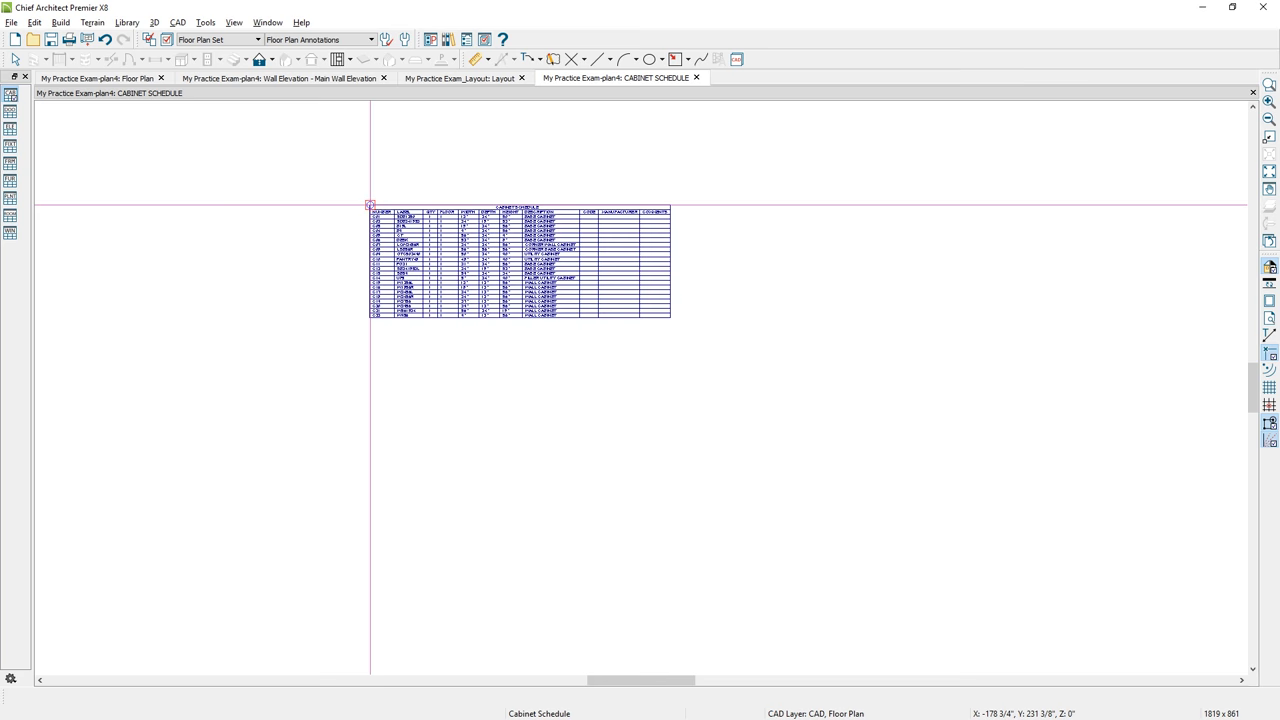
key("space")
scroll(434, 232, "up", 6)
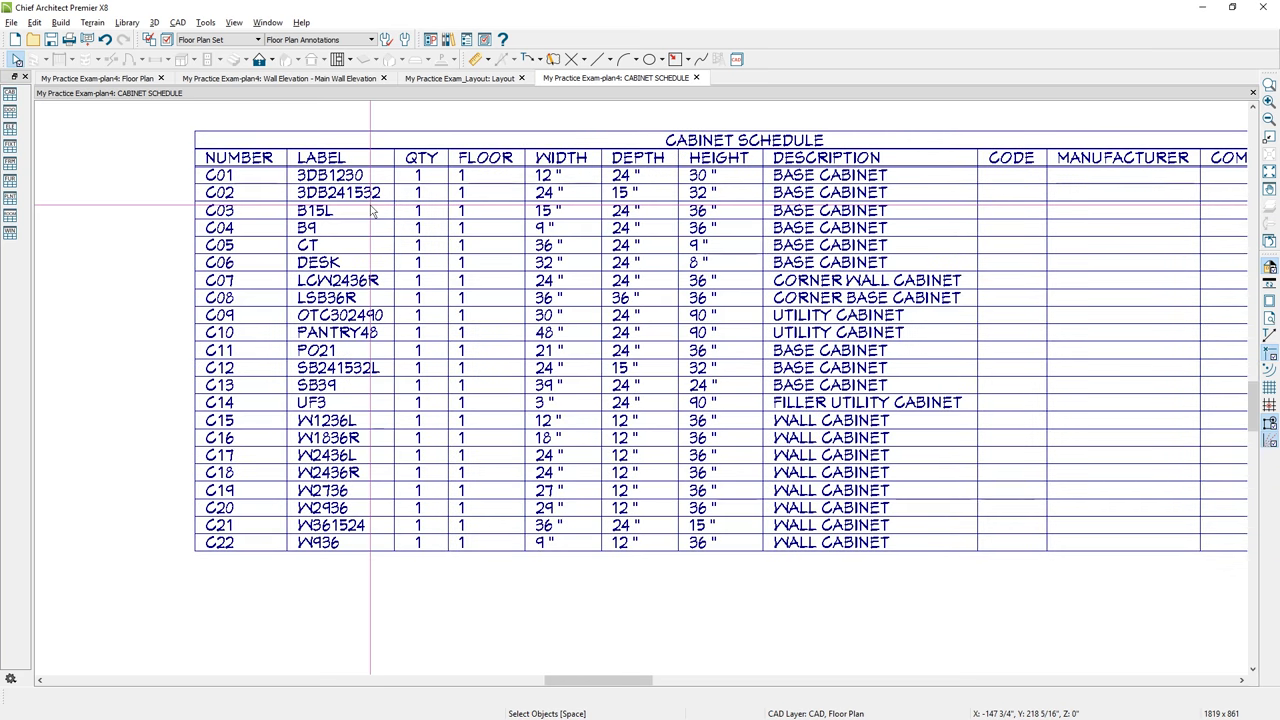
left_click(125, 79)
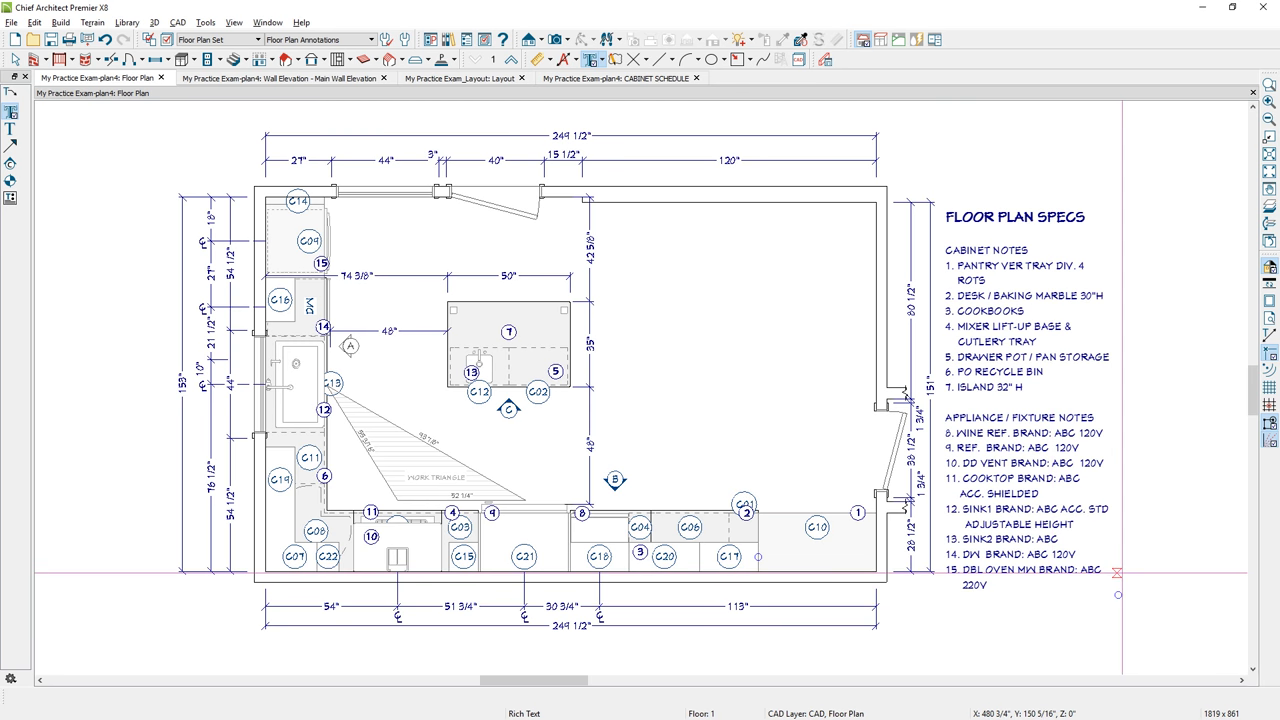
left_click(615, 78)
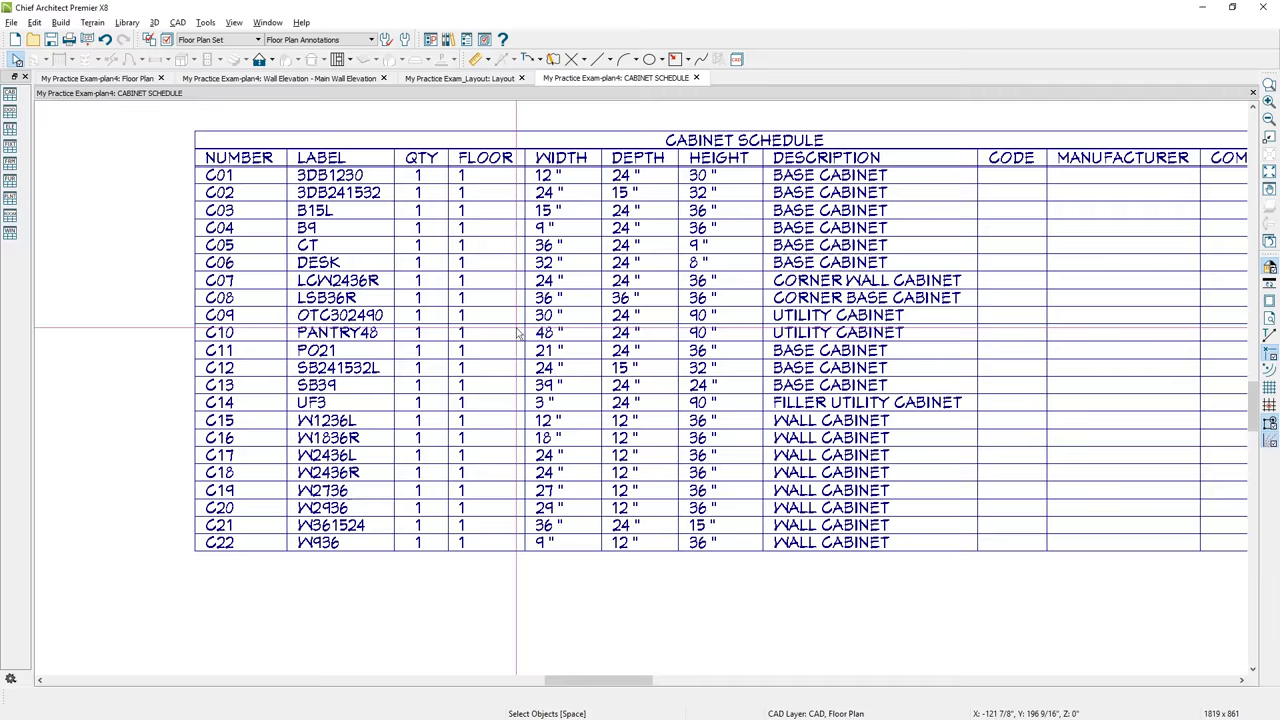
left_click(518, 333)
Clear the C label prefix and give the callout circles a fixed size of 1
double_click(517, 333)
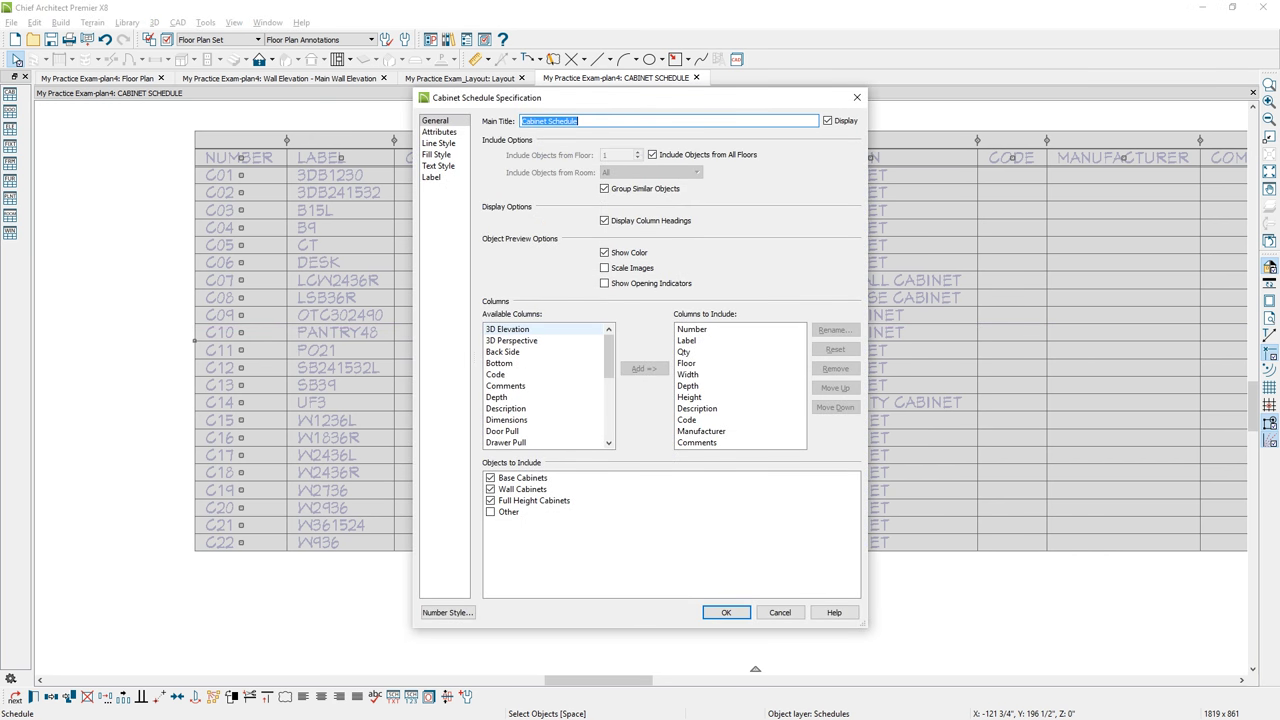
left_click(460, 178)
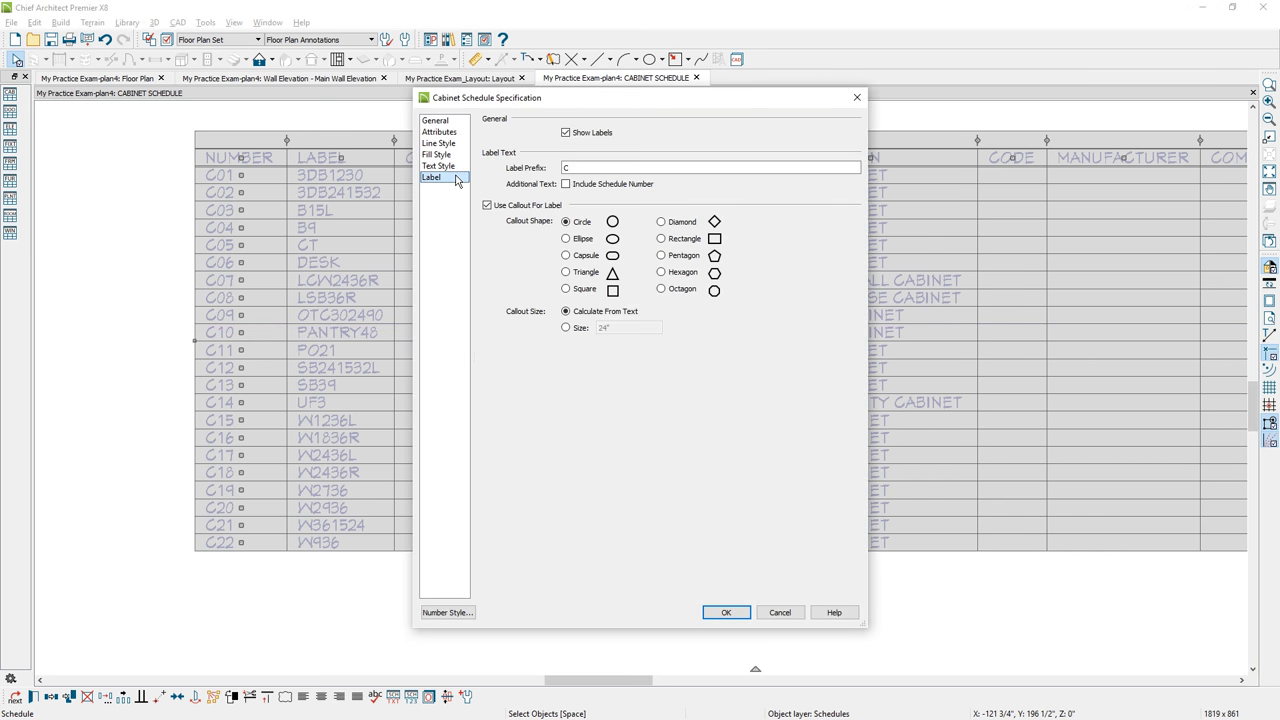
double_click(576, 167)
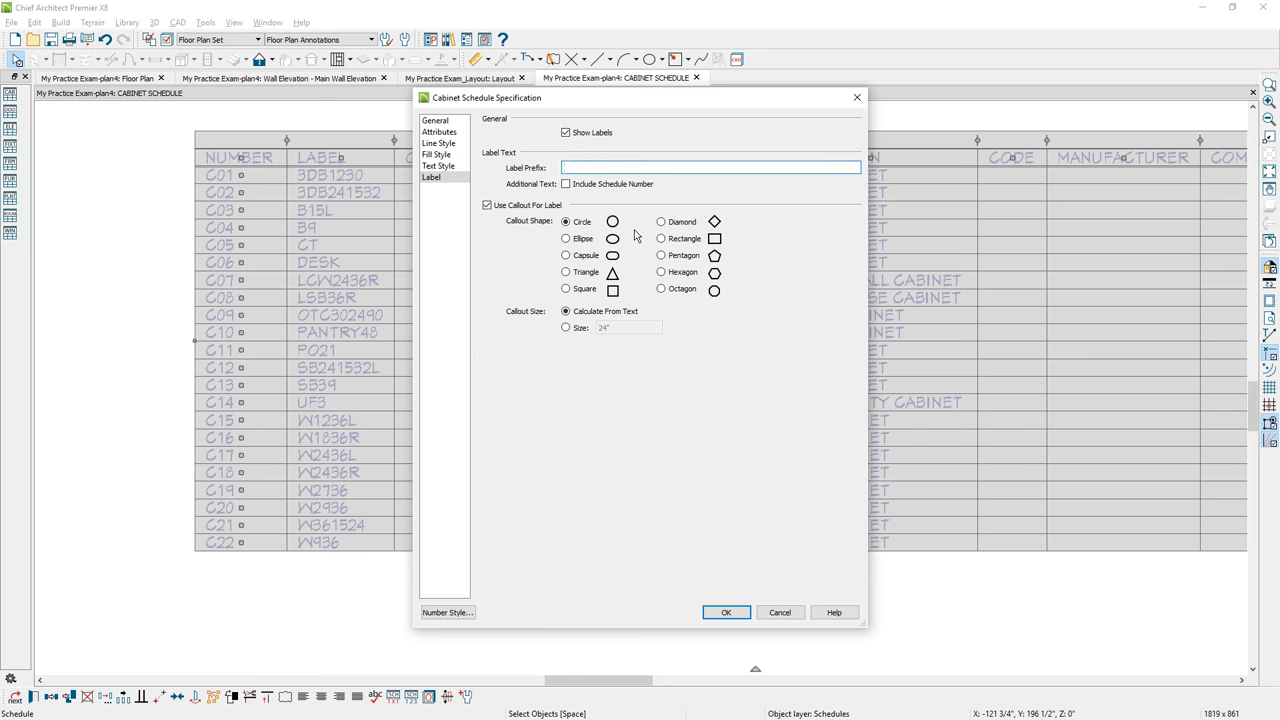
left_click(568, 328)
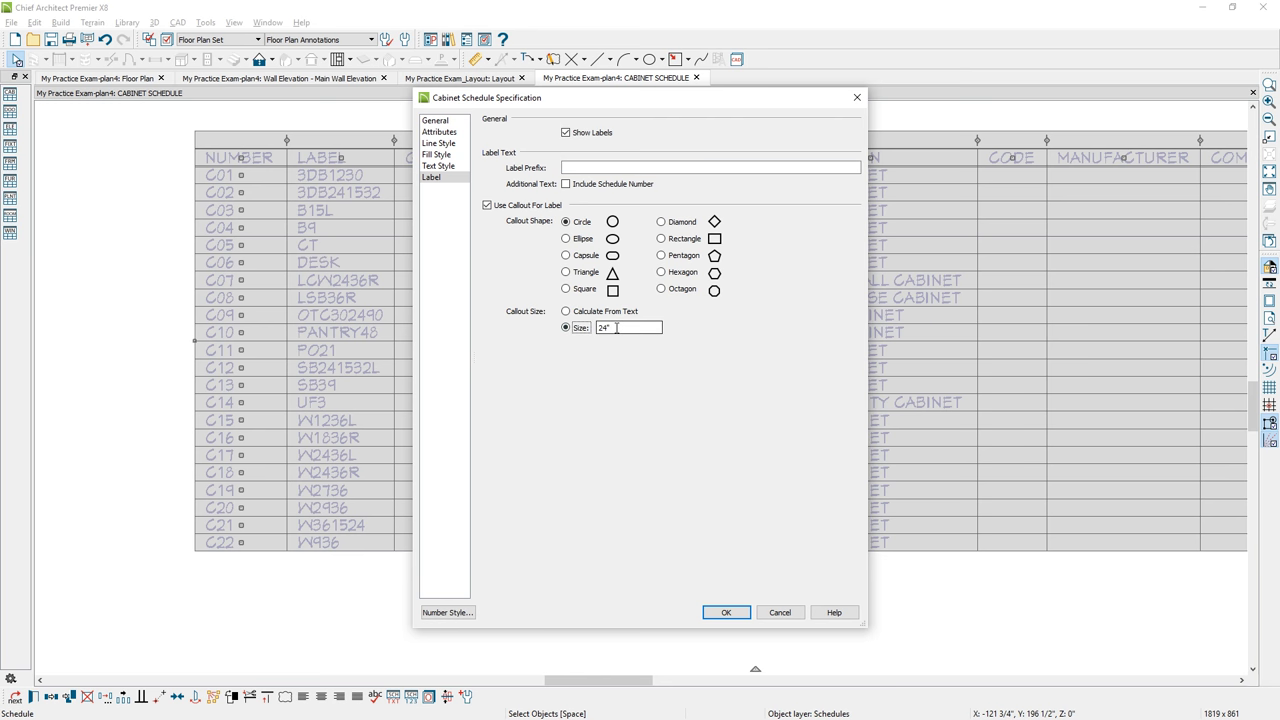
left_click_drag(617, 328, 589, 330)
type("12")
Put a 3D Elevation column first and remove Manufacturer, Code and Comments columns
left_click(458, 122)
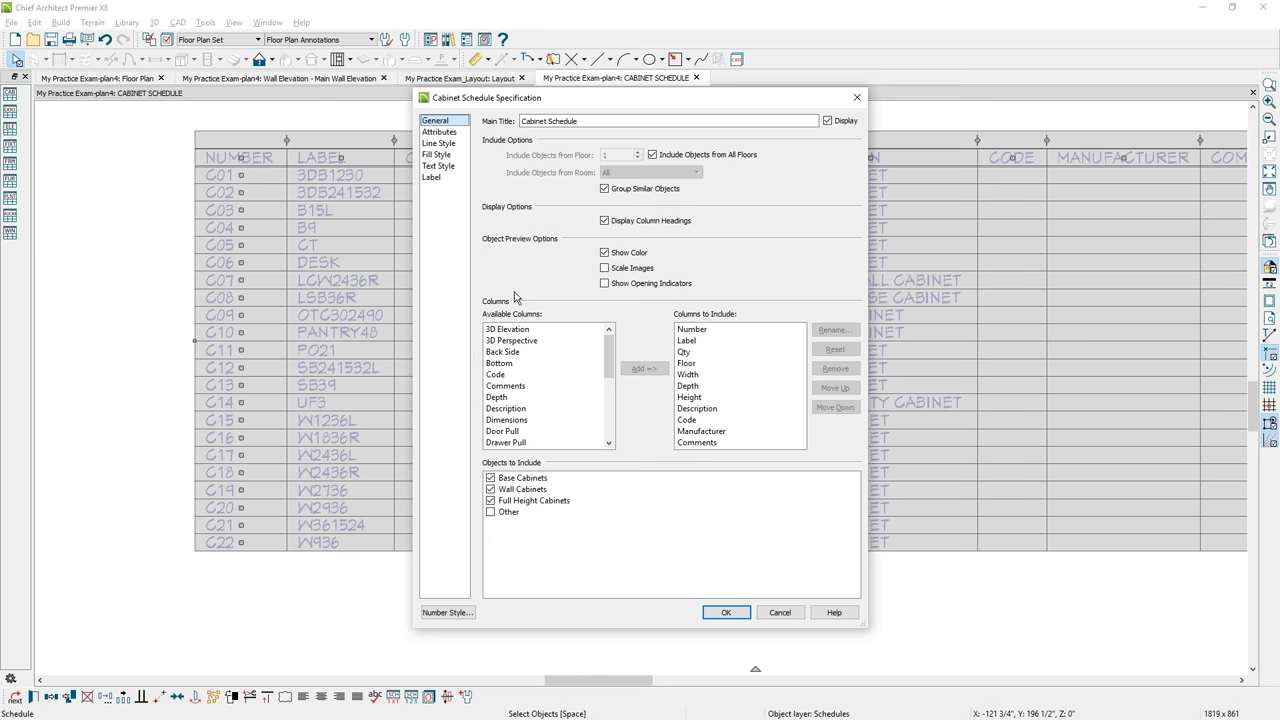
left_click(518, 330)
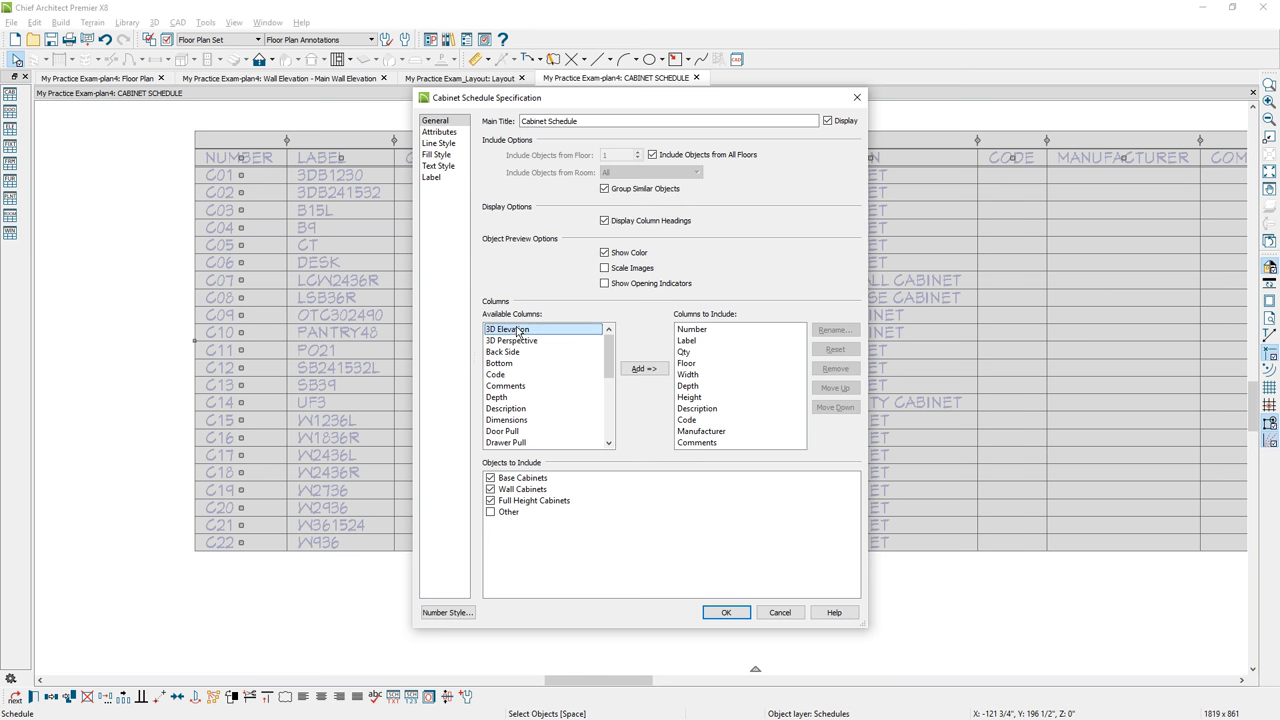
left_click(645, 370)
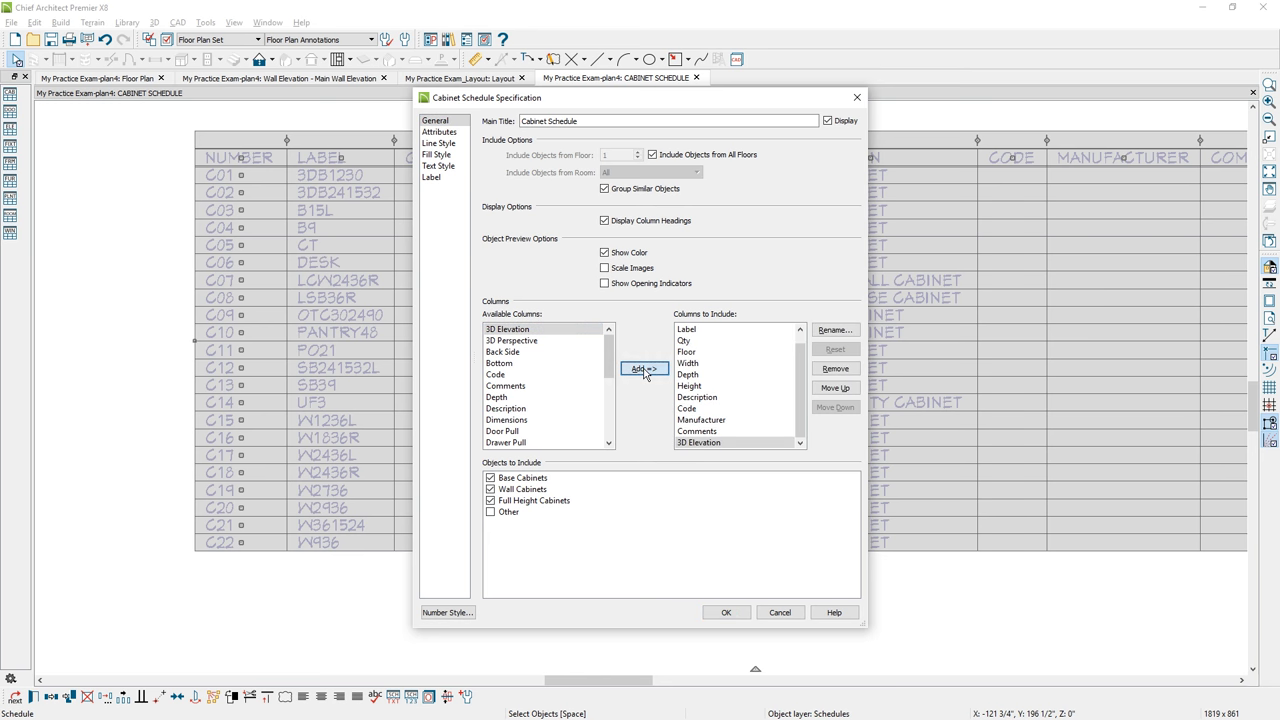
left_click(836, 388)
left_click(728, 443)
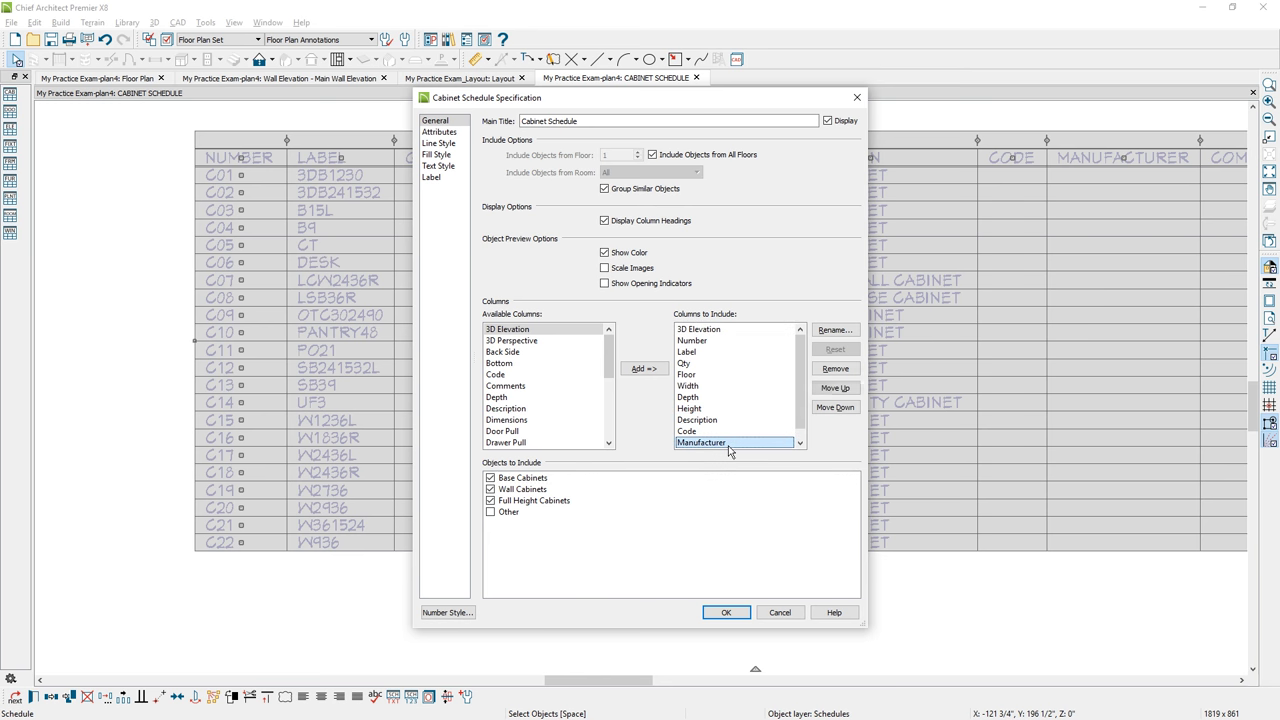
left_click(836, 369)
left_click(838, 370)
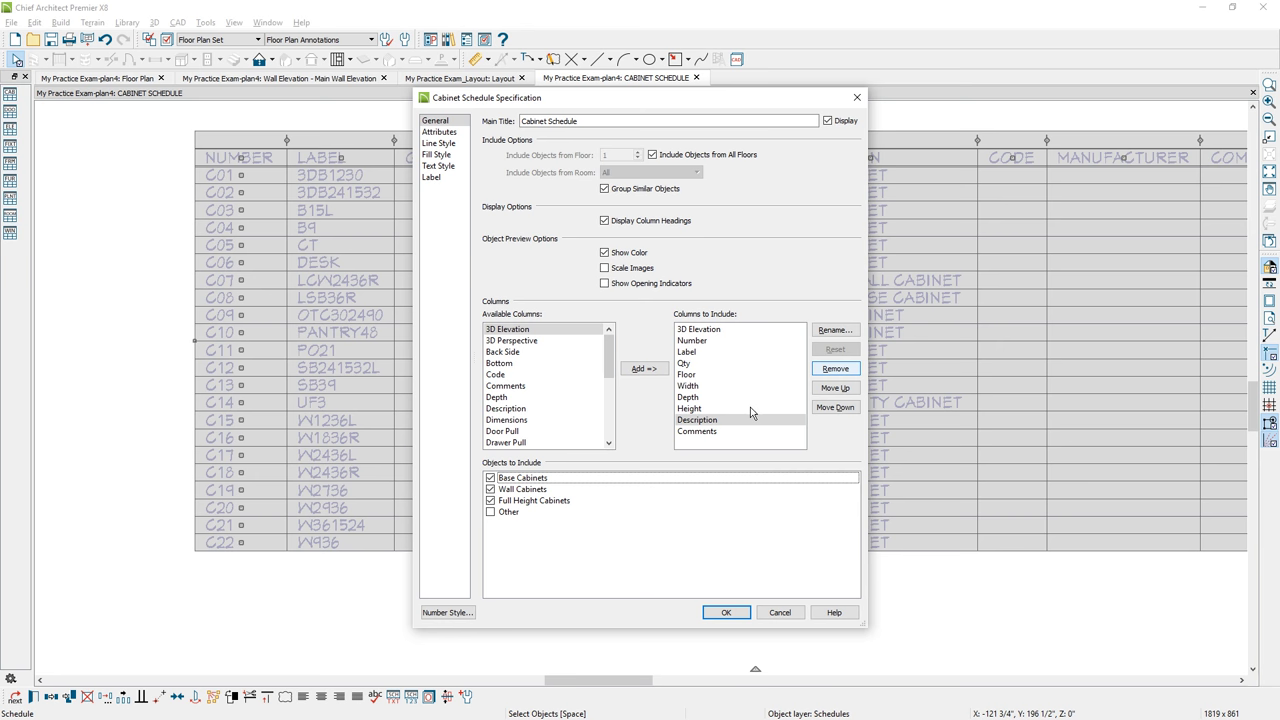
left_click(729, 432)
left_click(836, 368)
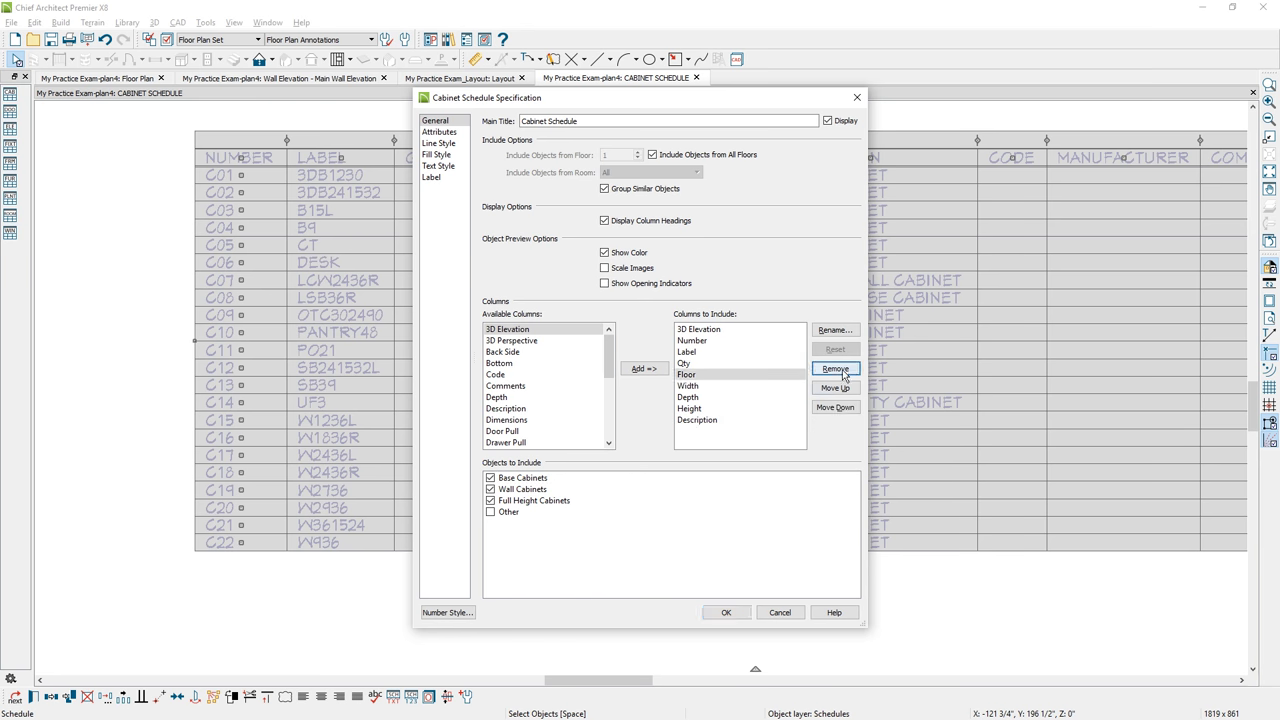
left_click(726, 613)
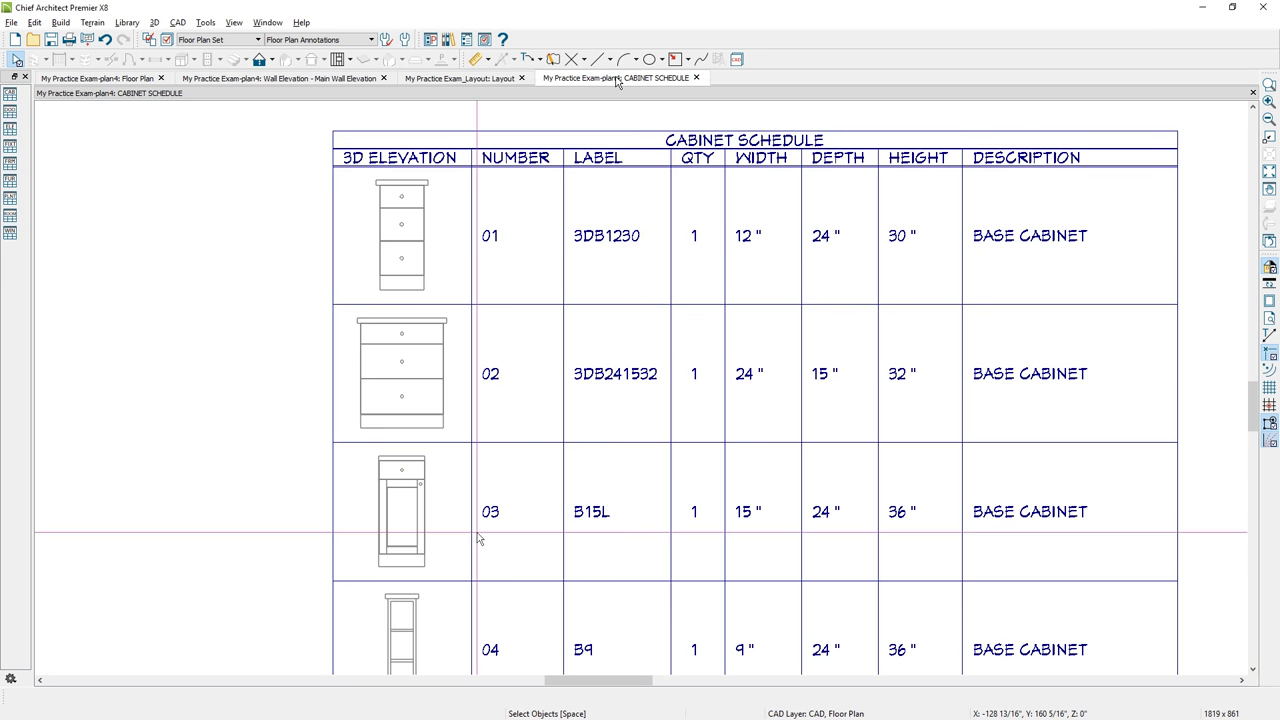
left_click(120, 79)
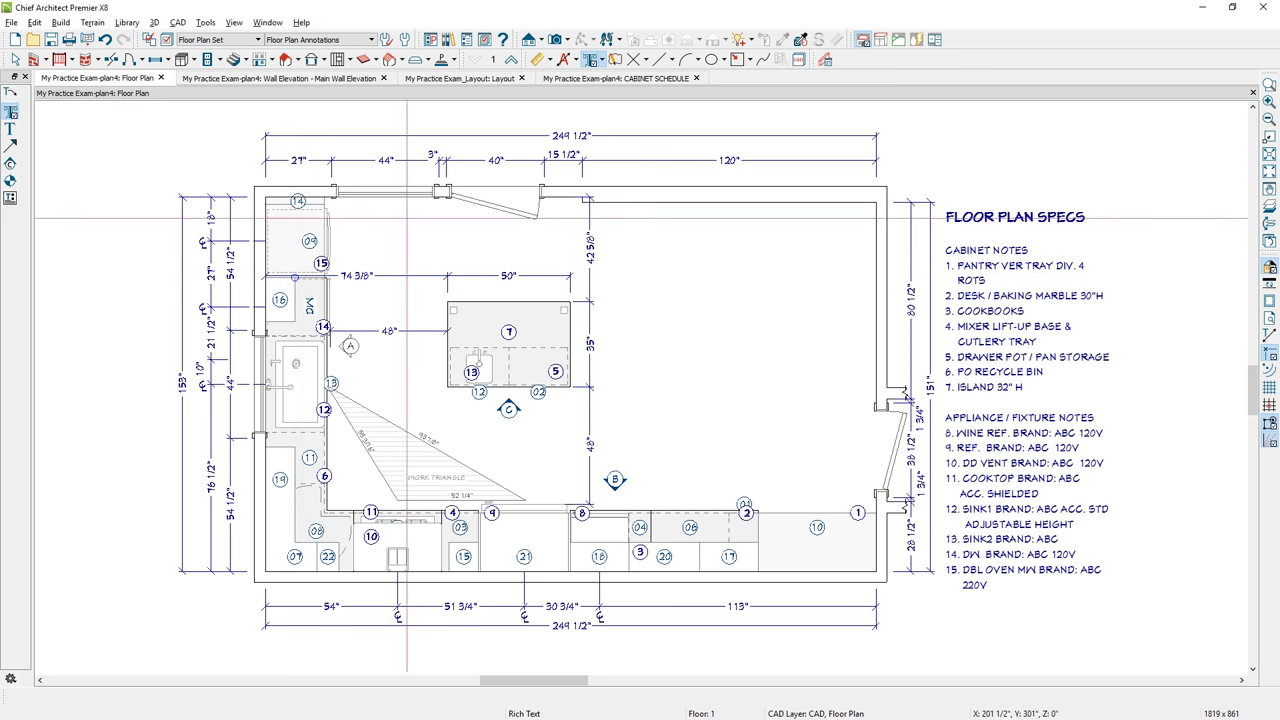
left_click(615, 78)
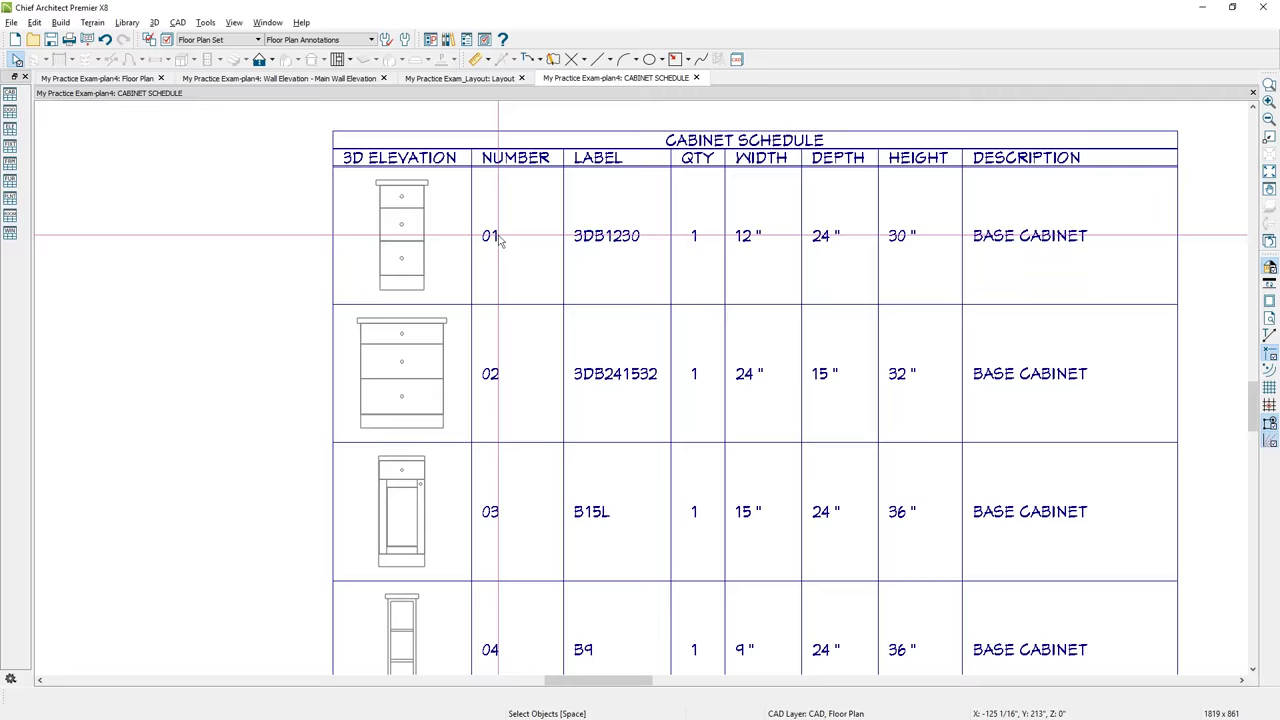
Drag cabinet 3DB1230 from row 01 to third place and check the renumbered plan callouts
left_click(508, 238)
left_click_drag(508, 238, 331, 483)
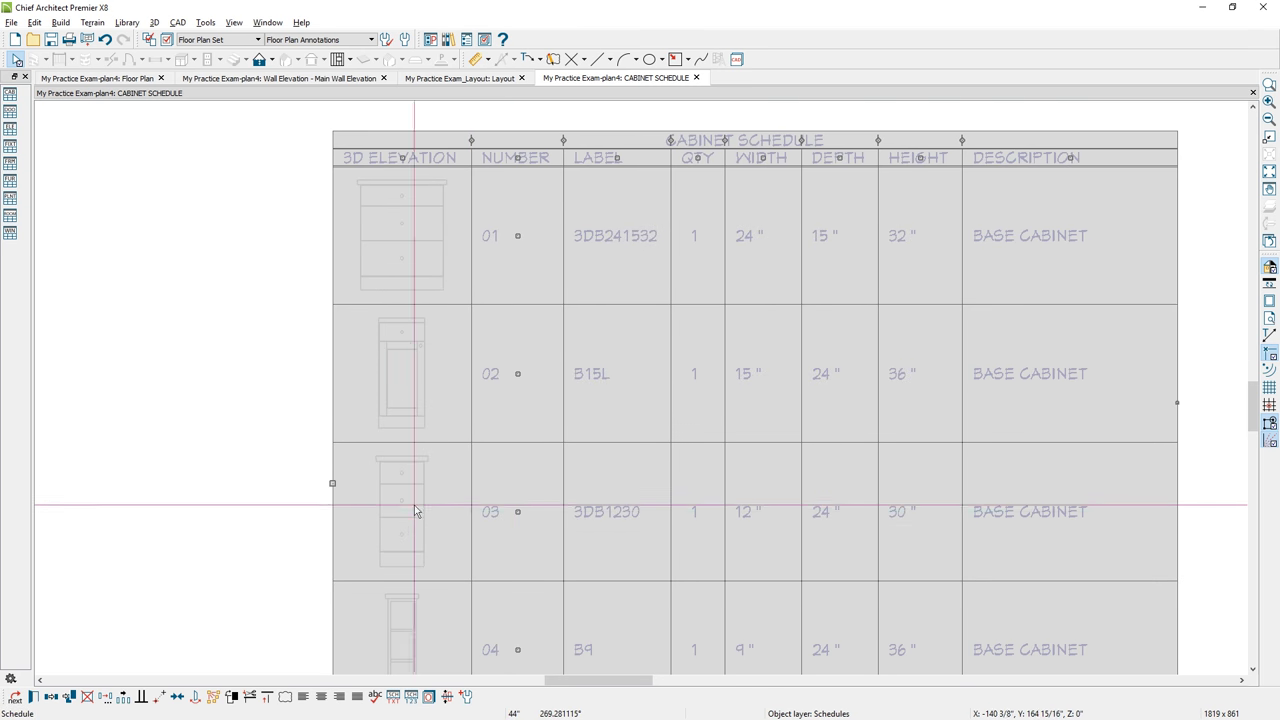
left_click(331, 483)
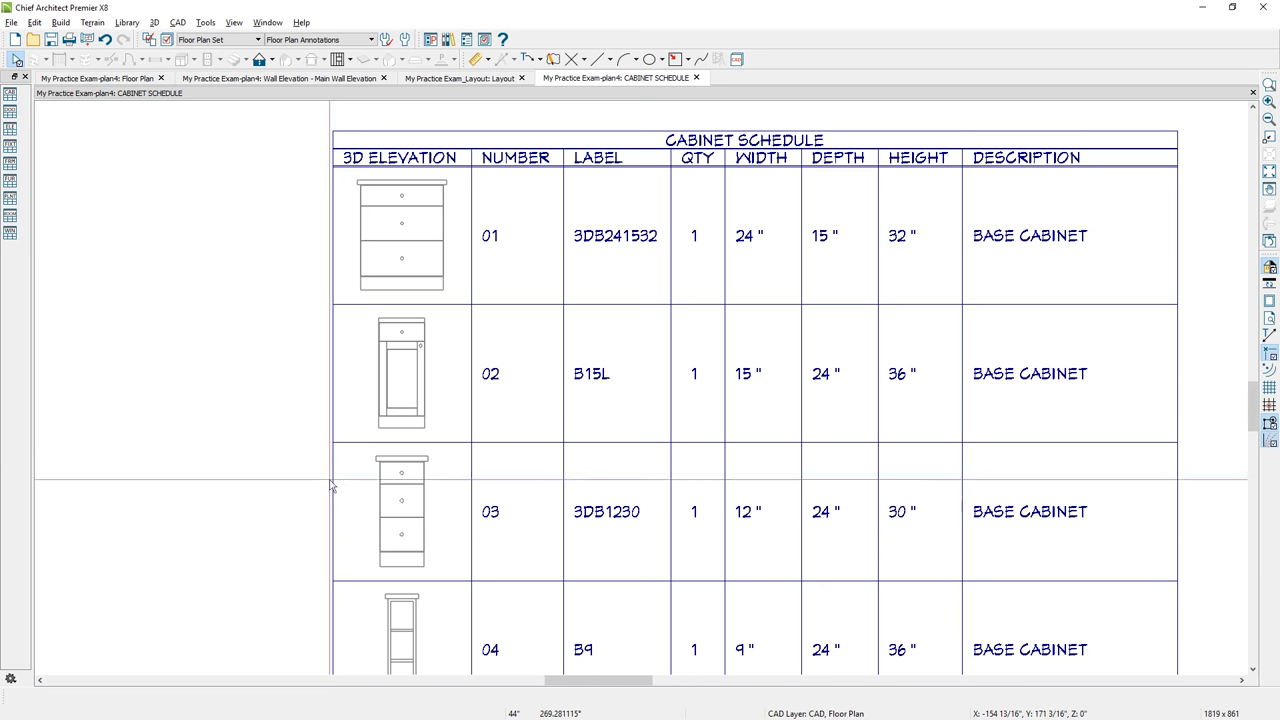
left_click(125, 79)
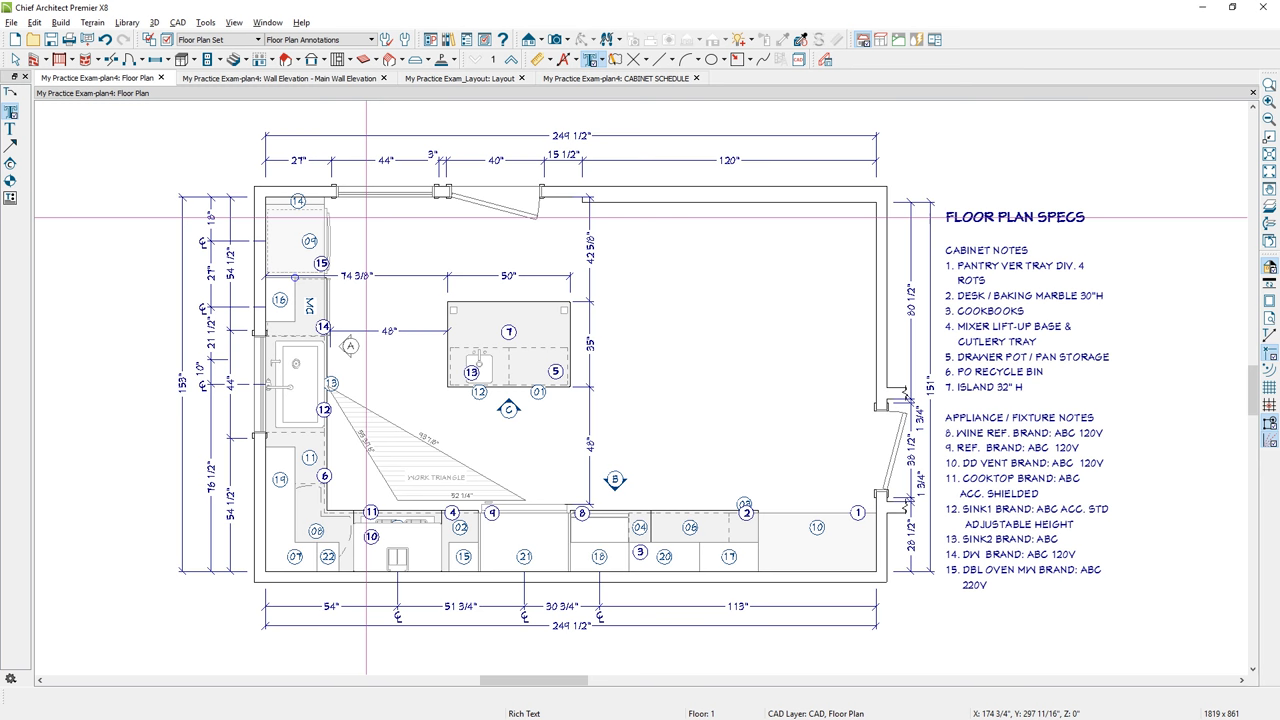
left_click(628, 79)
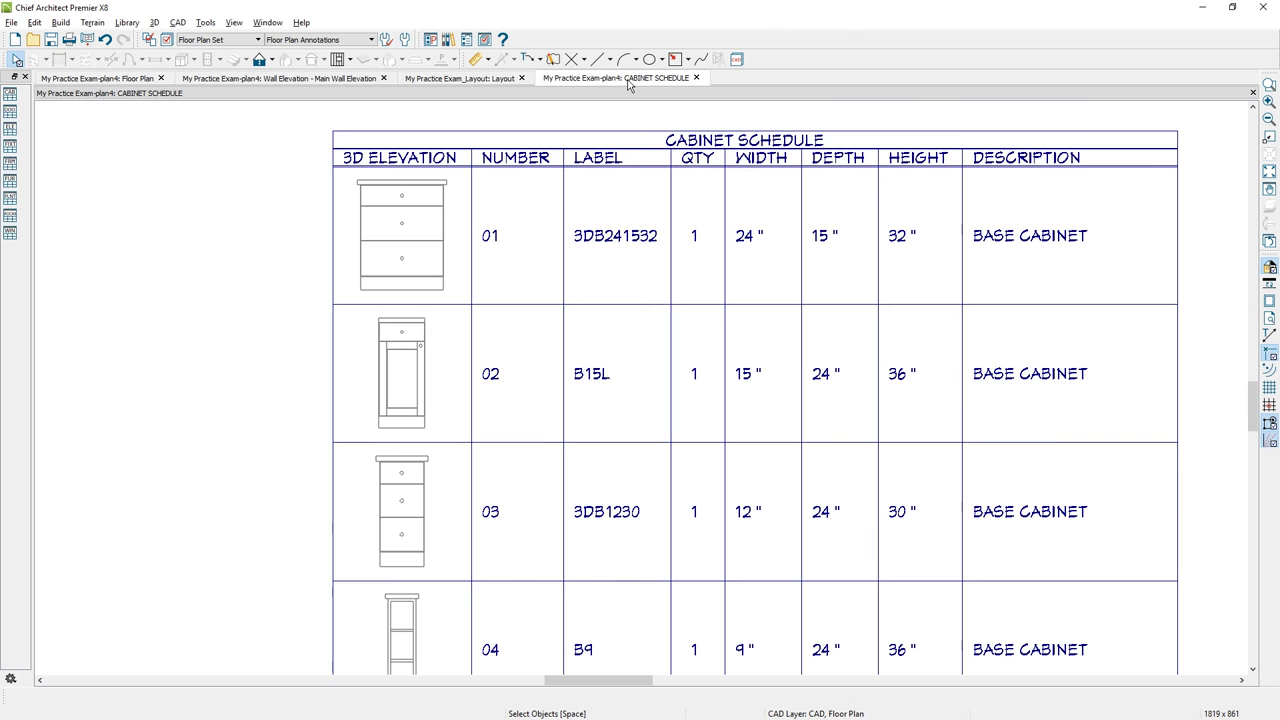
Turn off Use Callout For Label in the schedule and view the floor plan's model-name labels
left_click(646, 316)
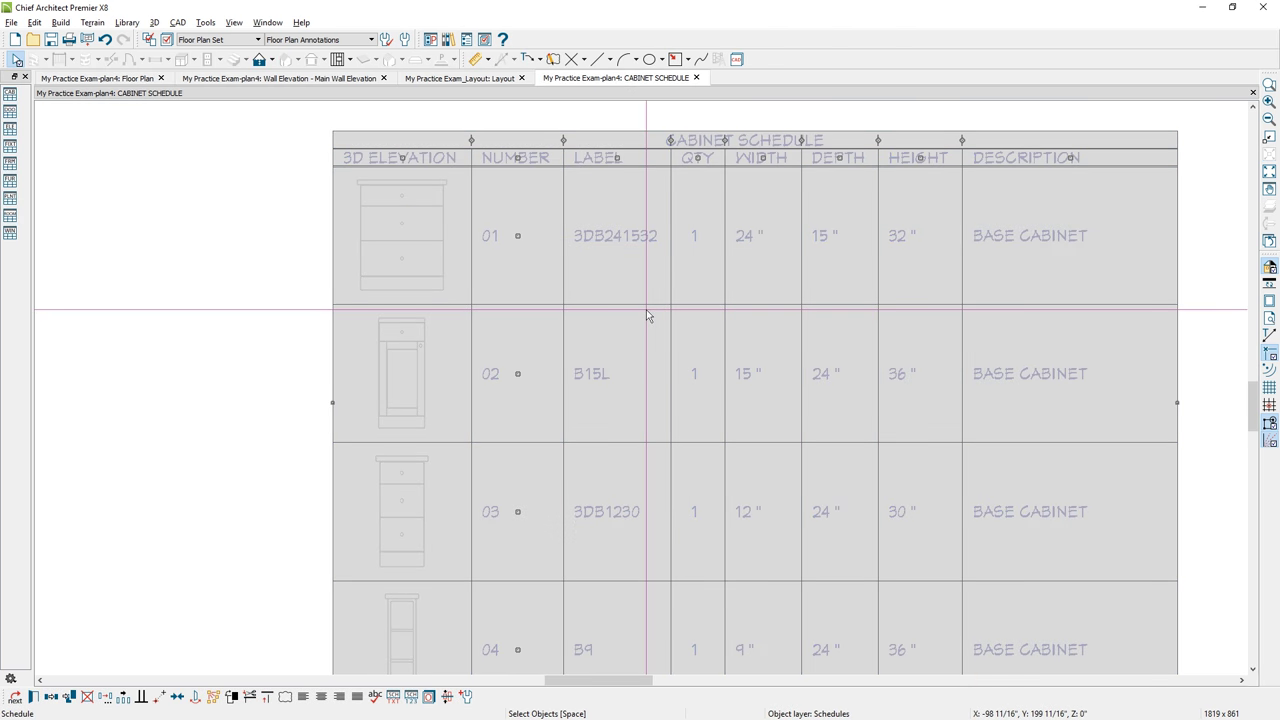
double_click(646, 312)
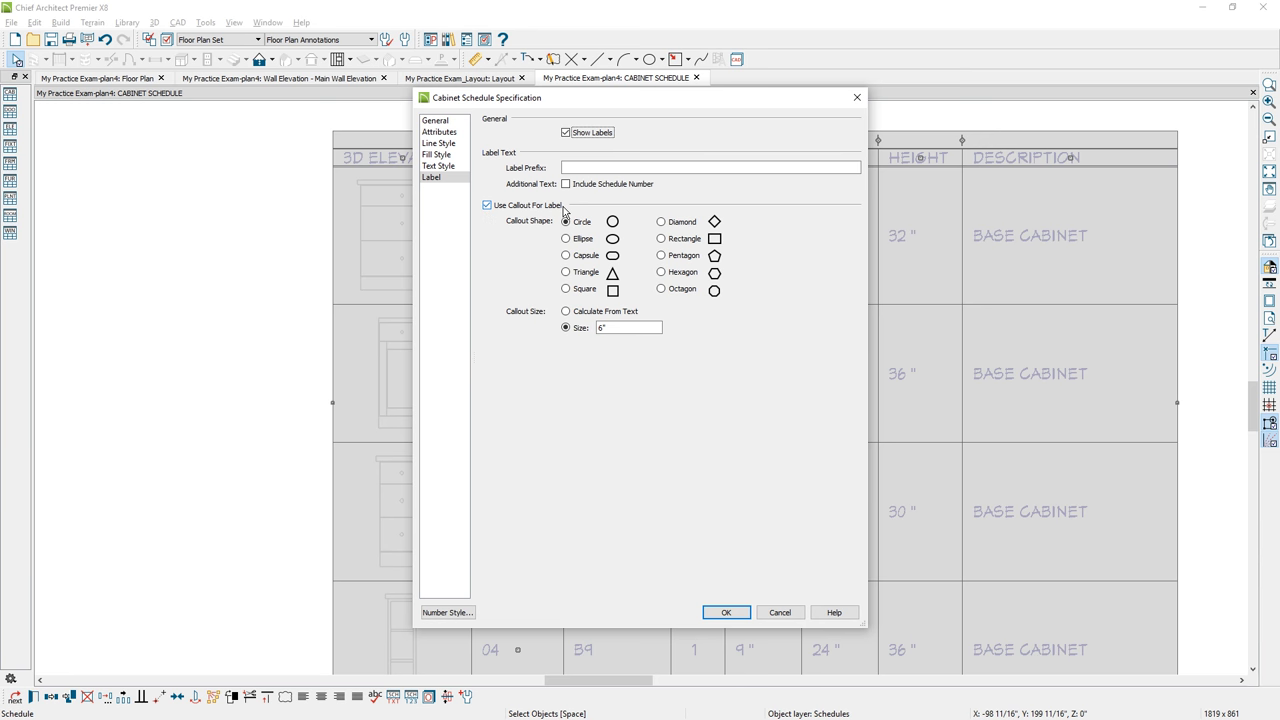
left_click(487, 205)
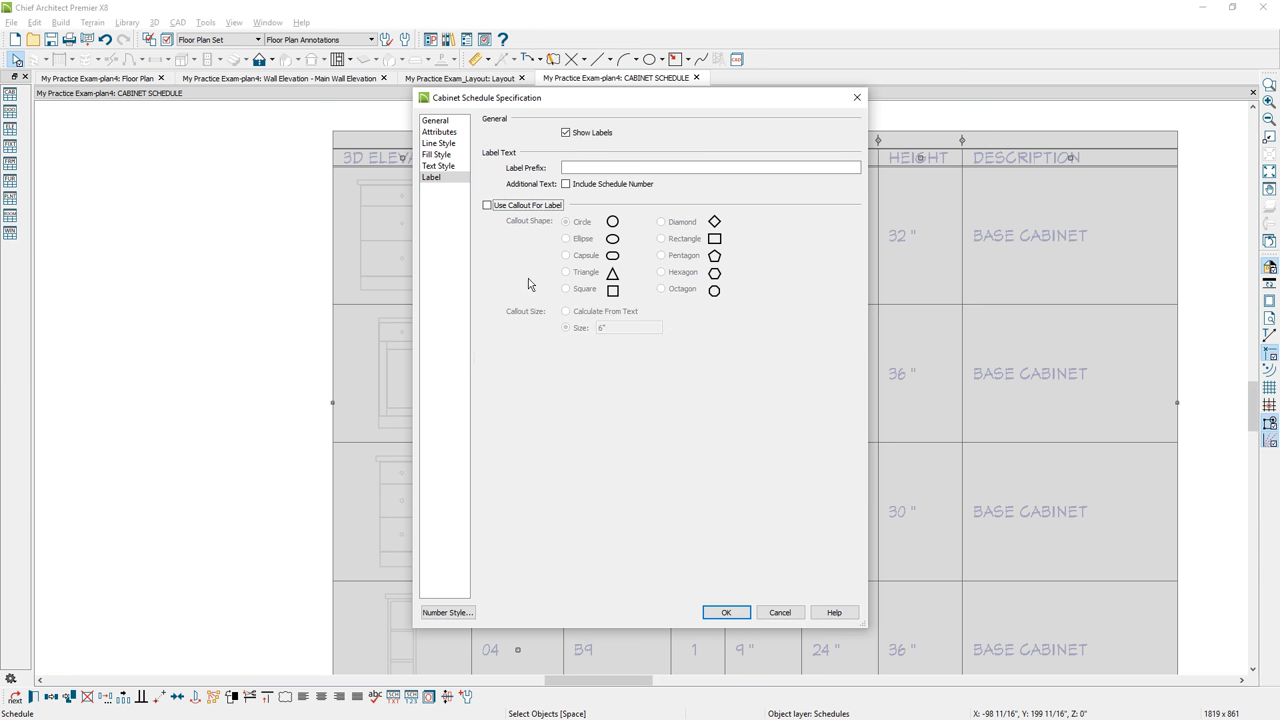
left_click(725, 613)
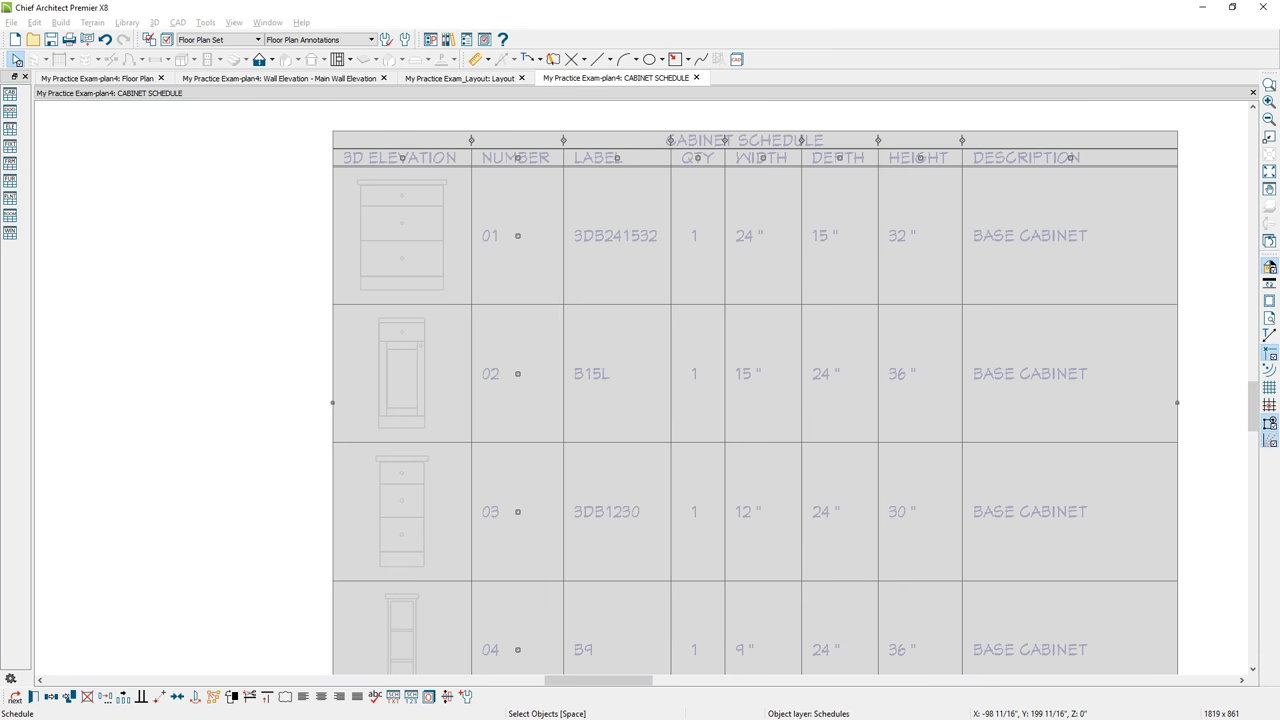
left_click(62, 80)
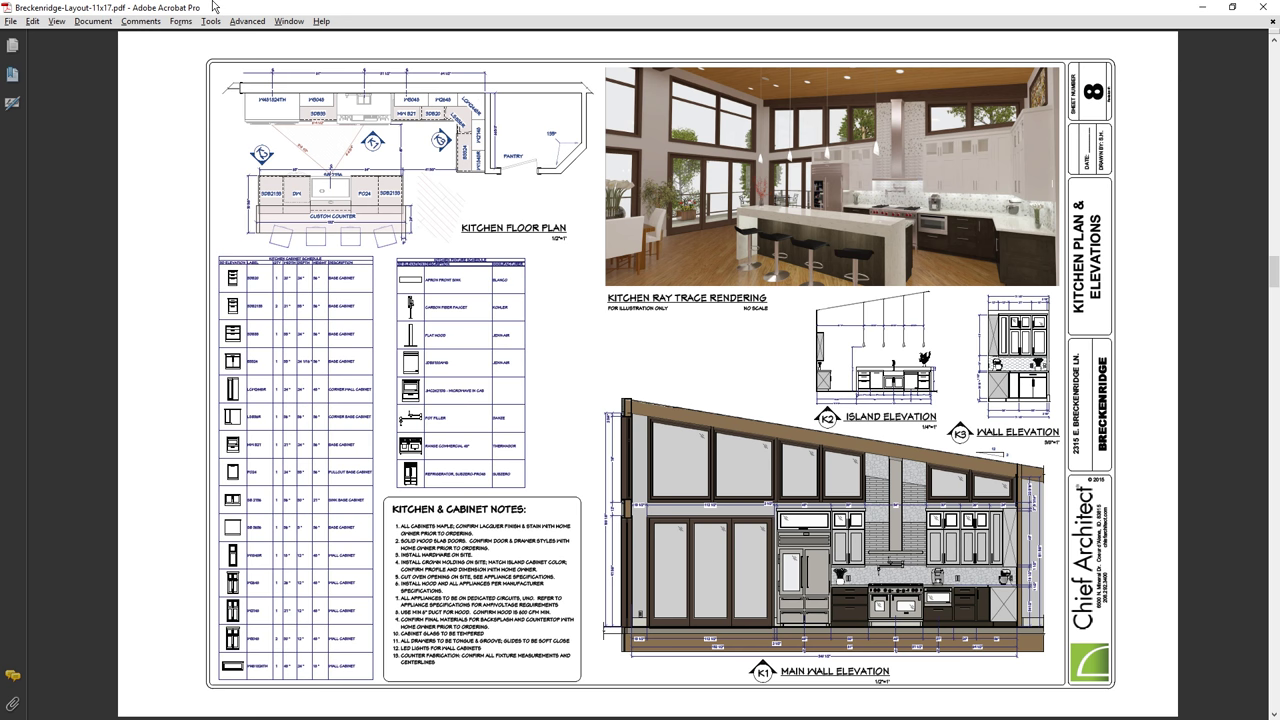
scroll(154, 420, "down", 2)
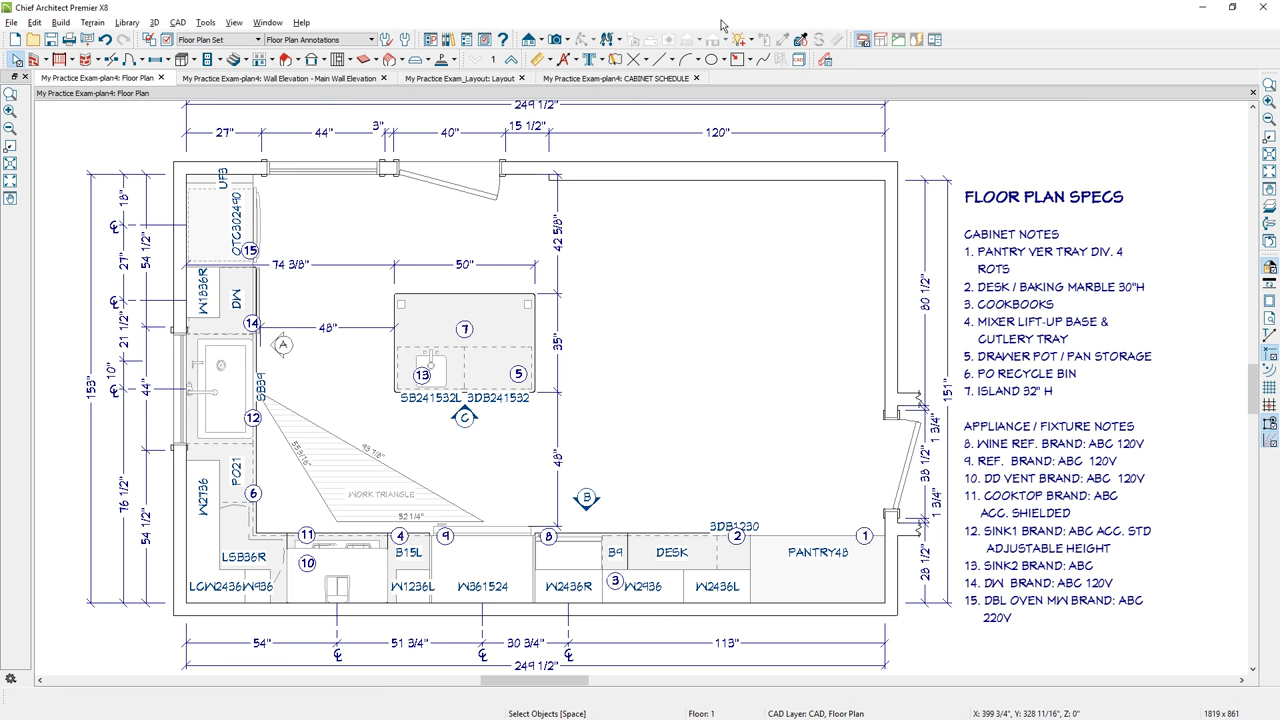
Place a rich-text note reading 108" CEILING to the right of the island
left_click(589, 60)
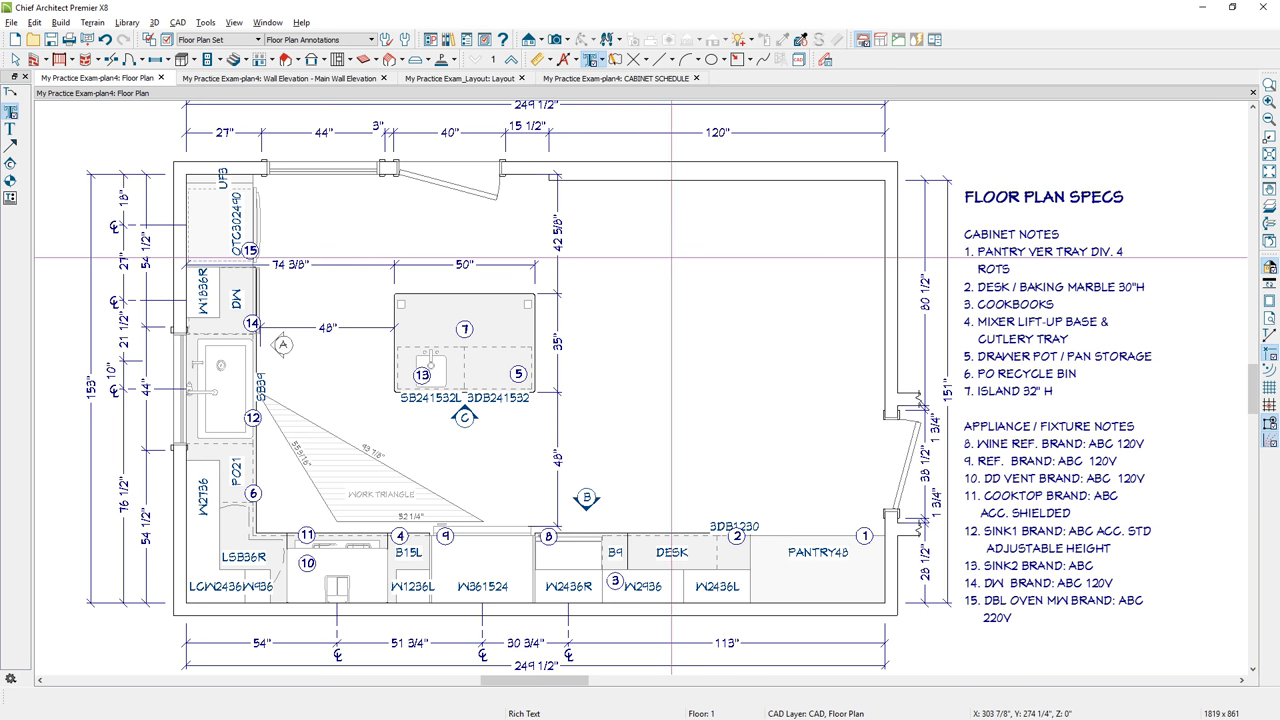
left_click(671, 258)
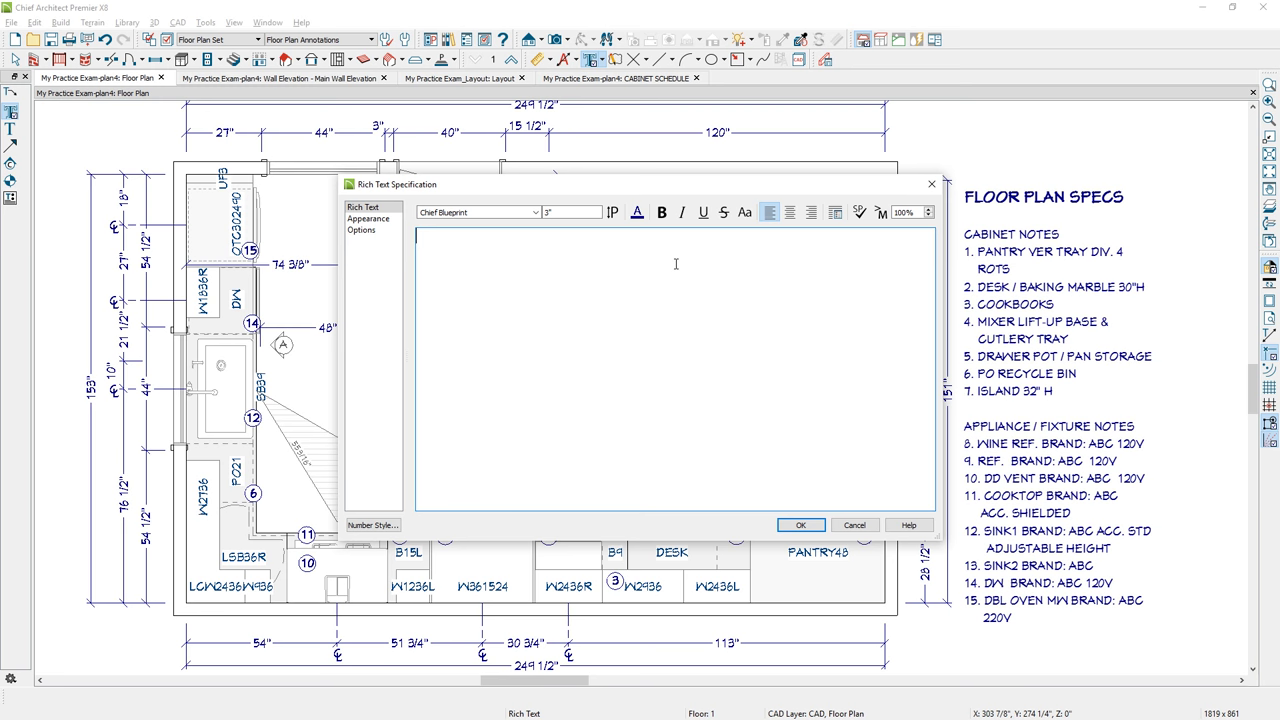
type("108\" CEILING")
left_click(800, 525)
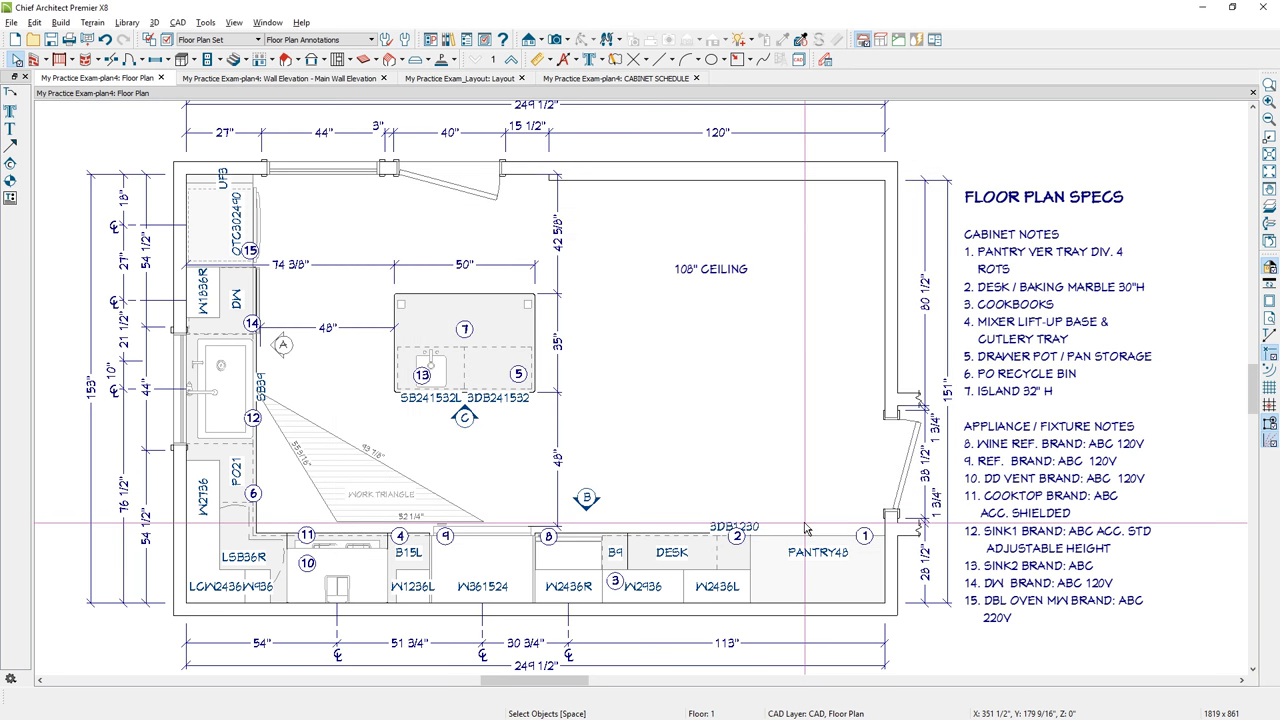
scroll(806, 528, "up", 1)
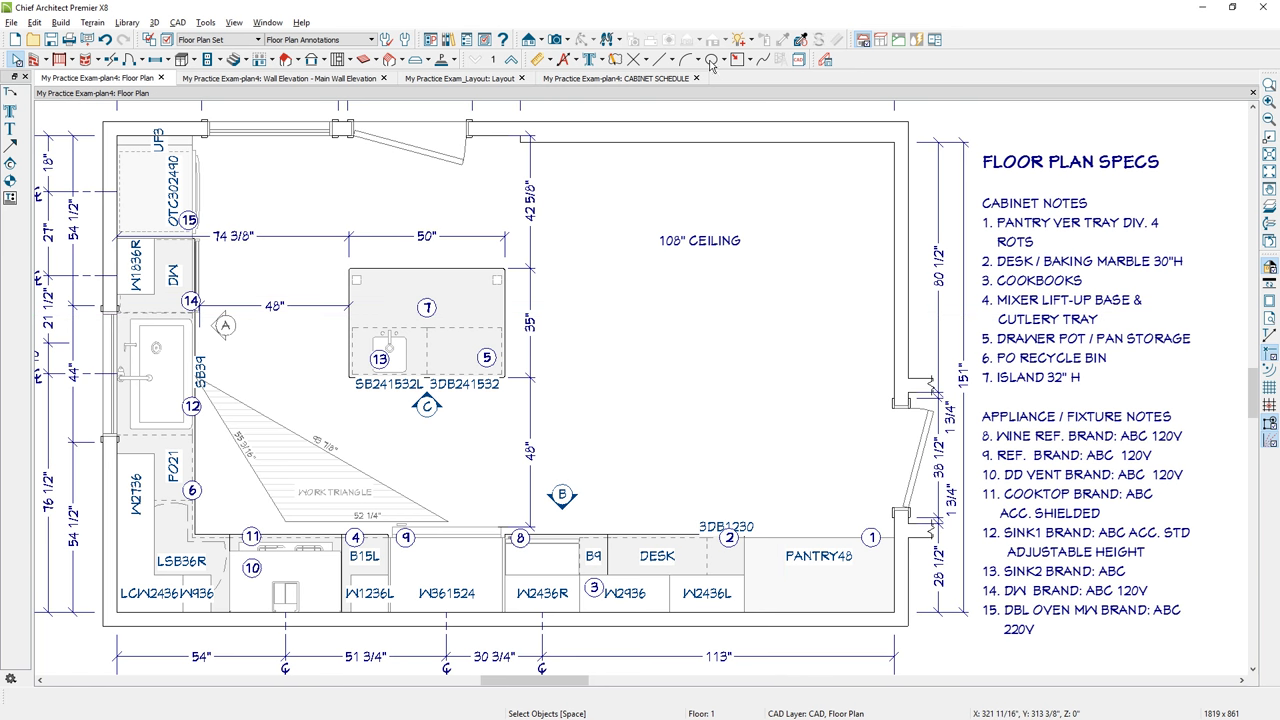
Sketch four parallel test lines and a short vertical joint beside the 108" CEILING label
left_click(671, 59)
left_click(689, 77)
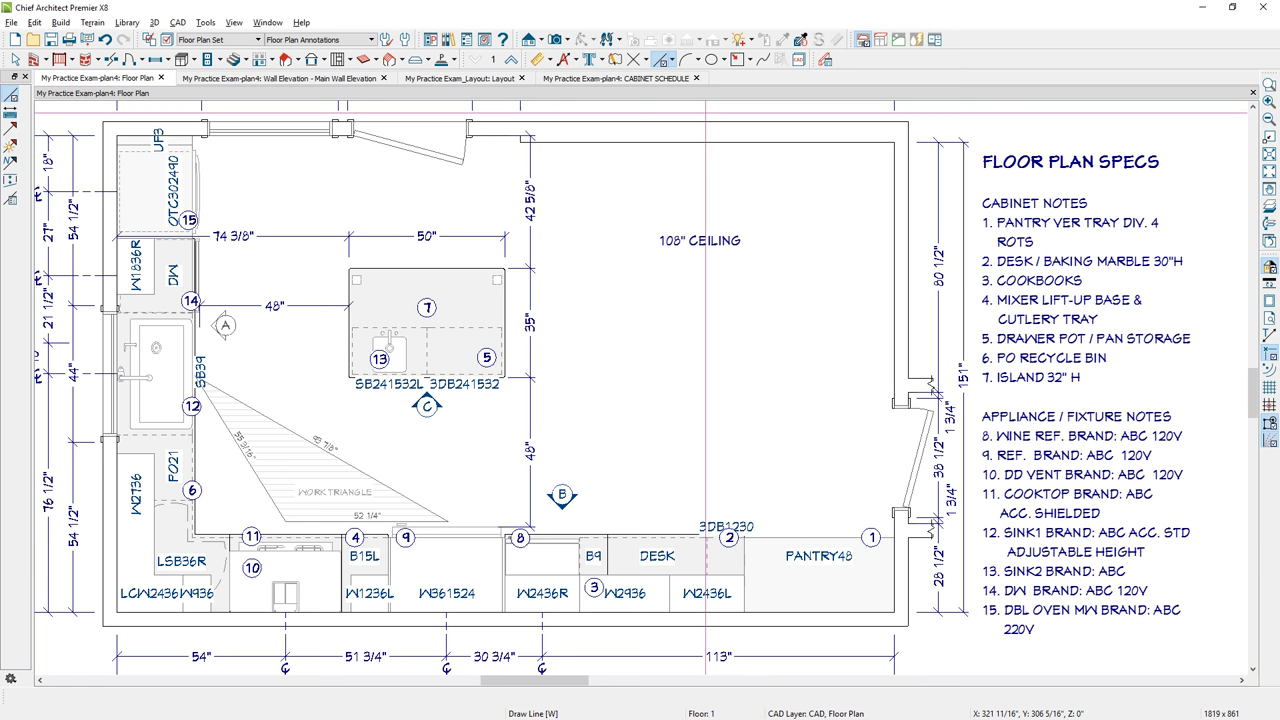
left_click_drag(797, 272, 812, 272)
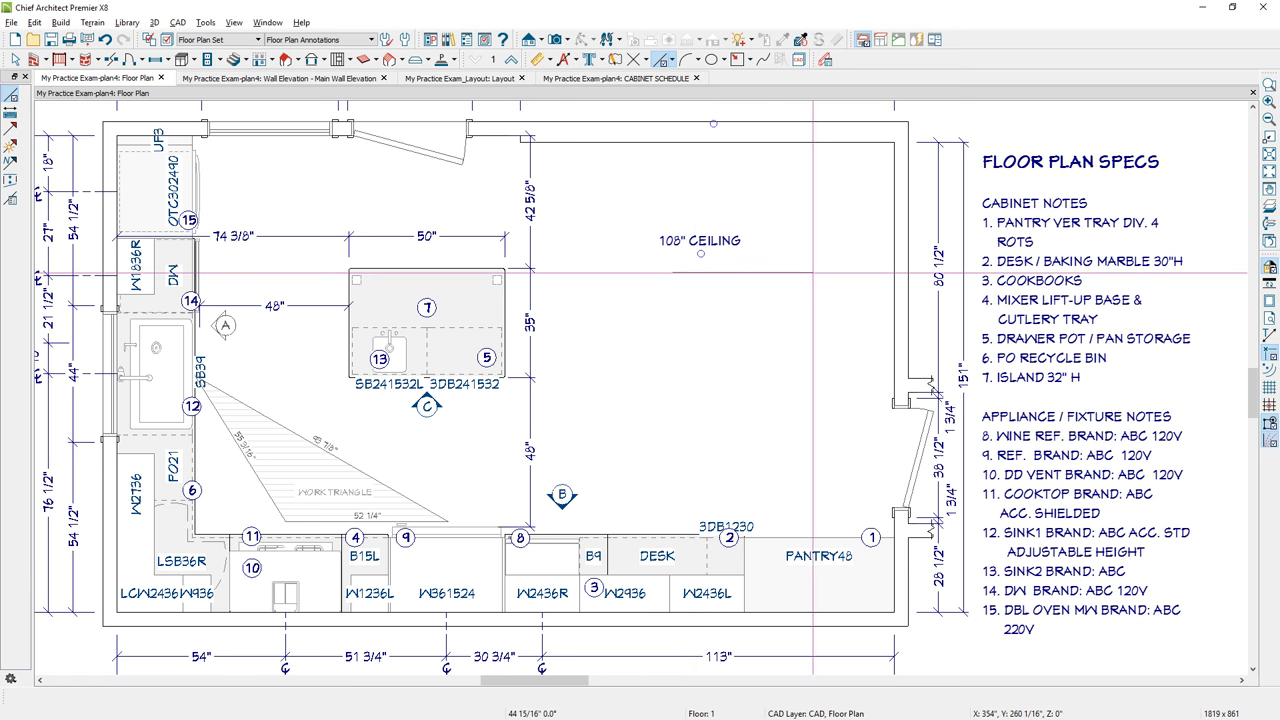
left_click_drag(672, 295, 812, 295)
left_click_drag(695, 317, 840, 317)
left_click_drag(743, 340, 860, 340)
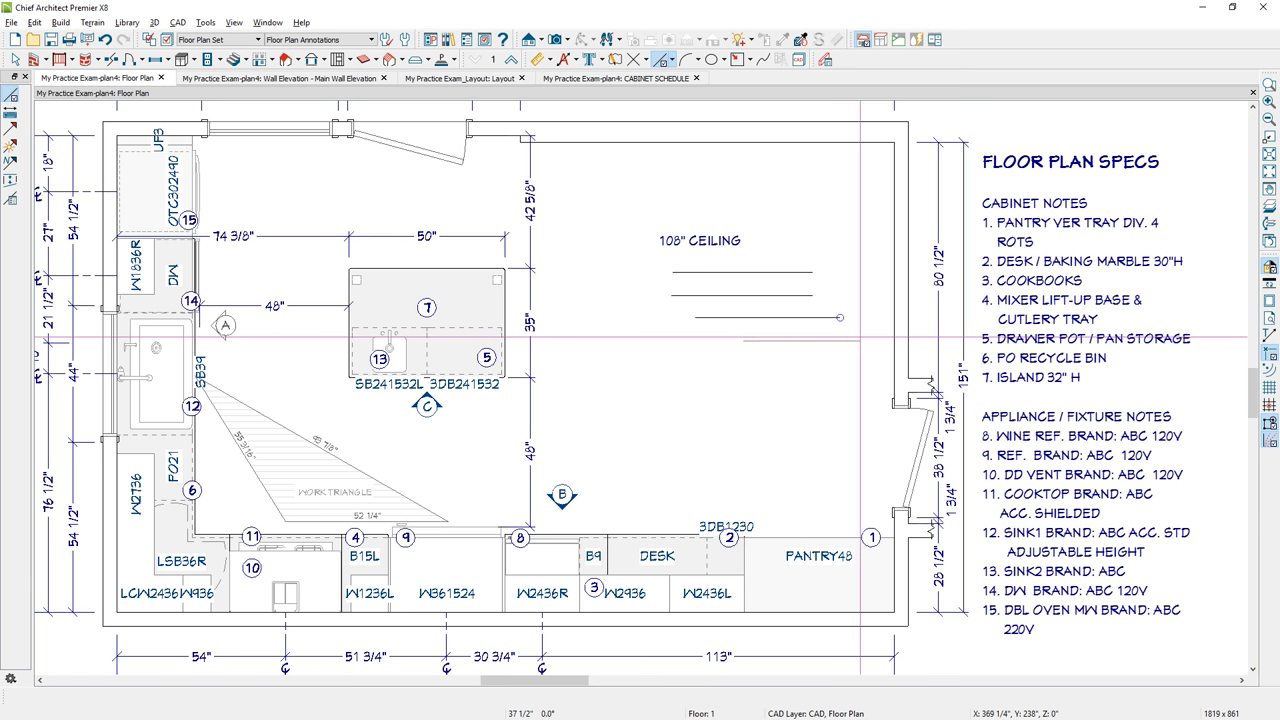
mouse_move(764, 340)
left_mouse_down()
mouse_move(764, 318)
mouse_move(722, 295)
mouse_move(769, 295)
left_mouse_up()
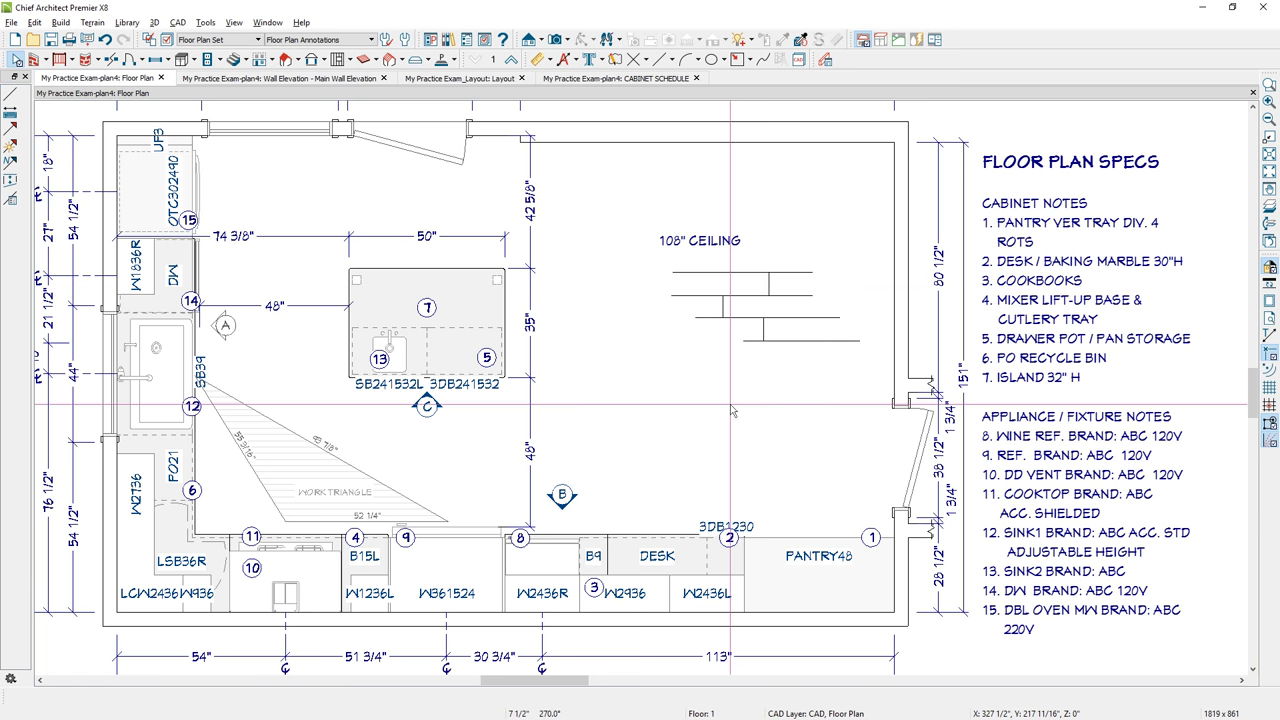
Clear the test lines and draw a rectangle below the 108" CEILING label
key("Escape")
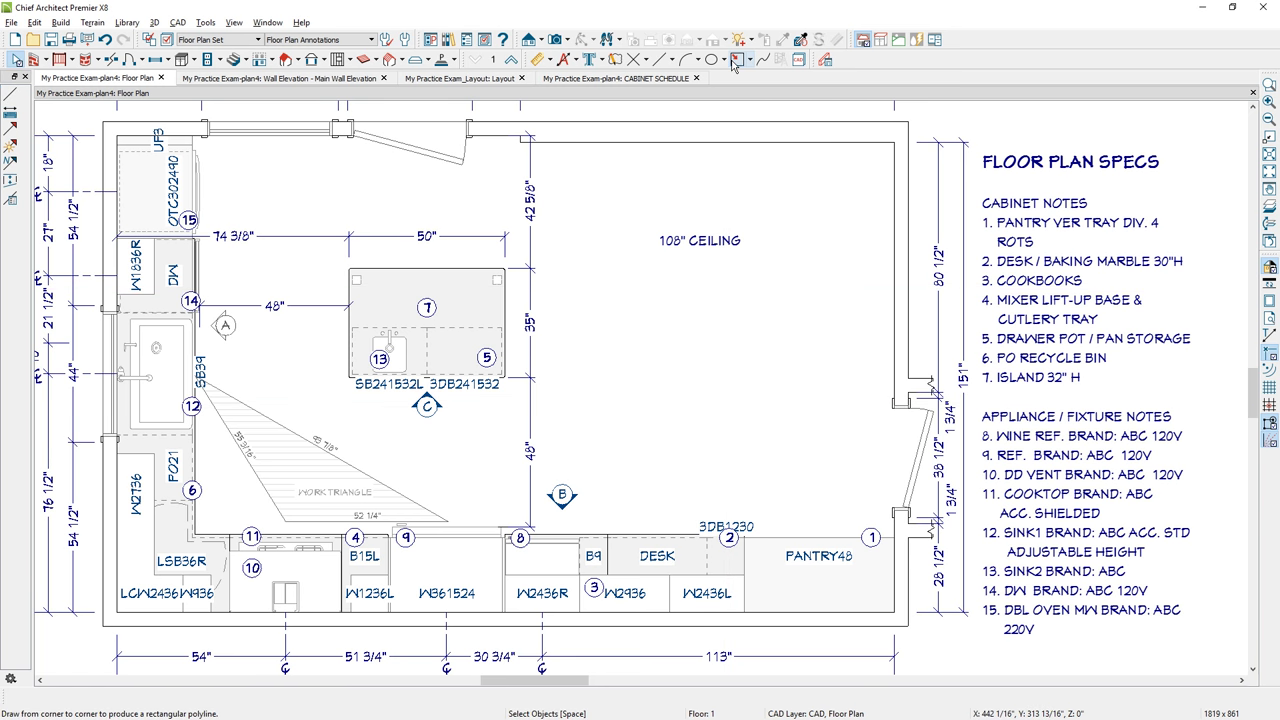
left_click(735, 62)
left_click_drag(656, 253, 833, 352)
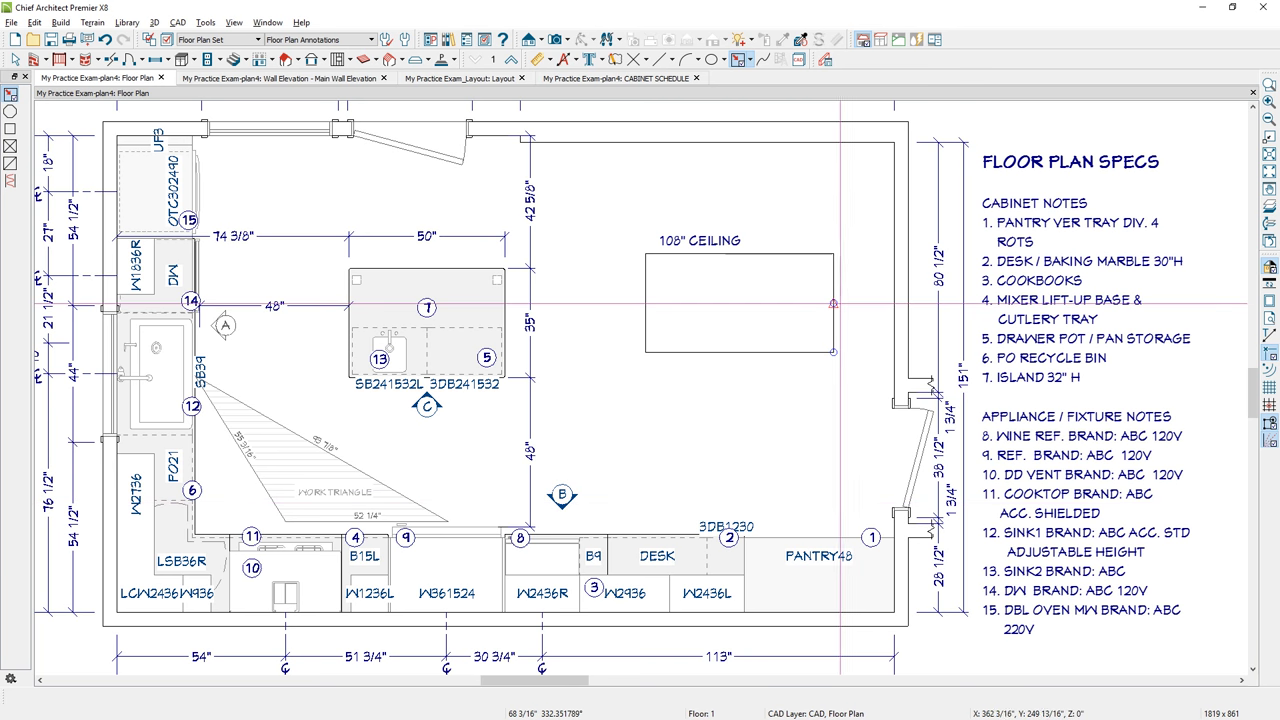
Give the rectangle a custom 87-FLR_Wood_3 fill pattern from ChiefFloor.pat
left_click(835, 308)
double_click(838, 312)
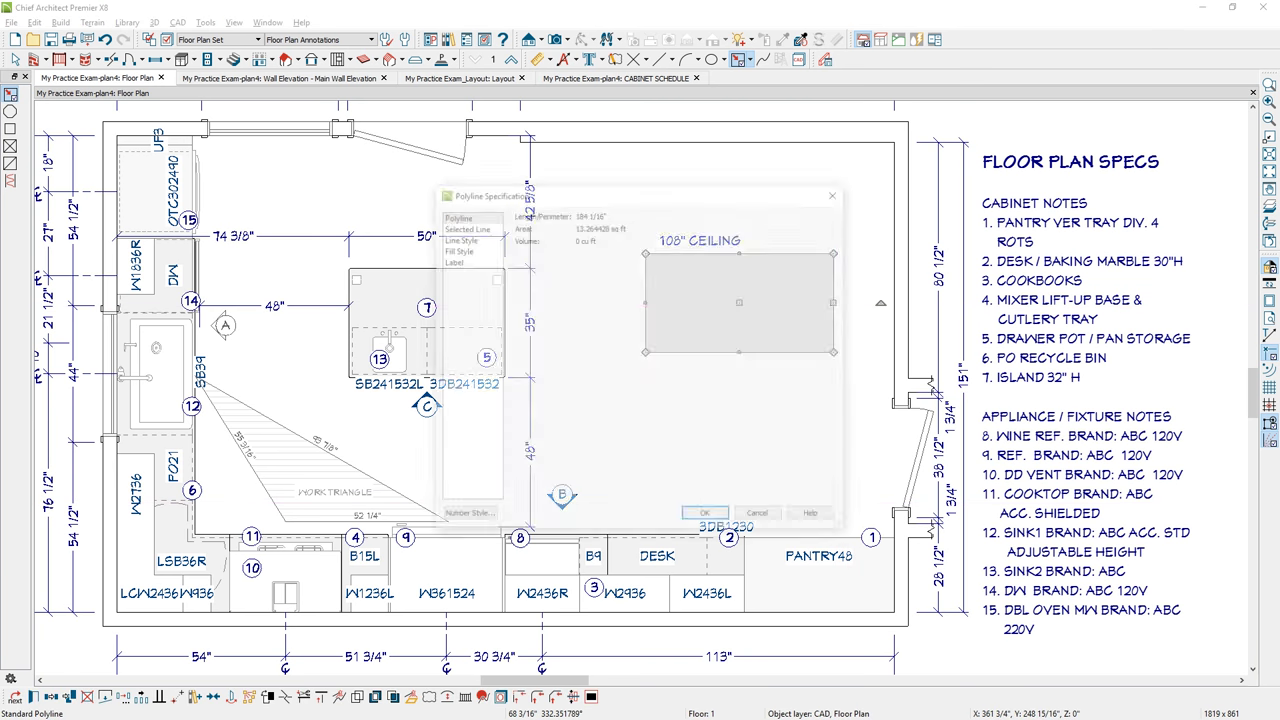
left_click(456, 249)
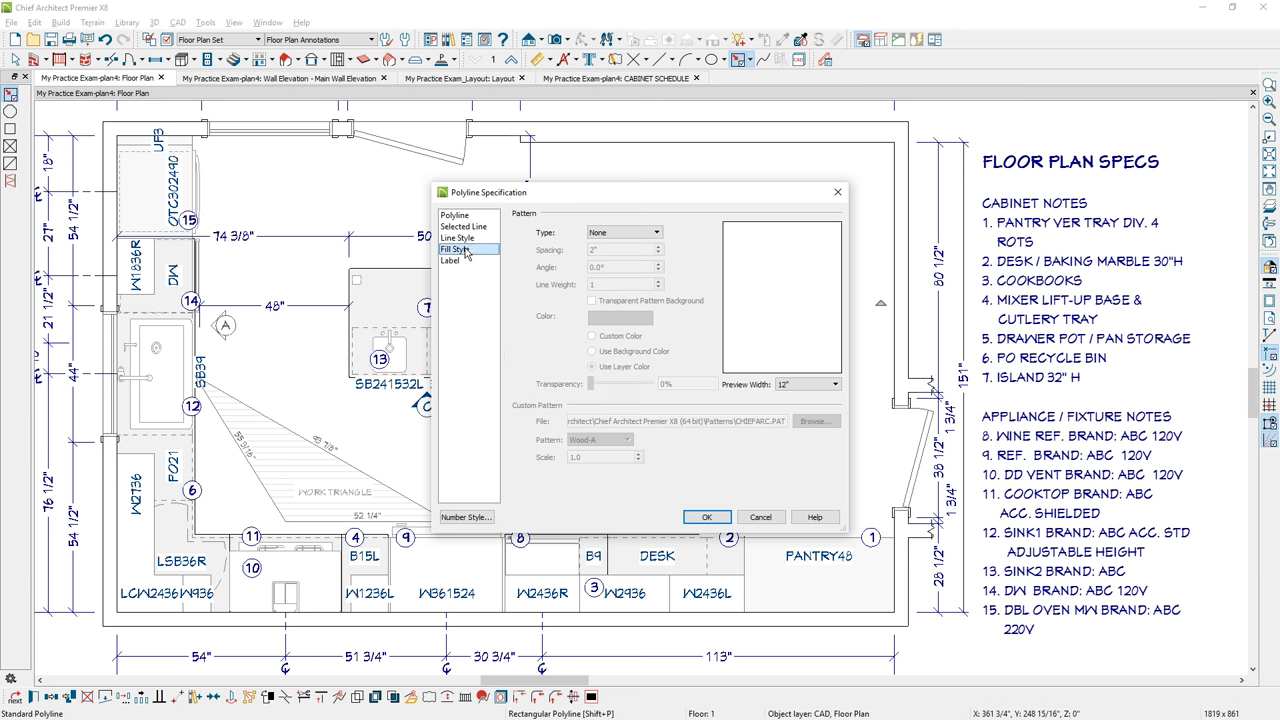
left_click(650, 233)
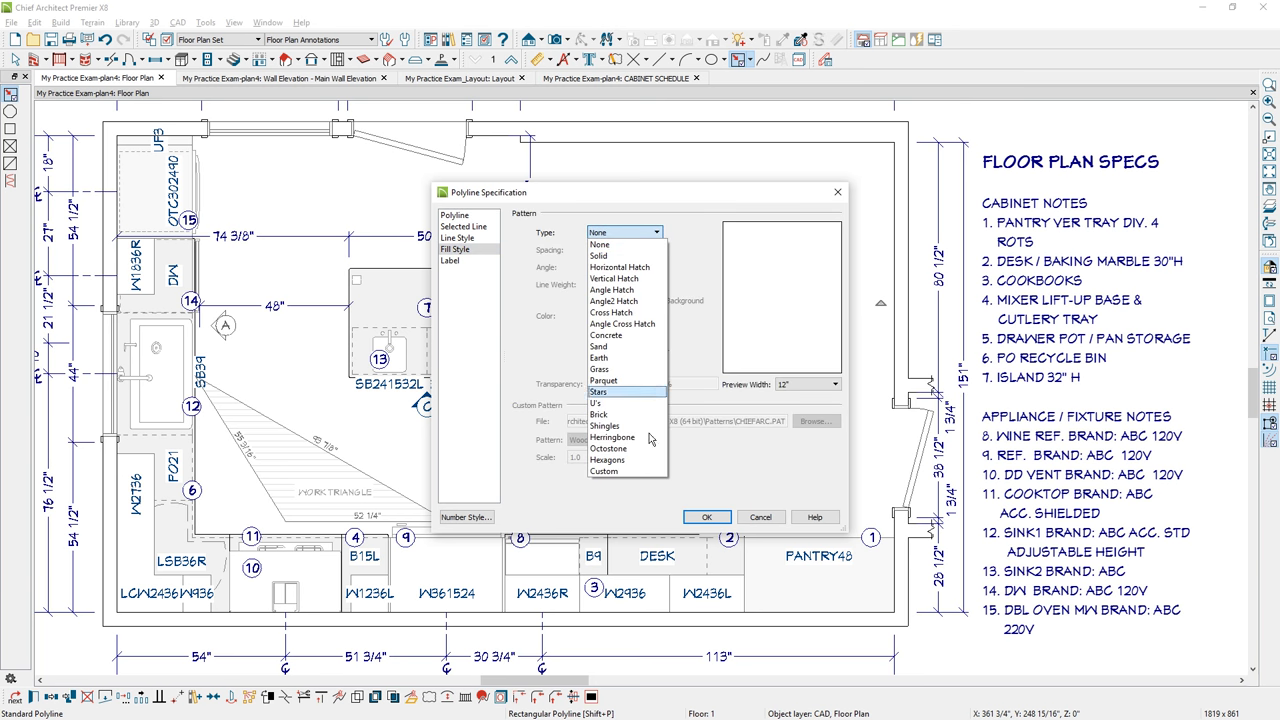
left_click(640, 476)
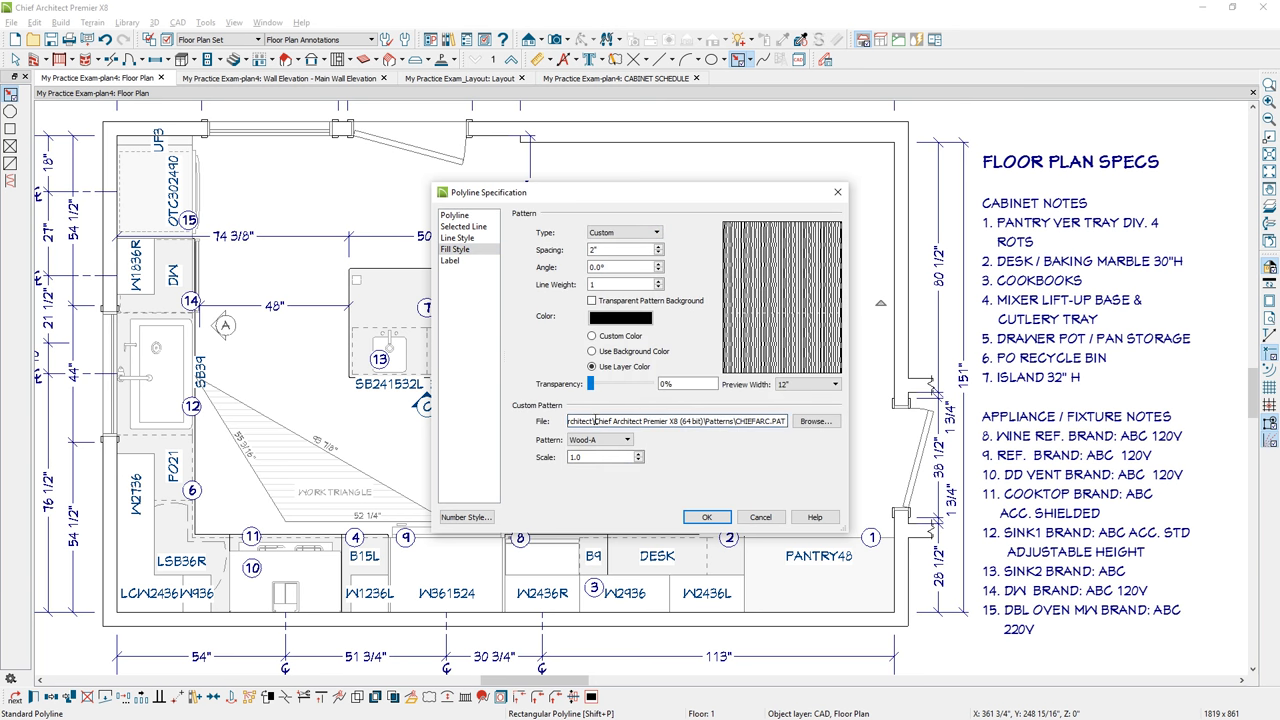
left_click(814, 421)
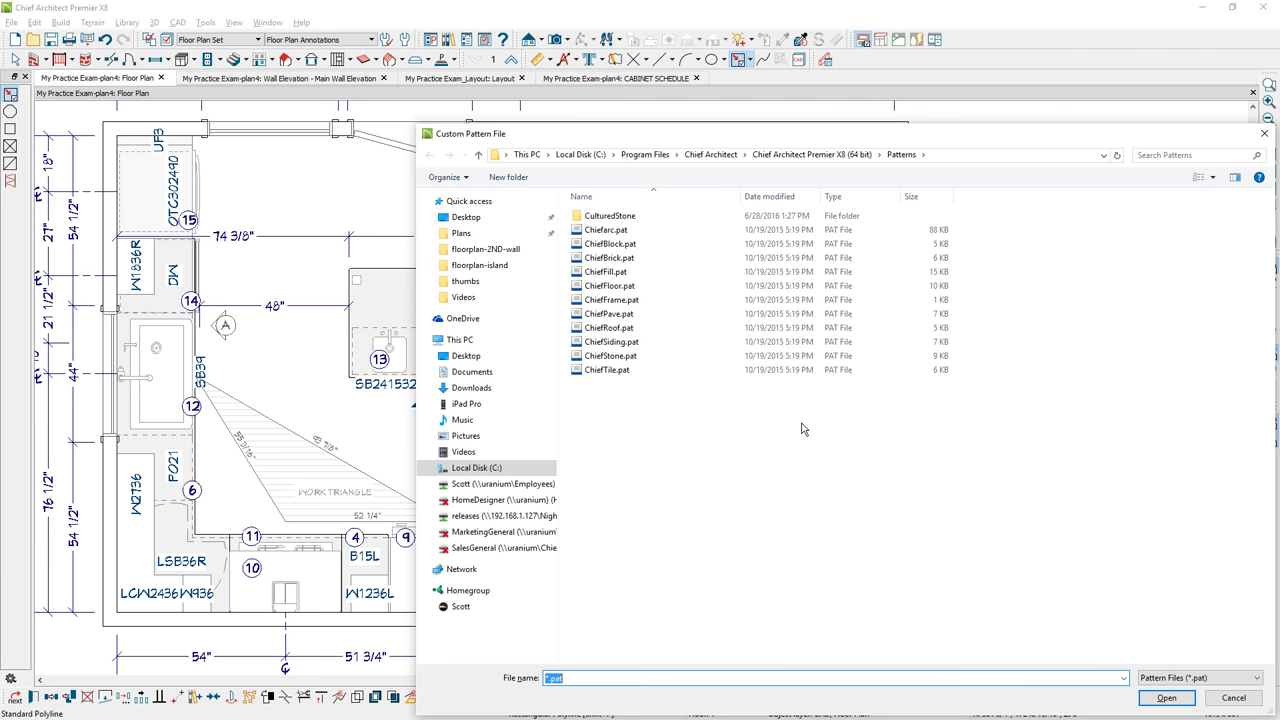
left_click(627, 289)
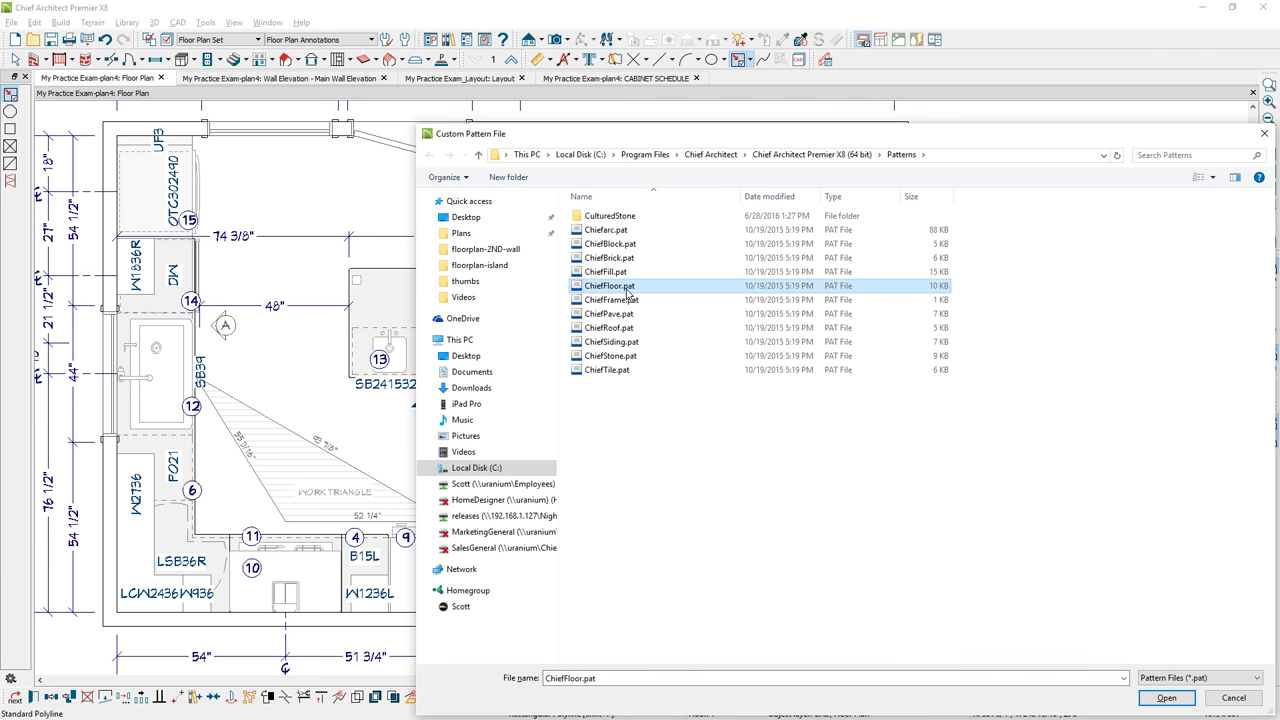
left_click(1152, 697)
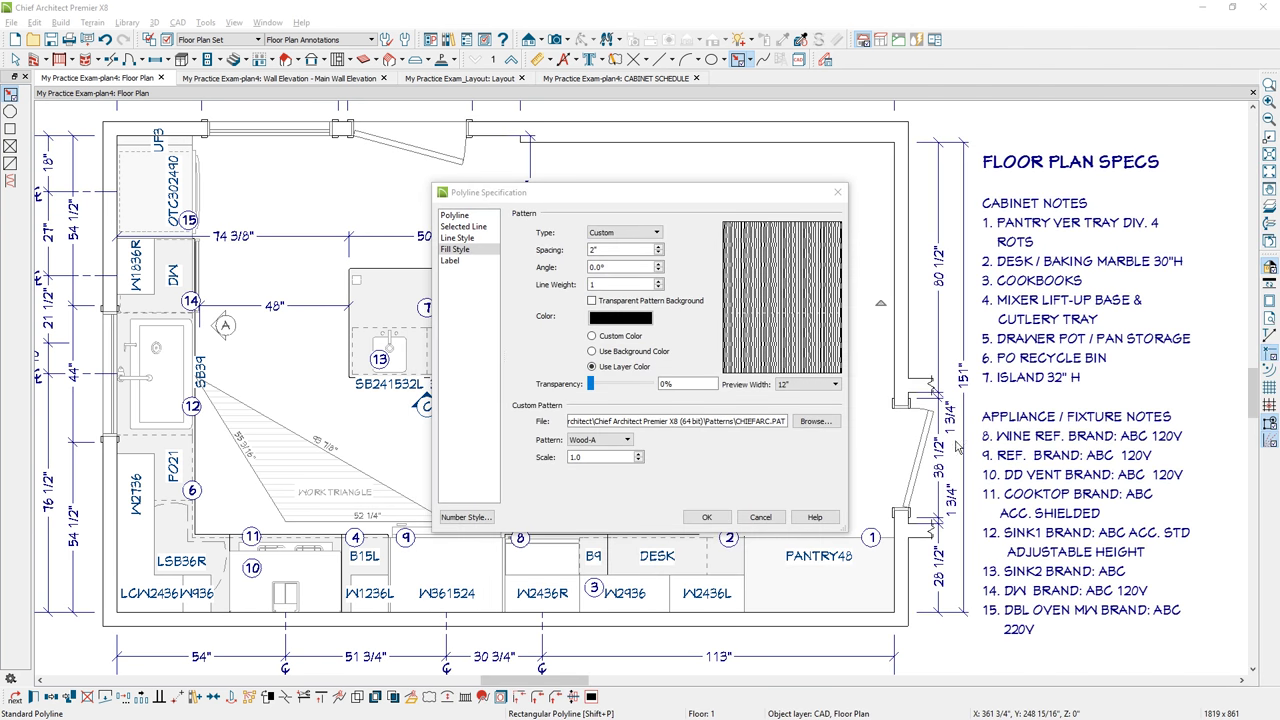
left_click(629, 442)
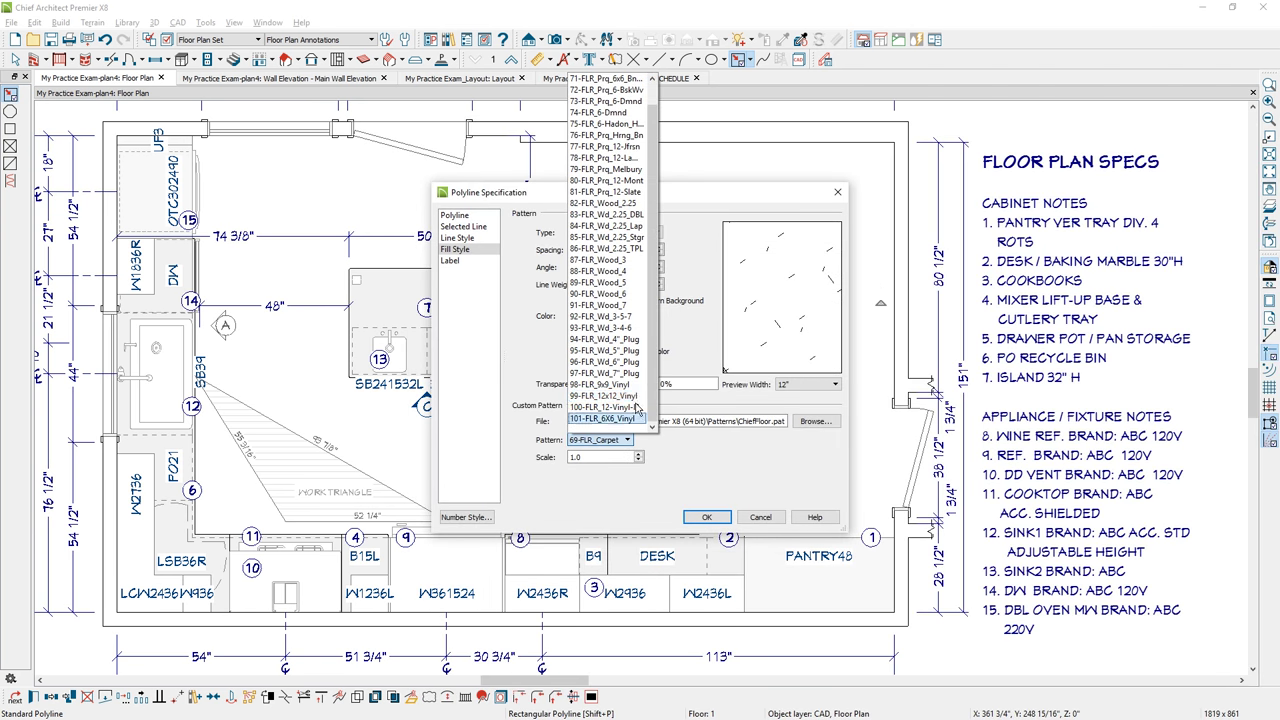
left_click(620, 262)
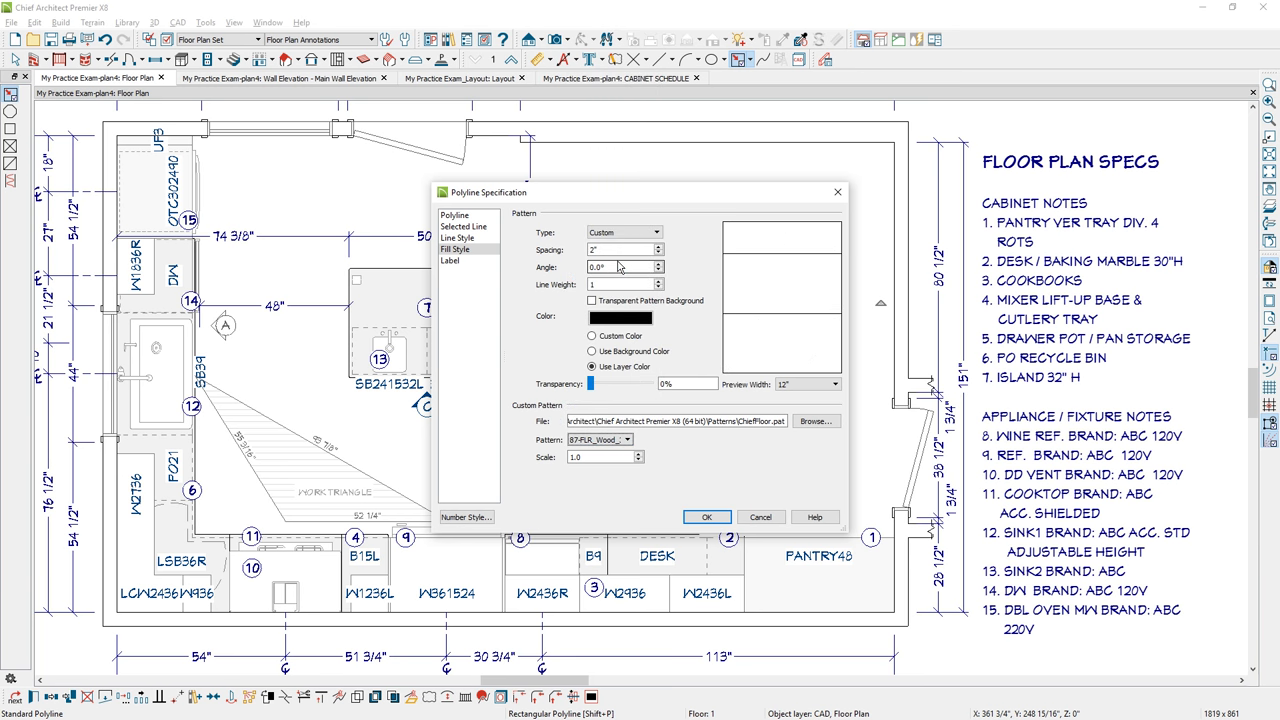
Set the pattern spacing to 1 1/2" and its colour to grey
double_click(600, 250)
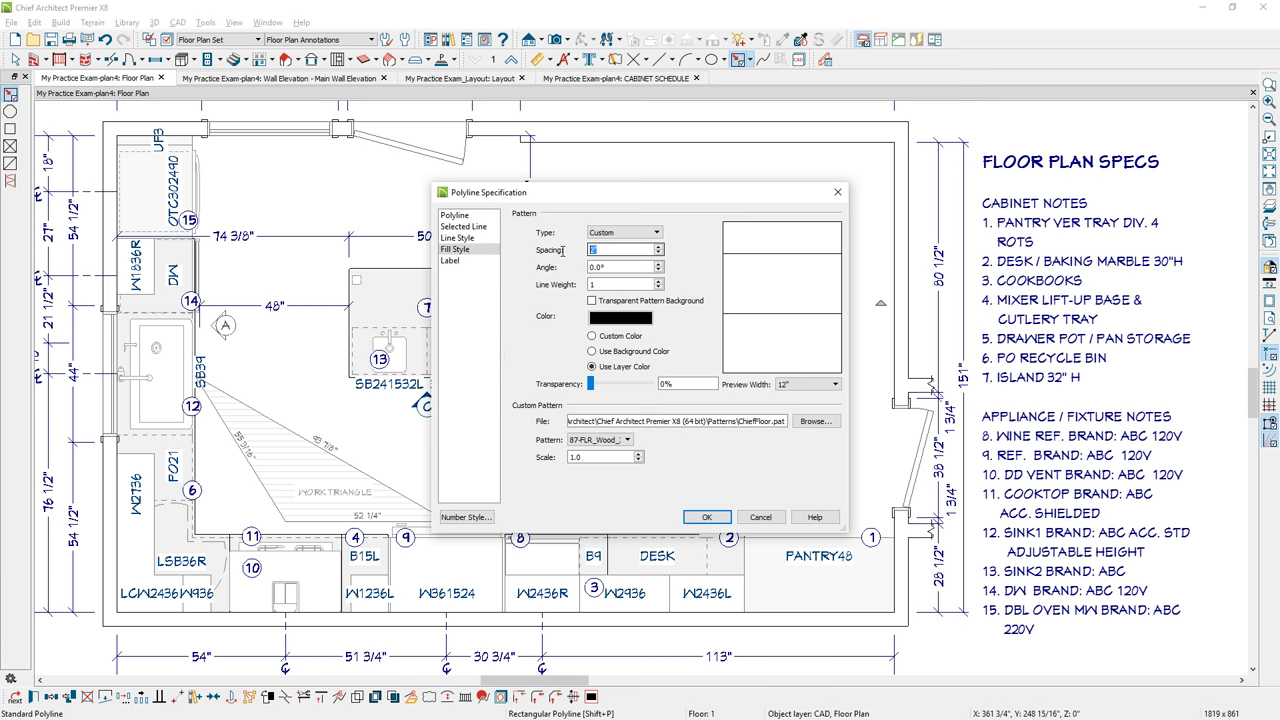
type("1 1/2")
key("Tab")
key("Tab")
key("Tab")
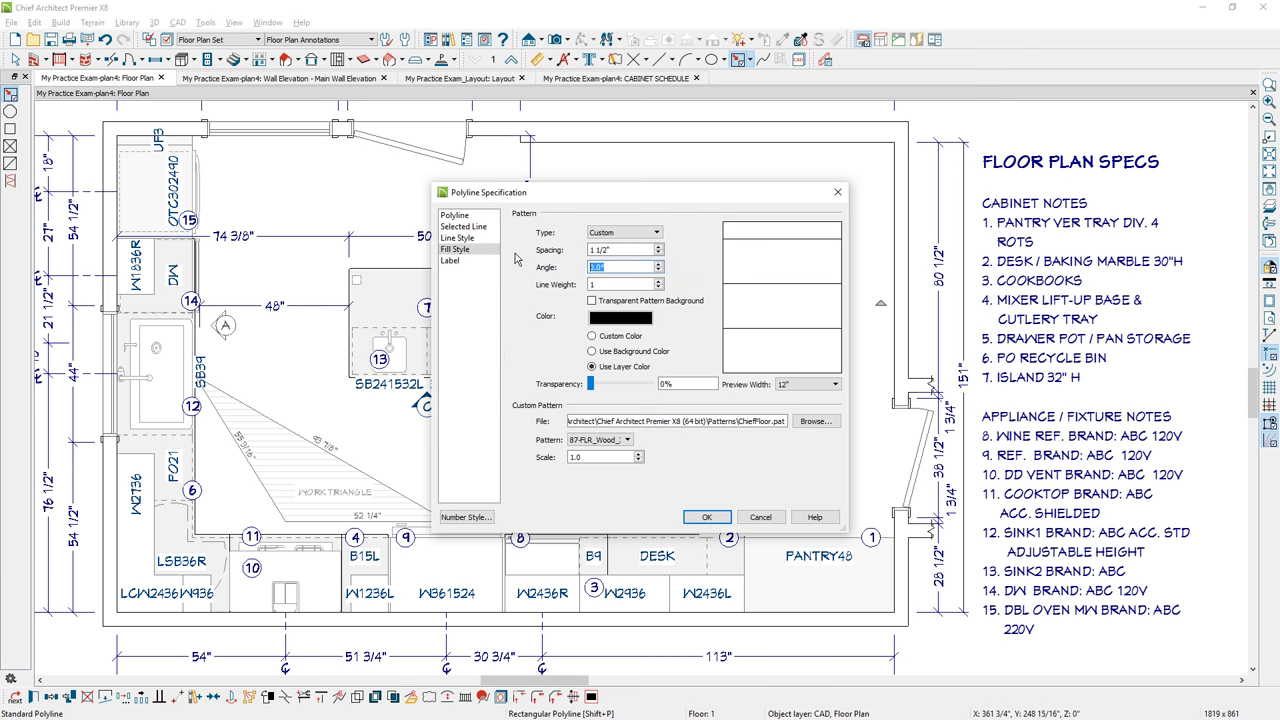
left_click(622, 318)
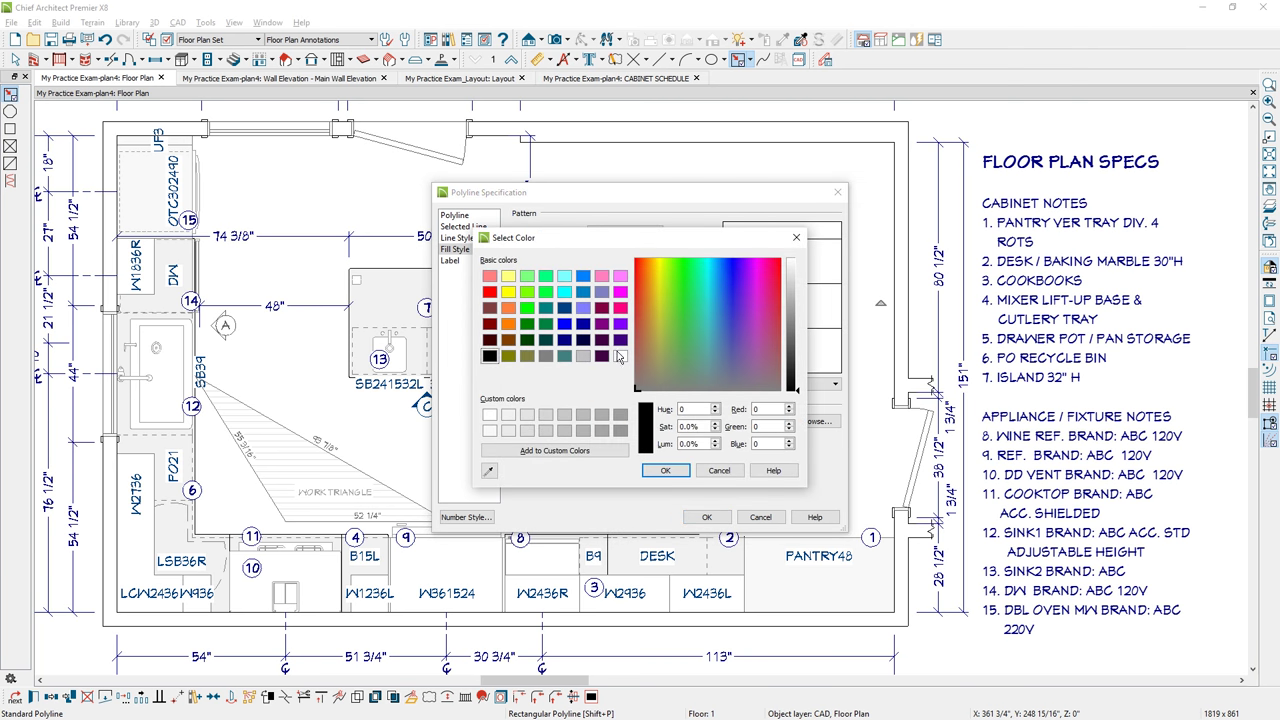
left_click(583, 356)
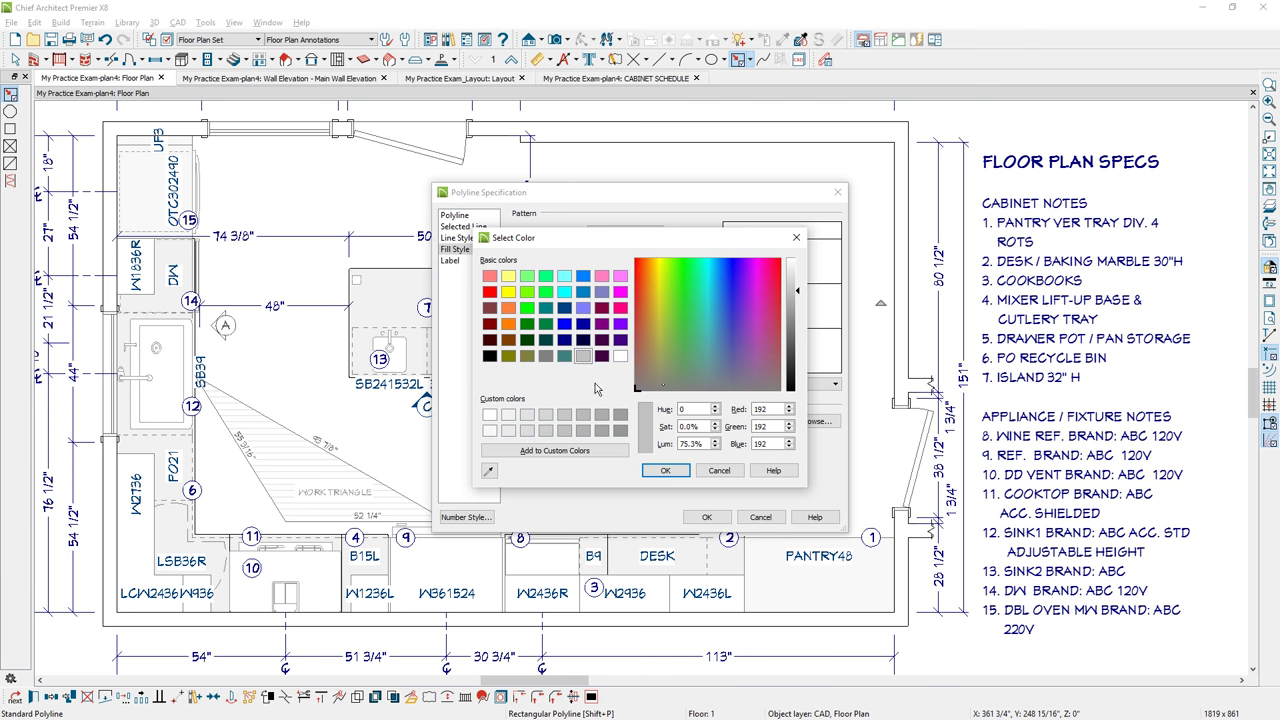
left_click(667, 471)
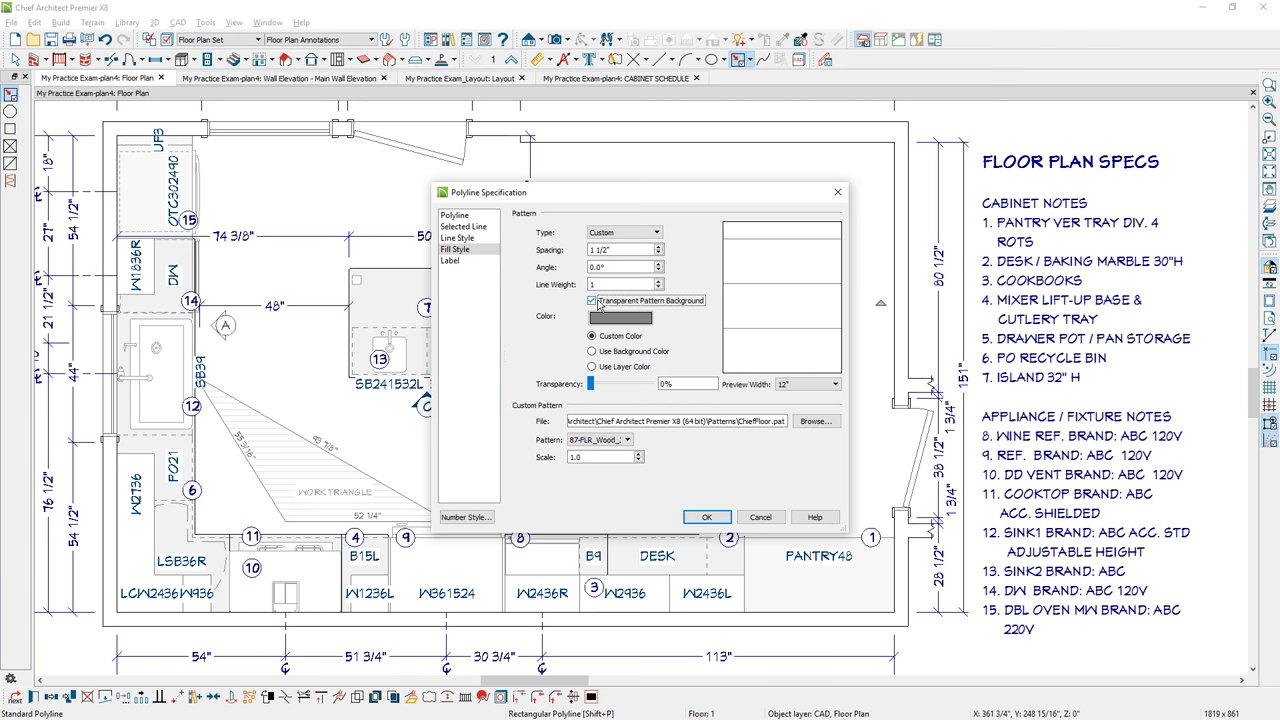
Give the rectangle's outline its own colour and a chosen line style
left_click(479, 239)
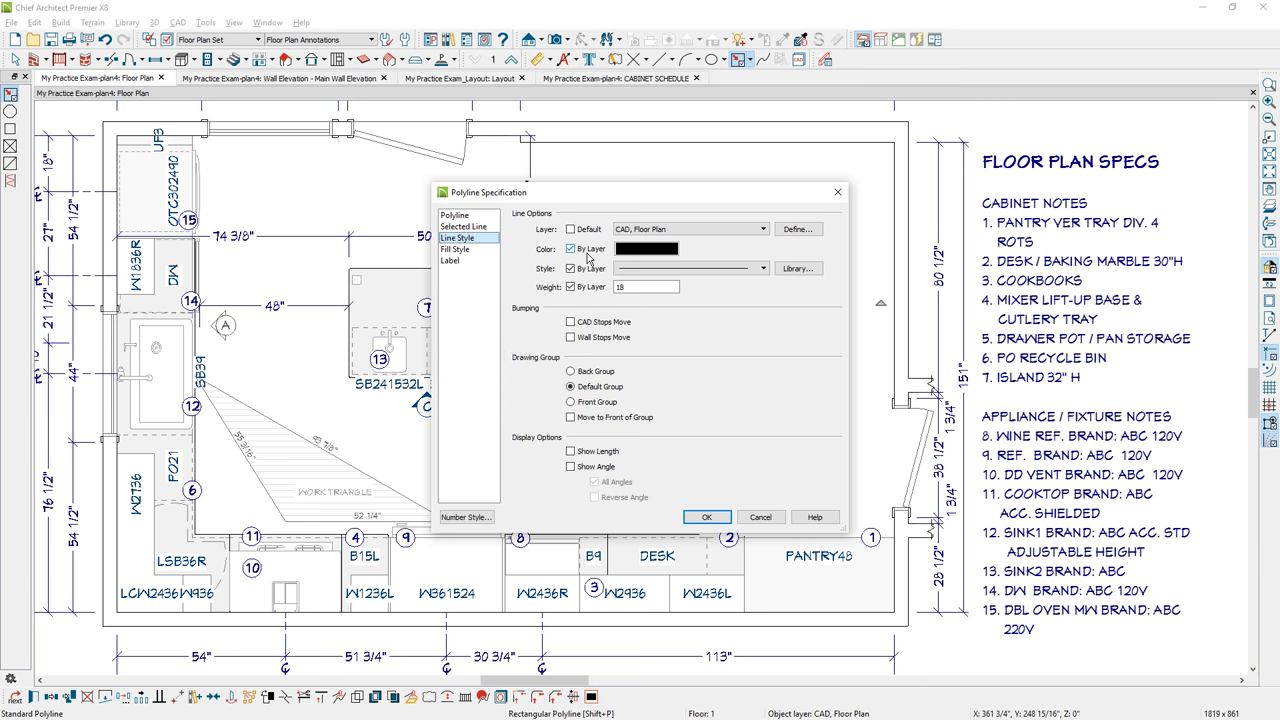
left_click(571, 249)
left_click(764, 269)
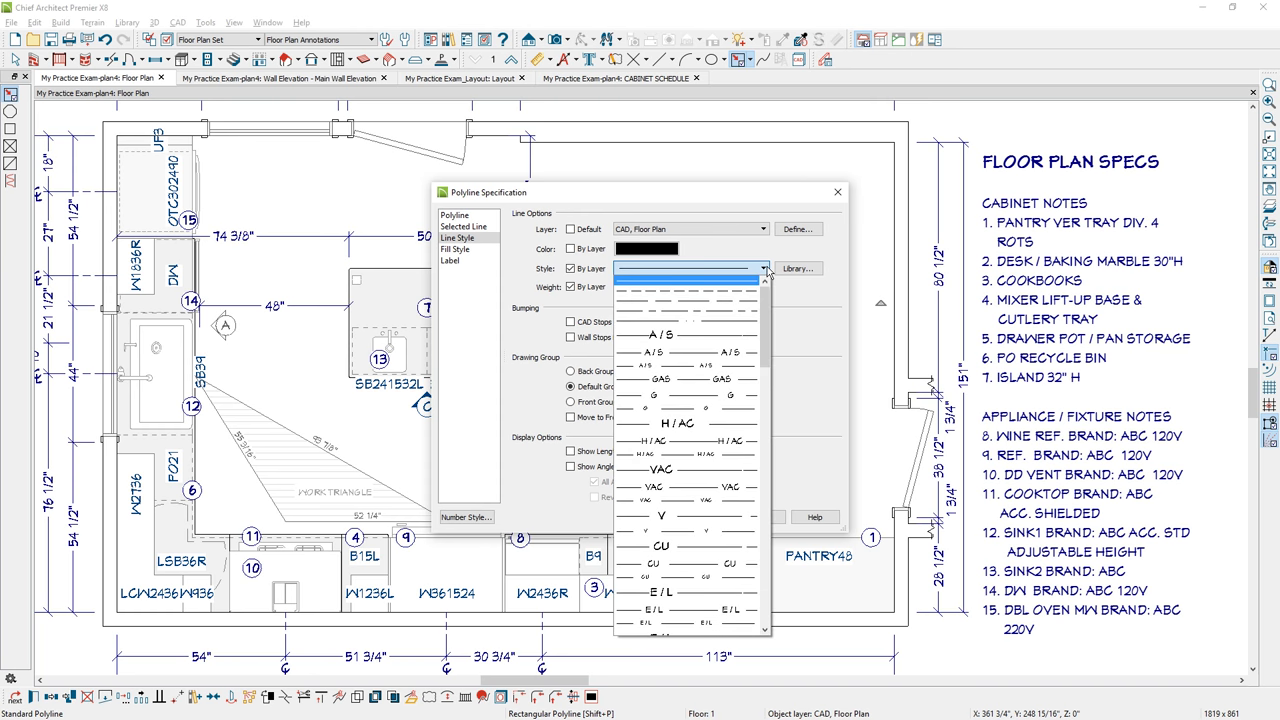
left_click_drag(766, 298, 772, 500)
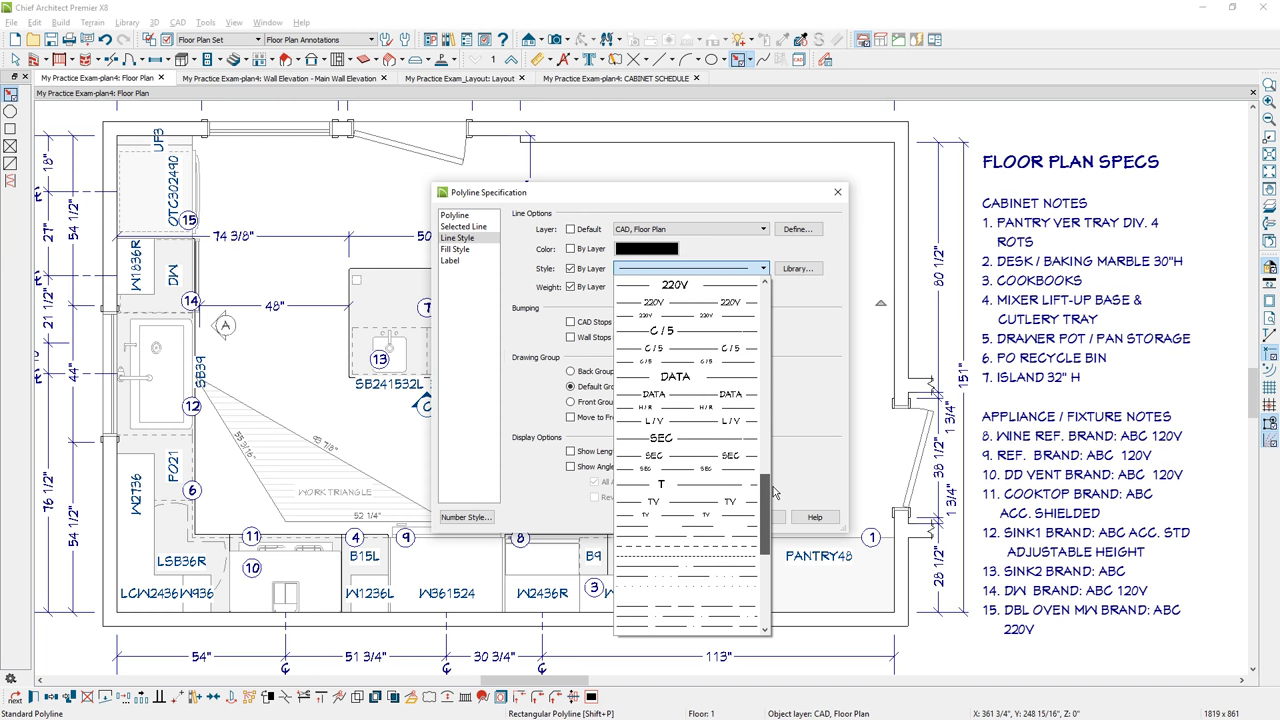
left_click(696, 597)
Apply the fill settings and pull the wood floor area's top-right corner inward
left_click(719, 517)
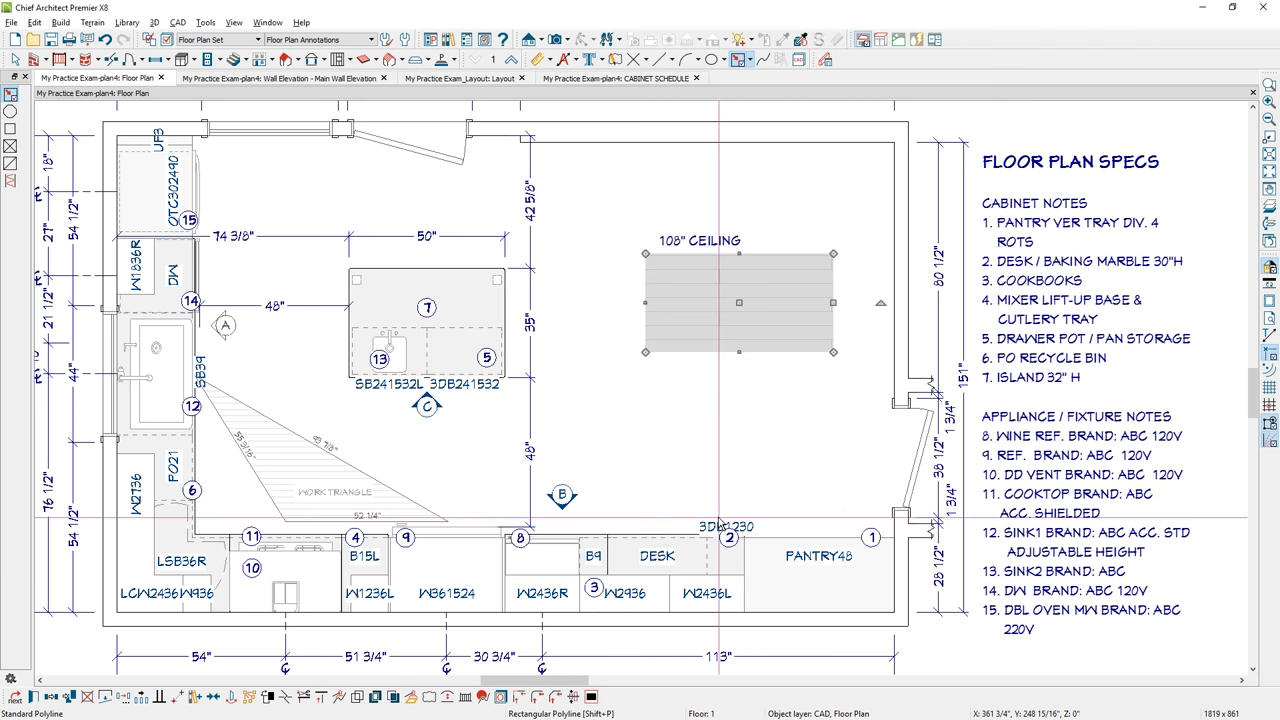
left_click(694, 333)
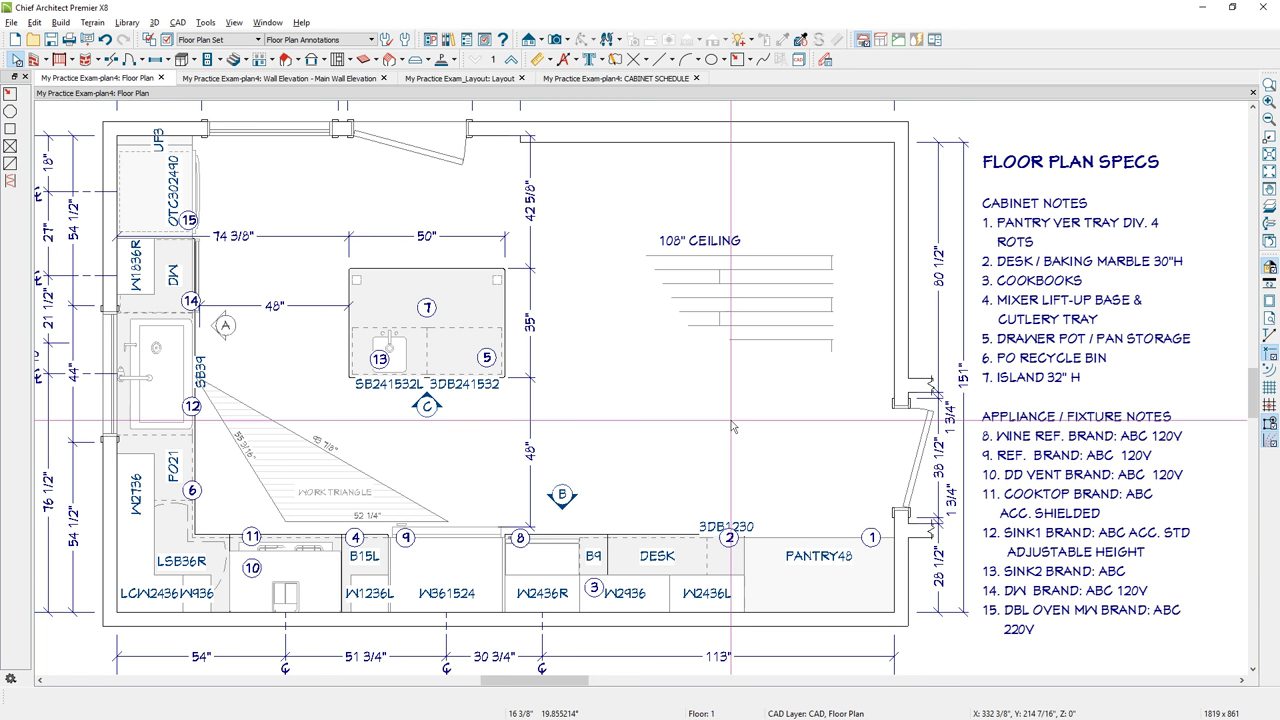
left_click_drag(832, 255, 826, 262)
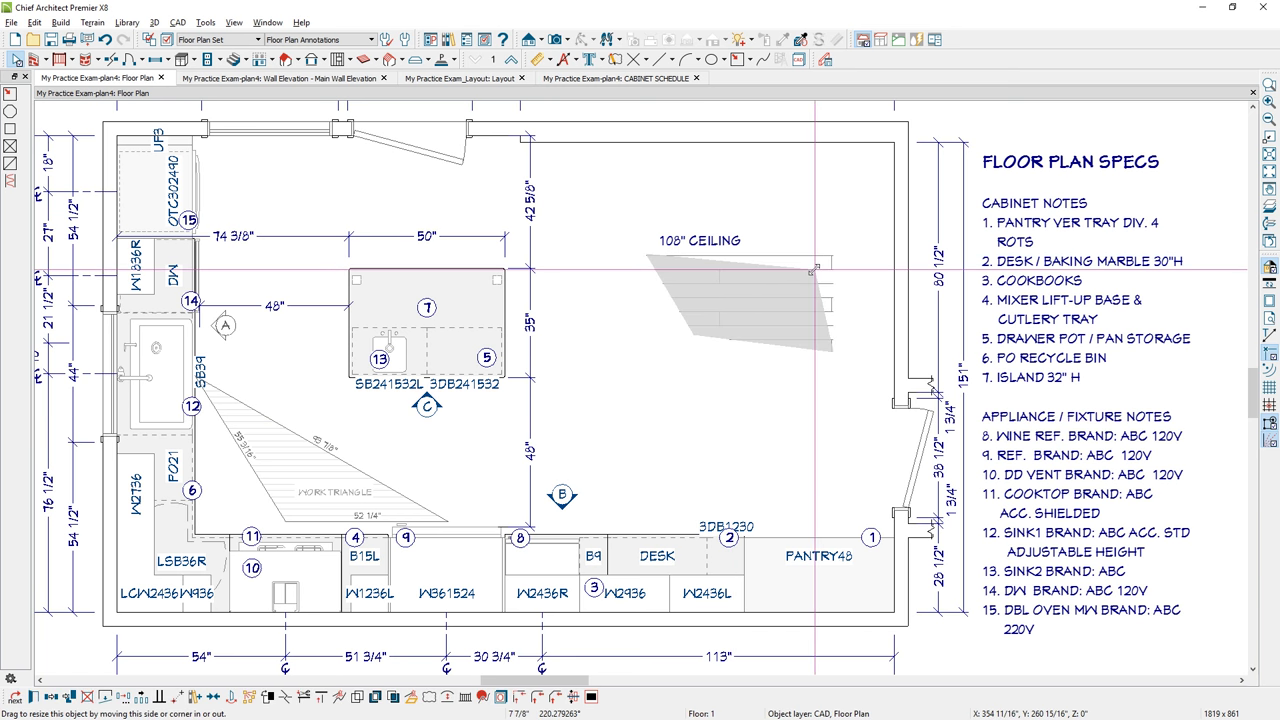
key("Delete")
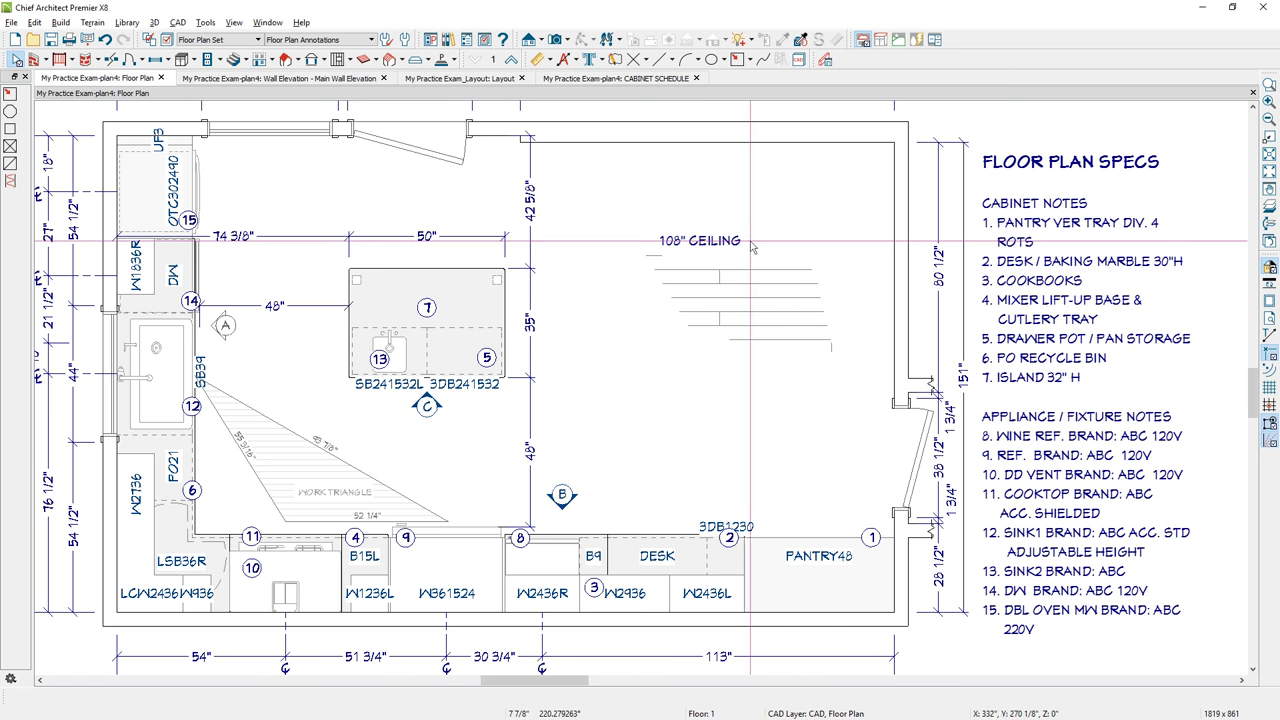
Move the 108" CEILING label slightly right and down over the wood floor area
left_click(705, 245)
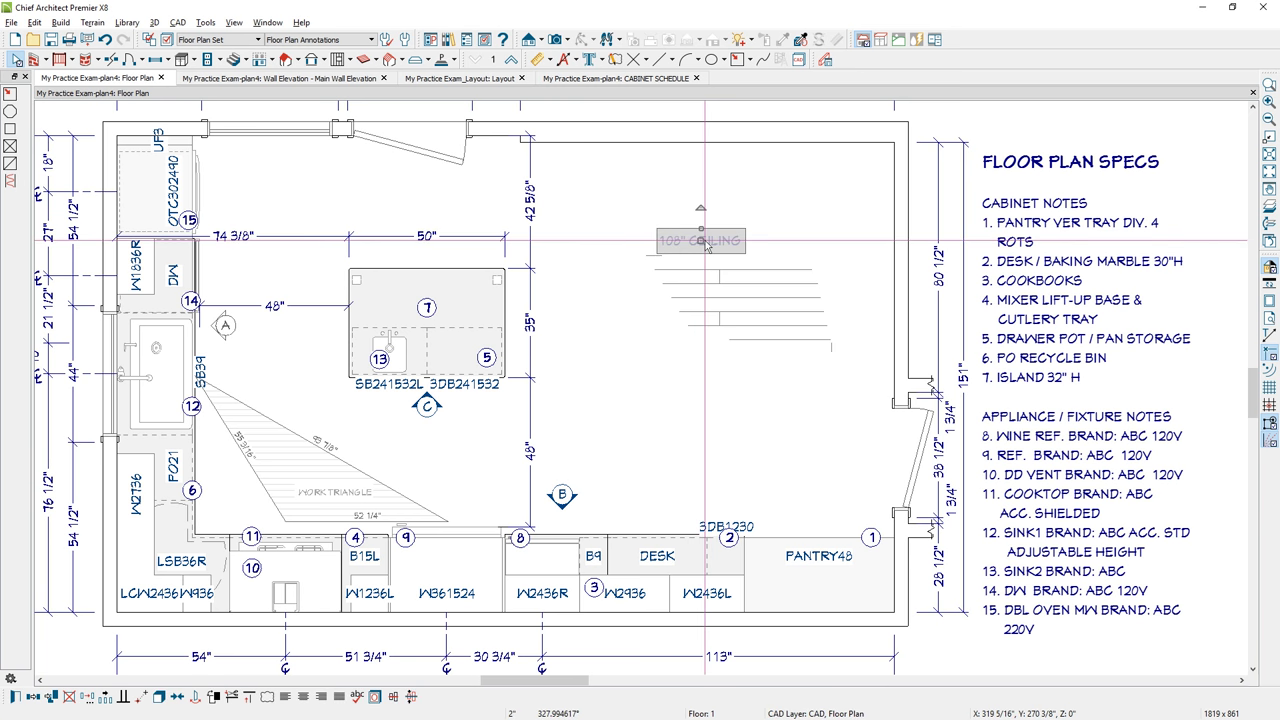
left_click_drag(703, 242, 734, 251)
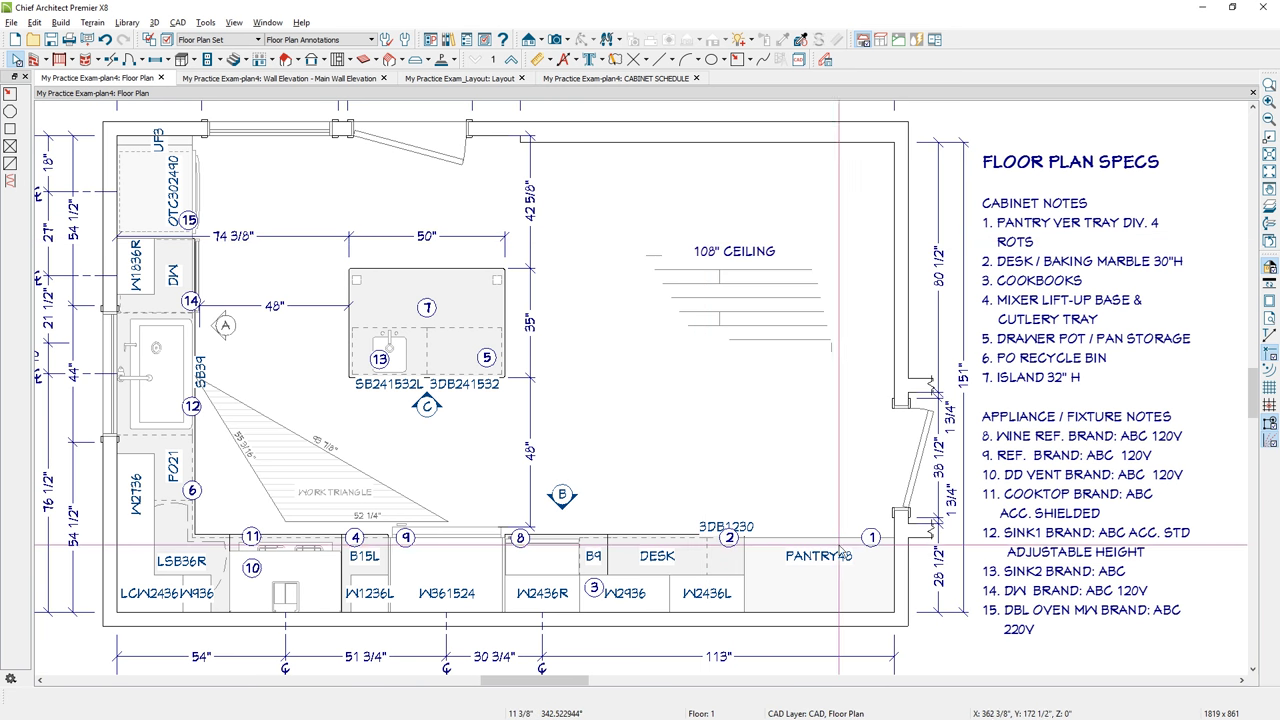
key("Escape")
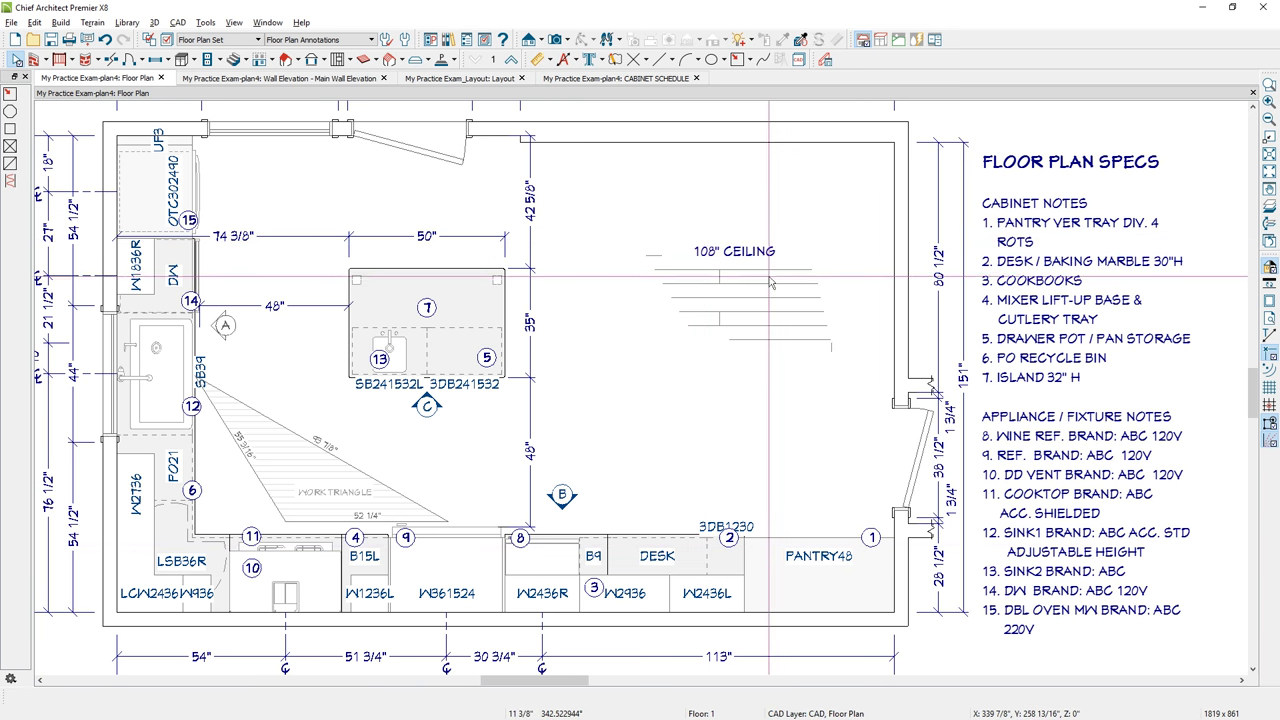
left_click(665, 270)
key("Escape")
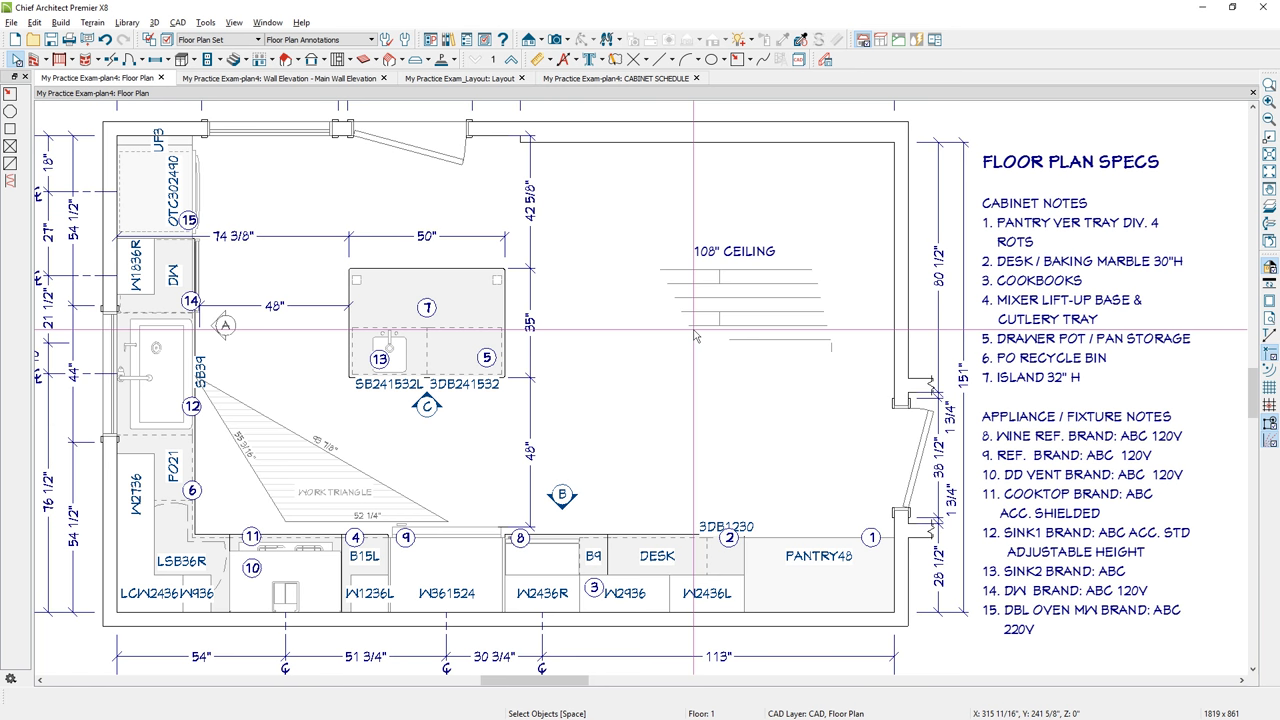
Move the 108" CEILING label and its lines lower in the room
left_click(736, 277)
left_click_drag(736, 277, 750, 460)
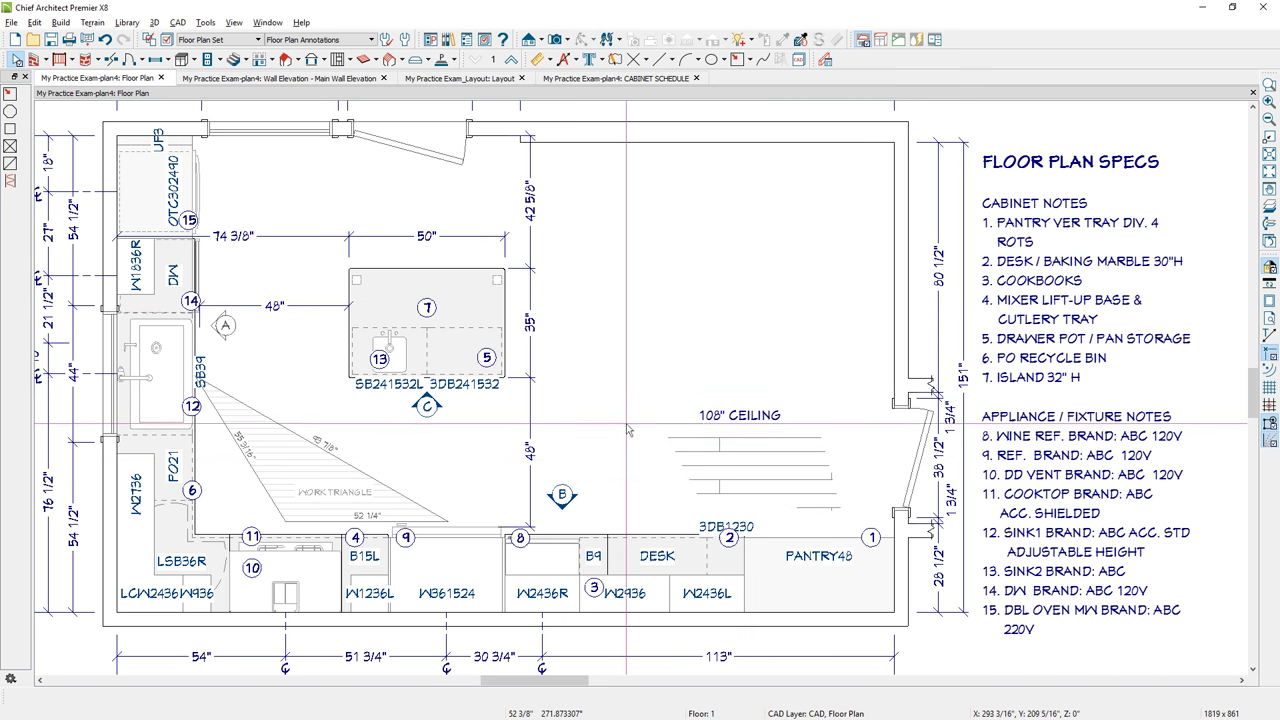
left_click(624, 452)
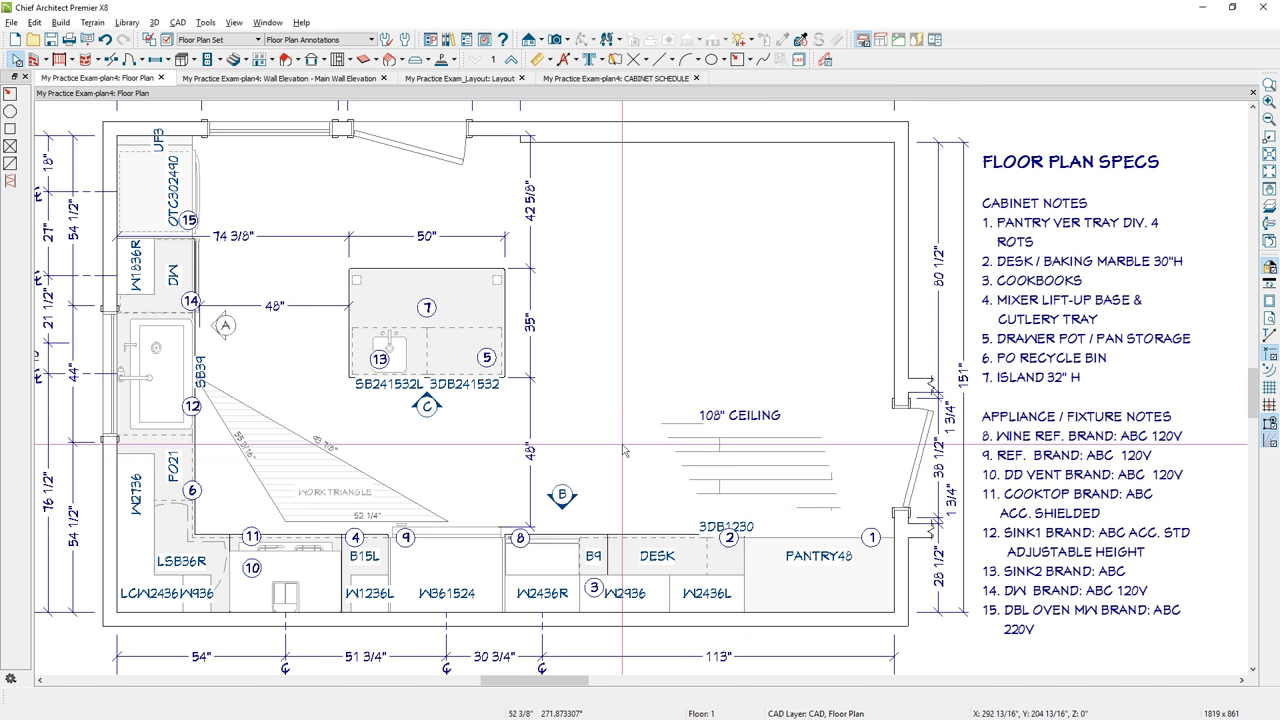
Confirm the room's Finished Ceiling is 108" in Room Specification, closing without changes
double_click(613, 368)
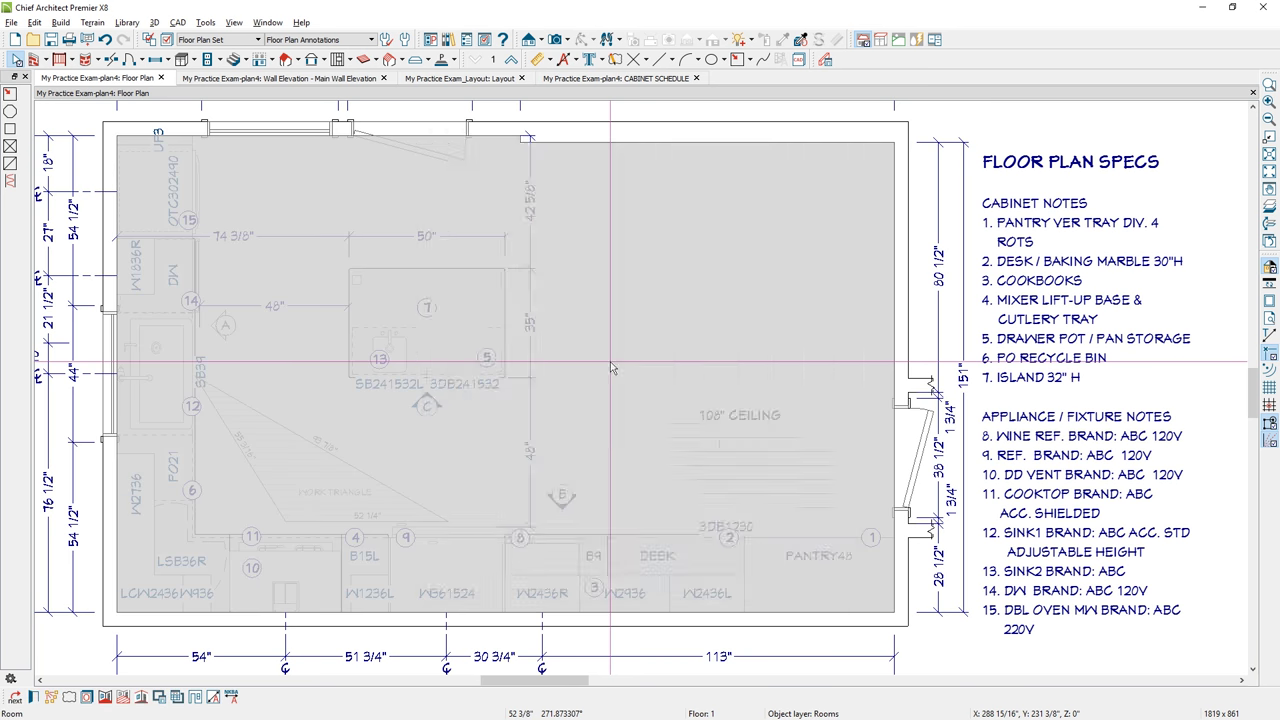
left_click(446, 164)
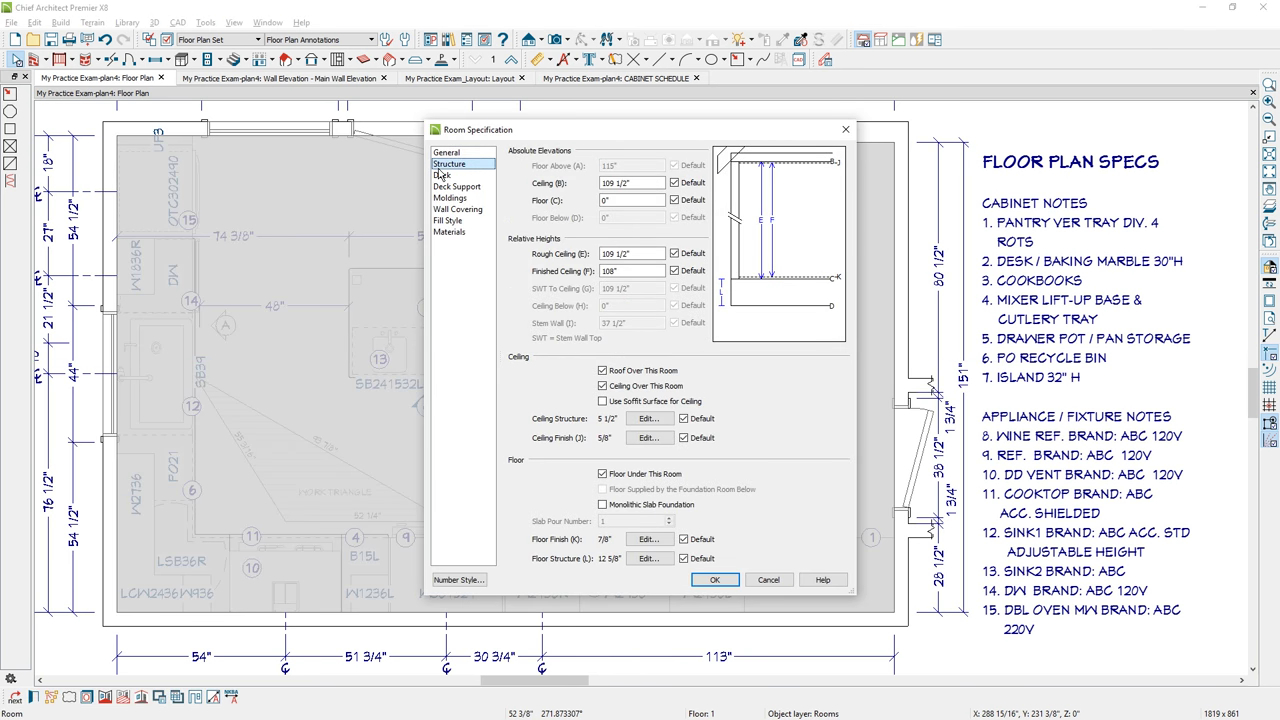
double_click(617, 272)
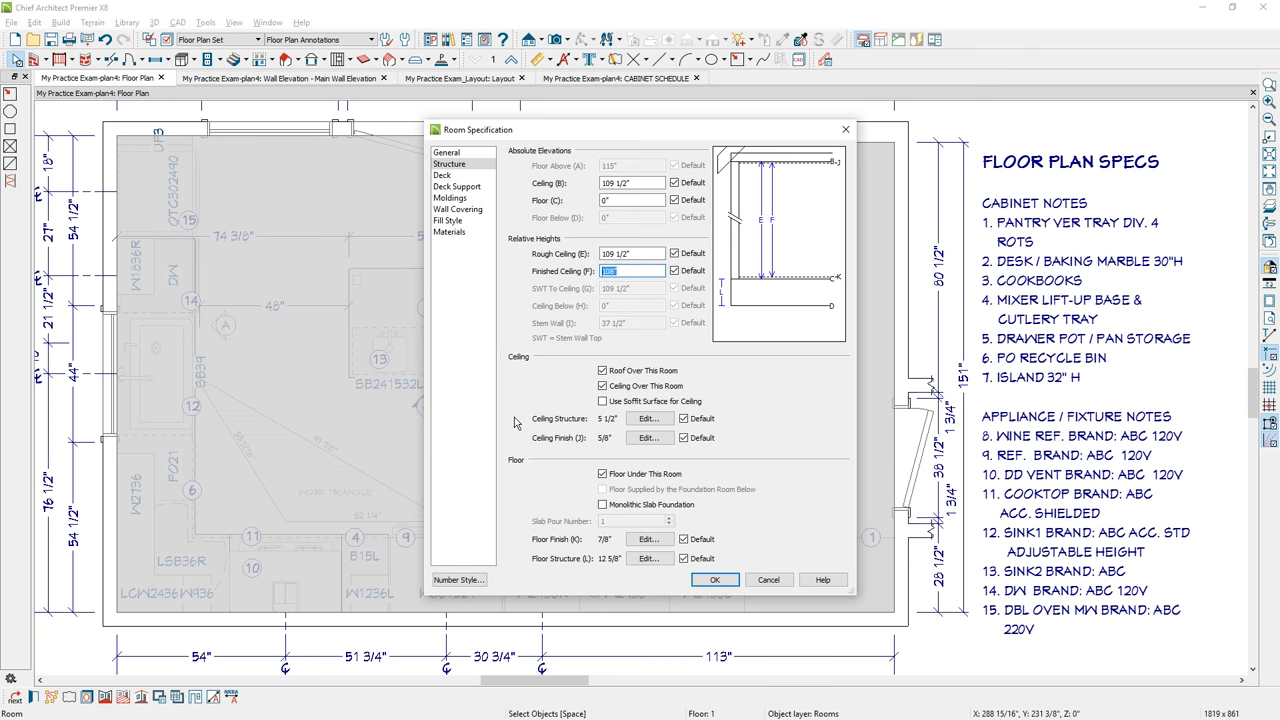
left_click(768, 582)
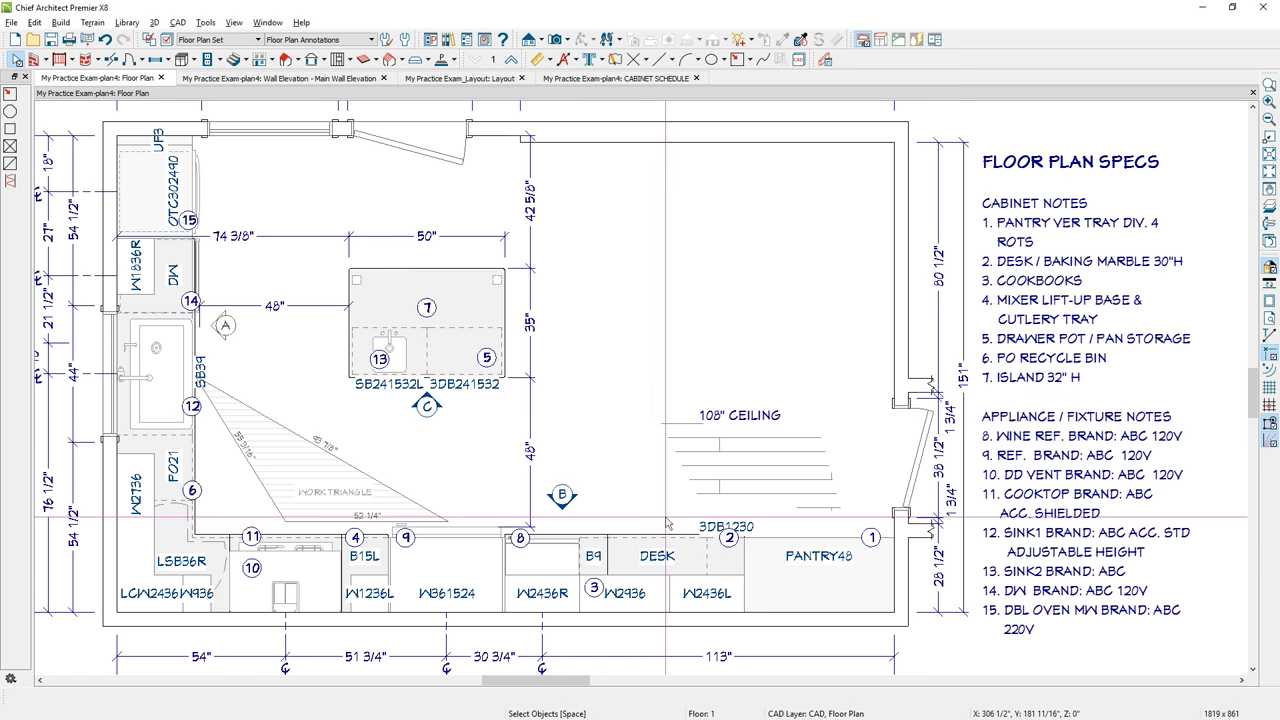
Place two Box Stool high stools from the library at the island's top edge
left_click(449, 42)
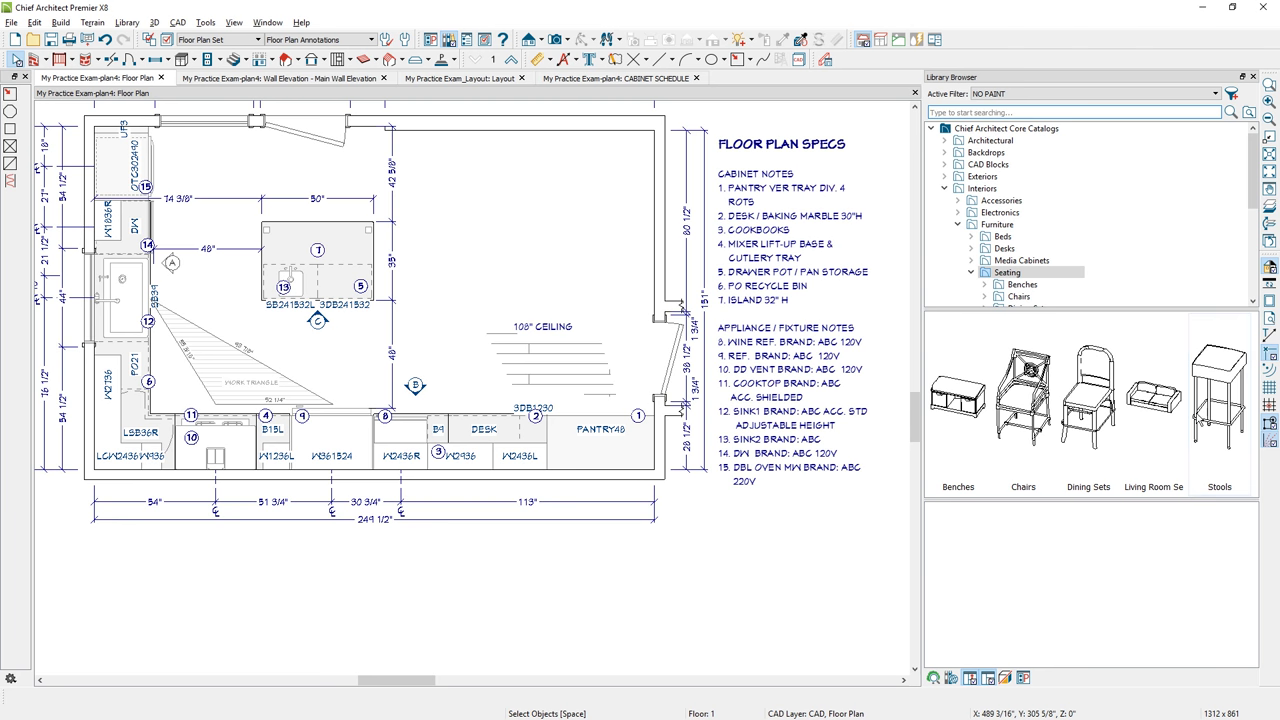
double_click(1216, 405)
double_click(1006, 392)
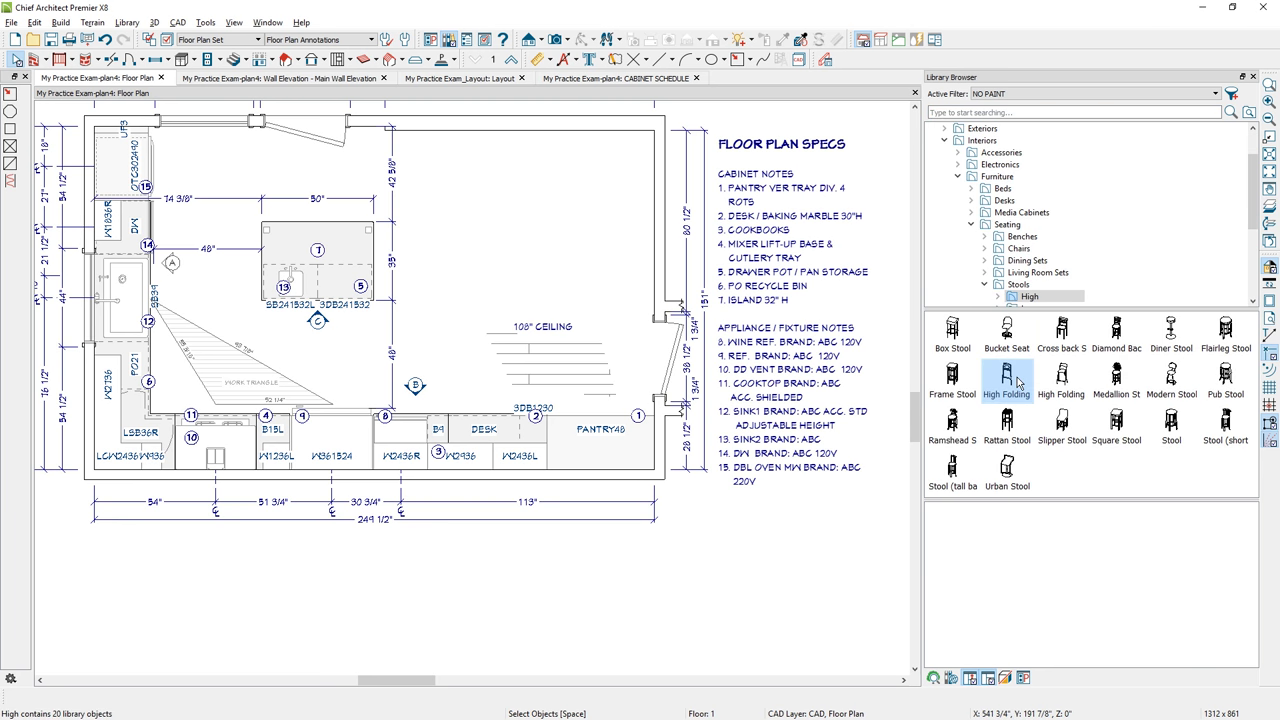
left_click(954, 342)
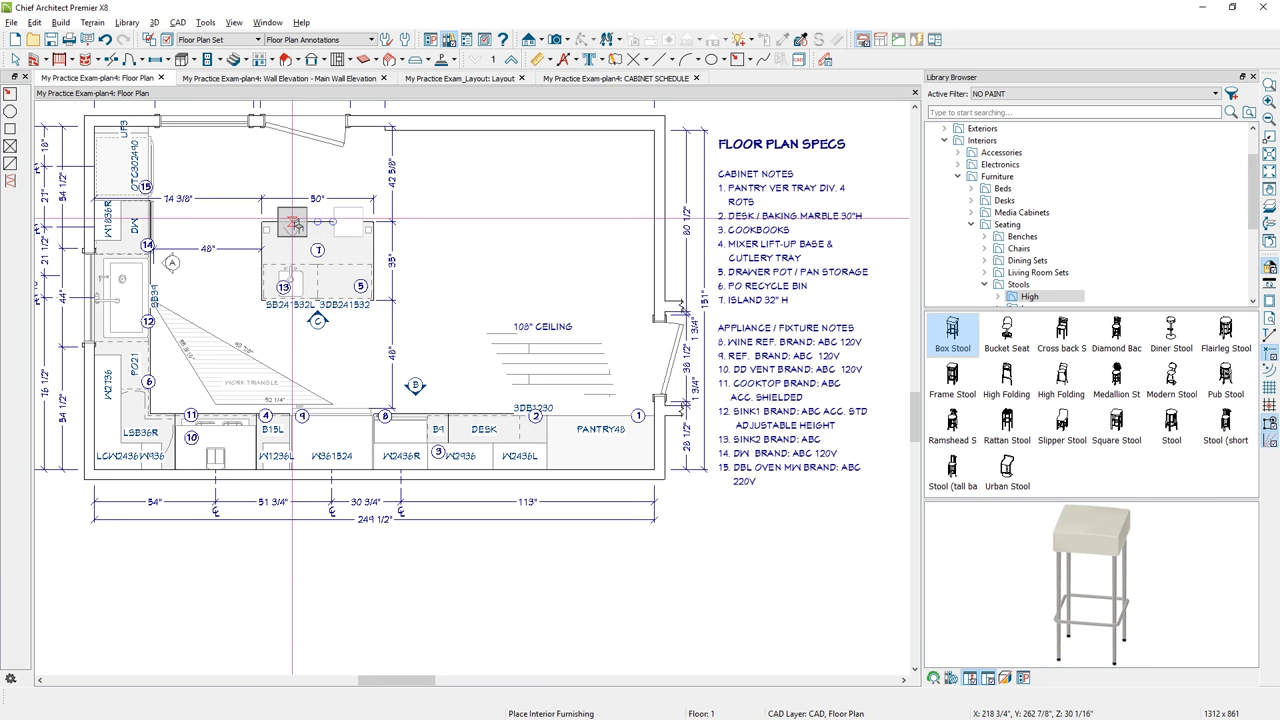
left_click(293, 222)
left_click(295, 222)
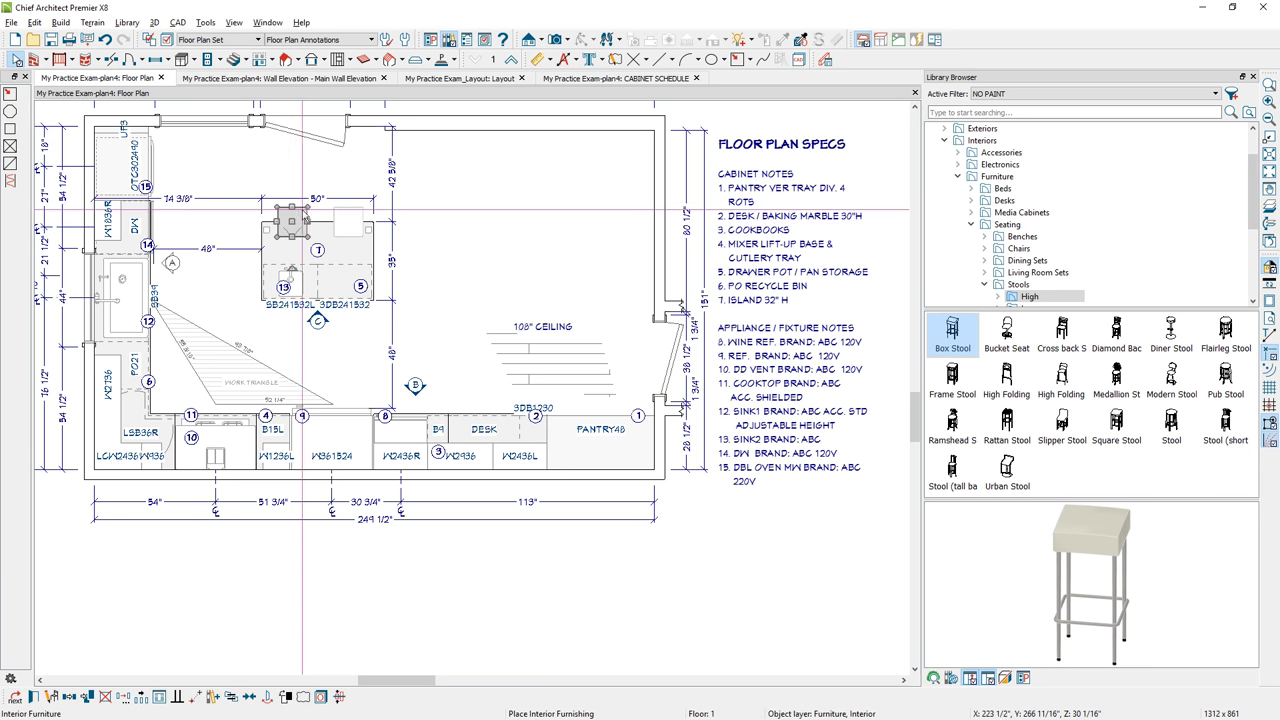
Review the stools' Furniture Specification and close it without changes
left_click(341, 222, "shift")
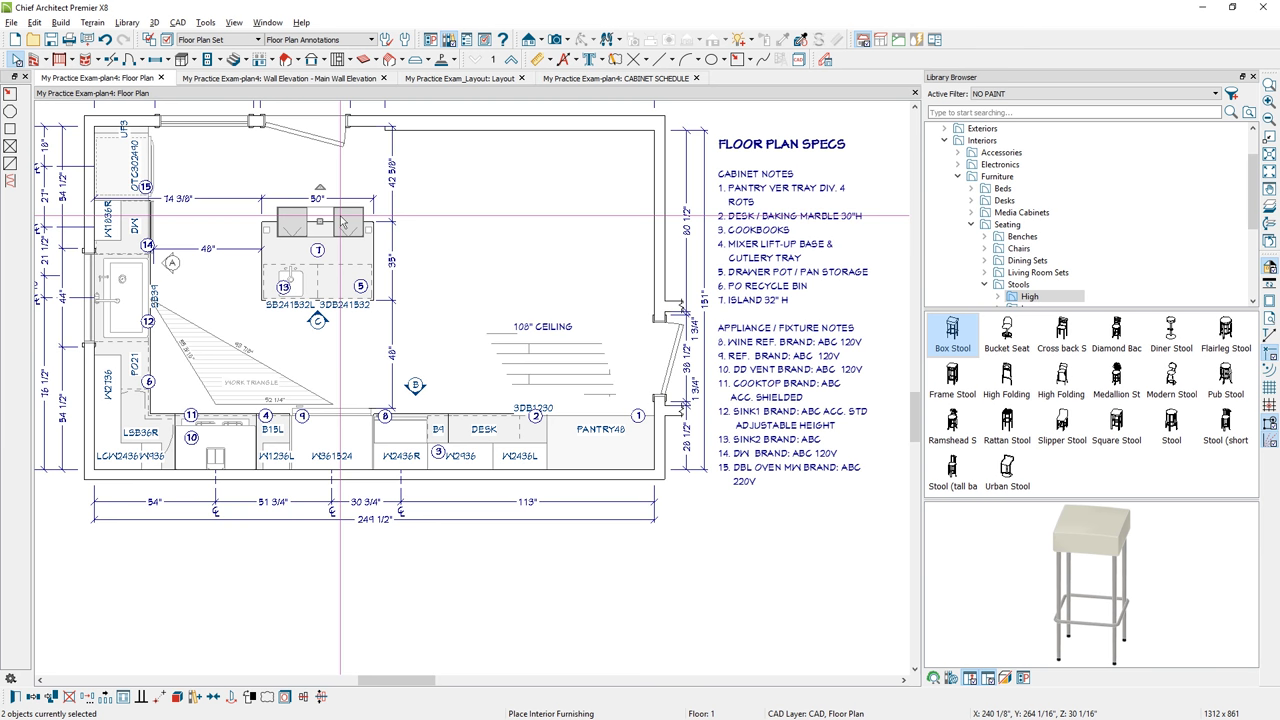
double_click(341, 222)
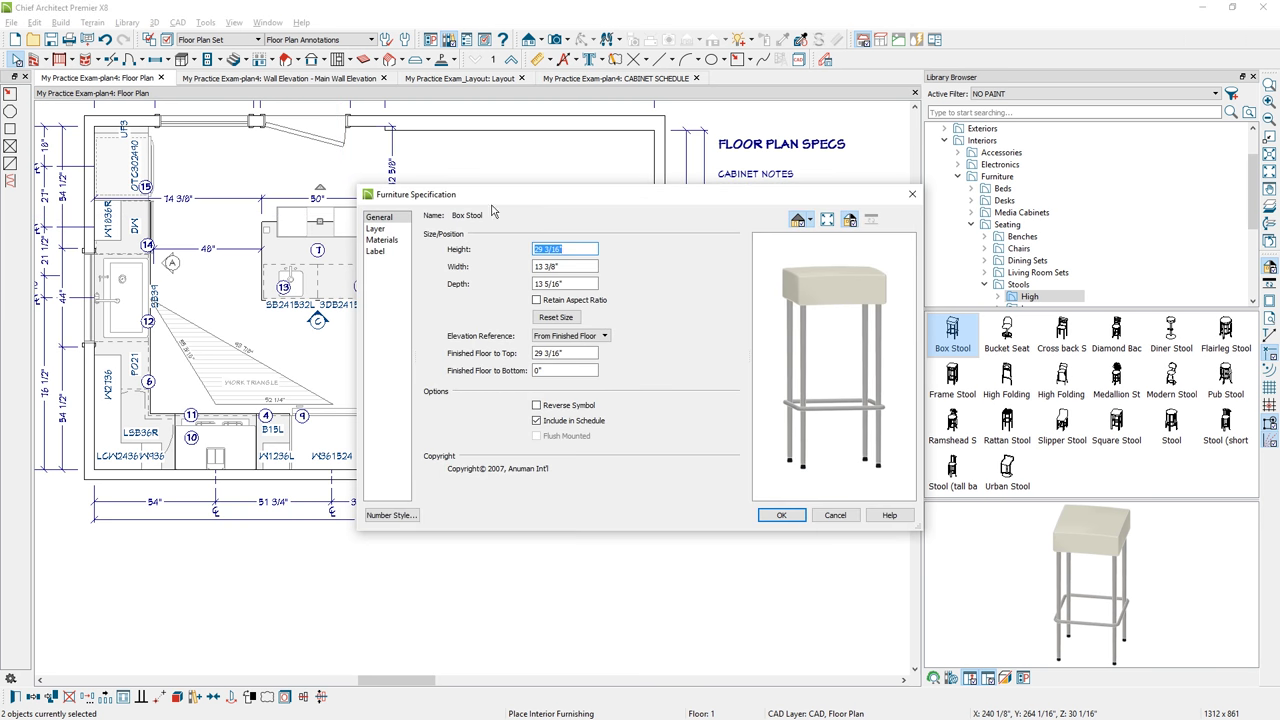
left_click(830, 517)
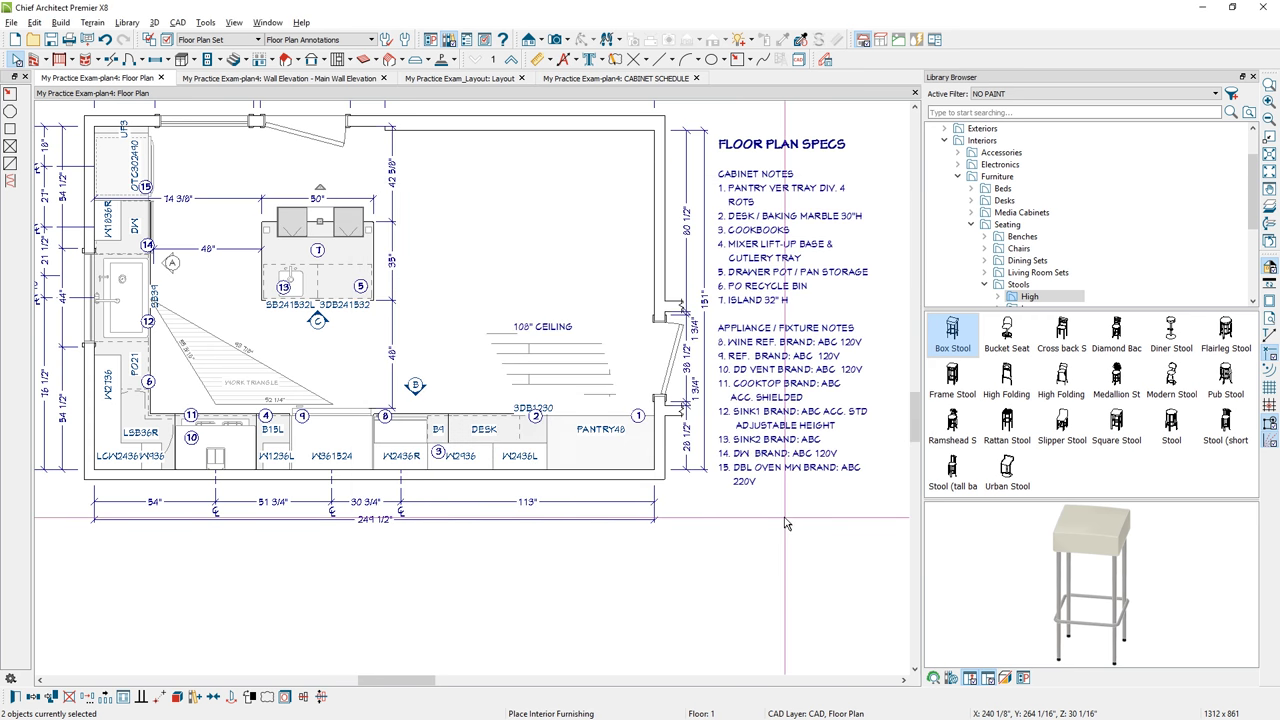
Place the Octagonal Basic Set from Dining Tables > Dining Sets in the room's upper right
left_click(971, 224)
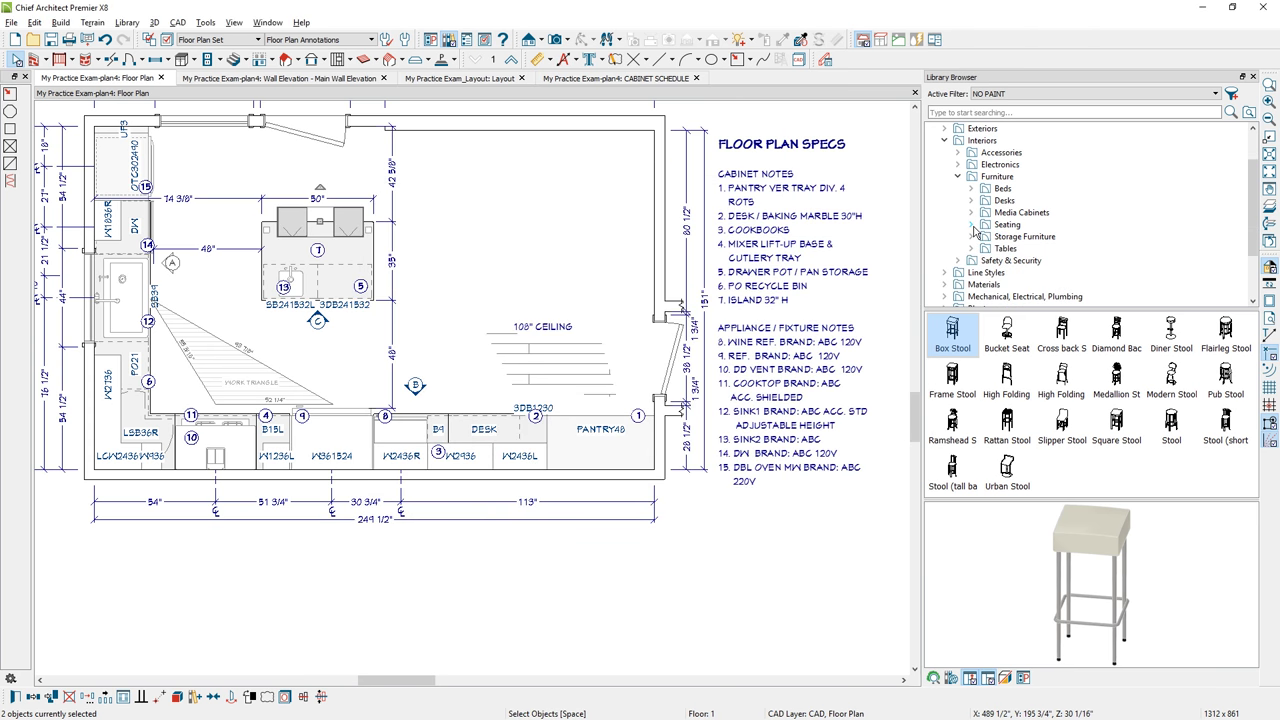
left_click(1008, 260)
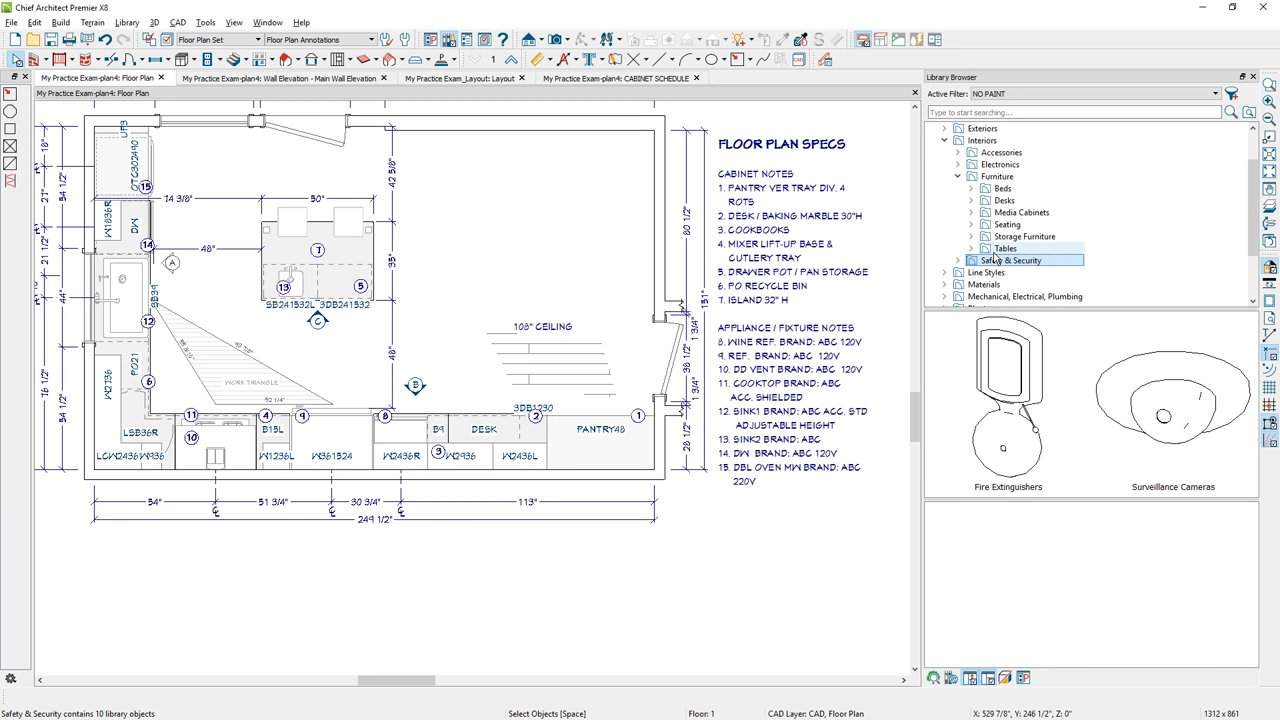
left_click(996, 252)
double_click(1077, 400)
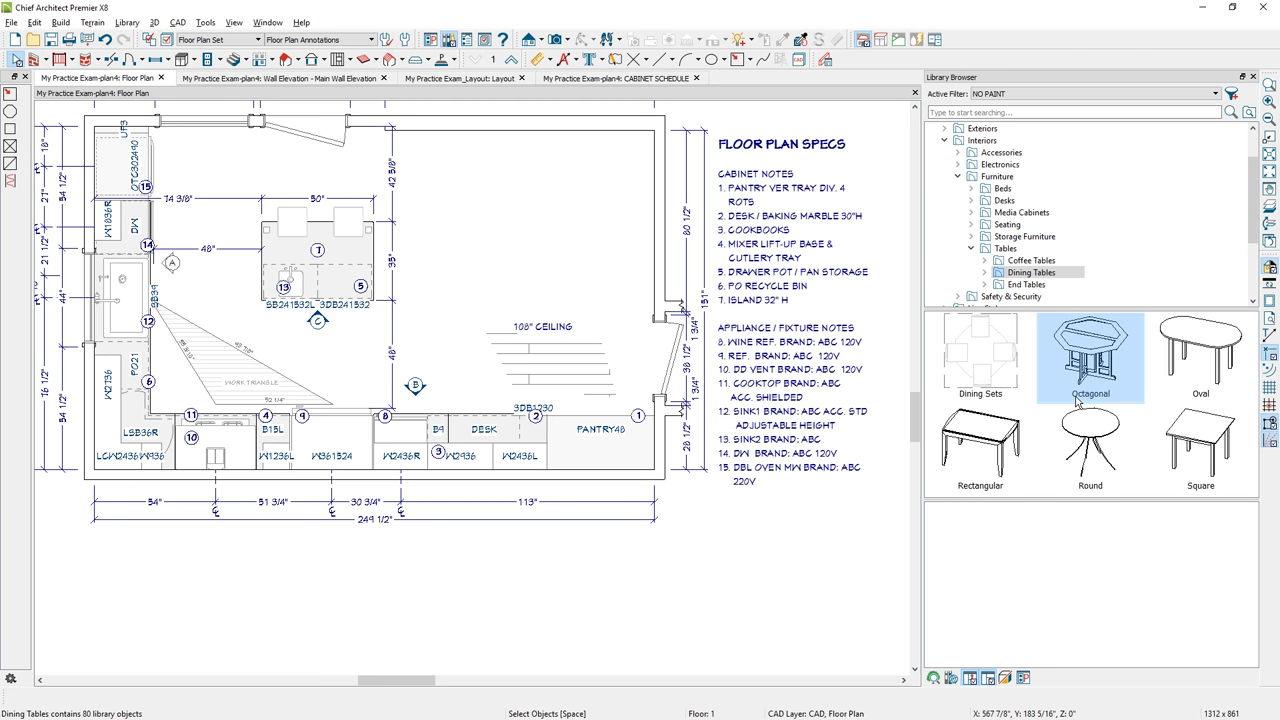
double_click(977, 372)
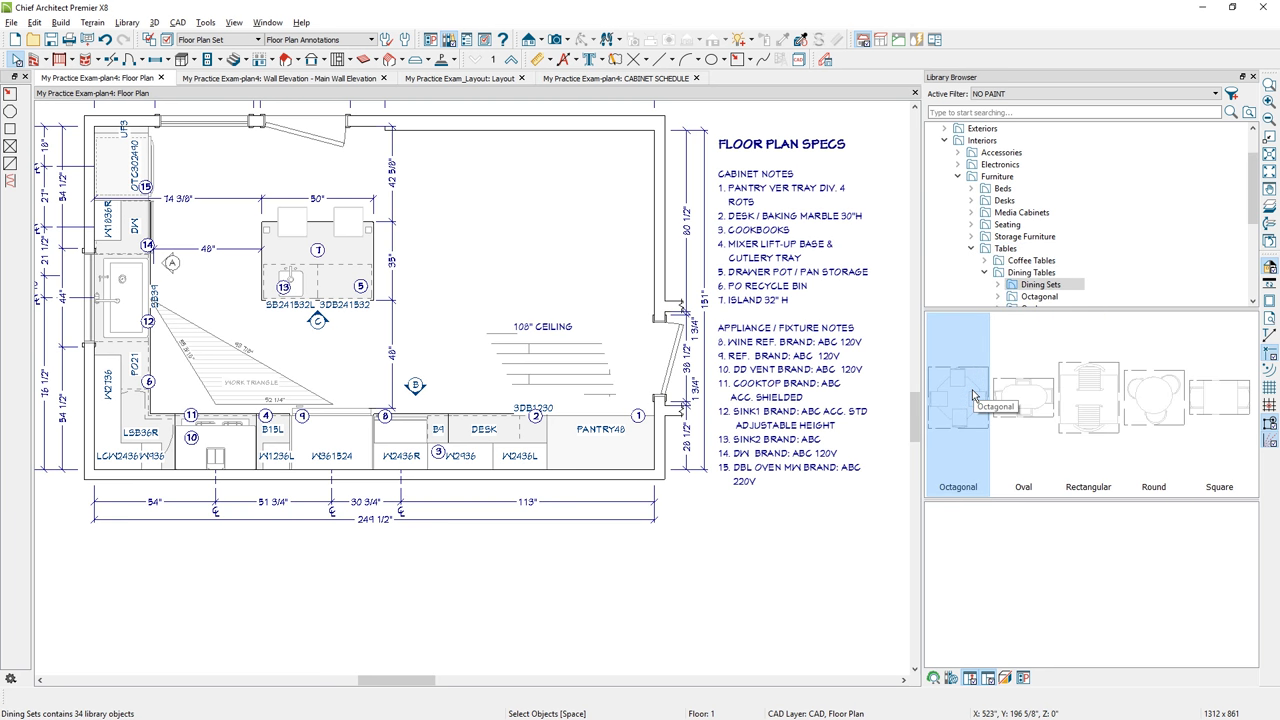
double_click(973, 396)
left_click(975, 396)
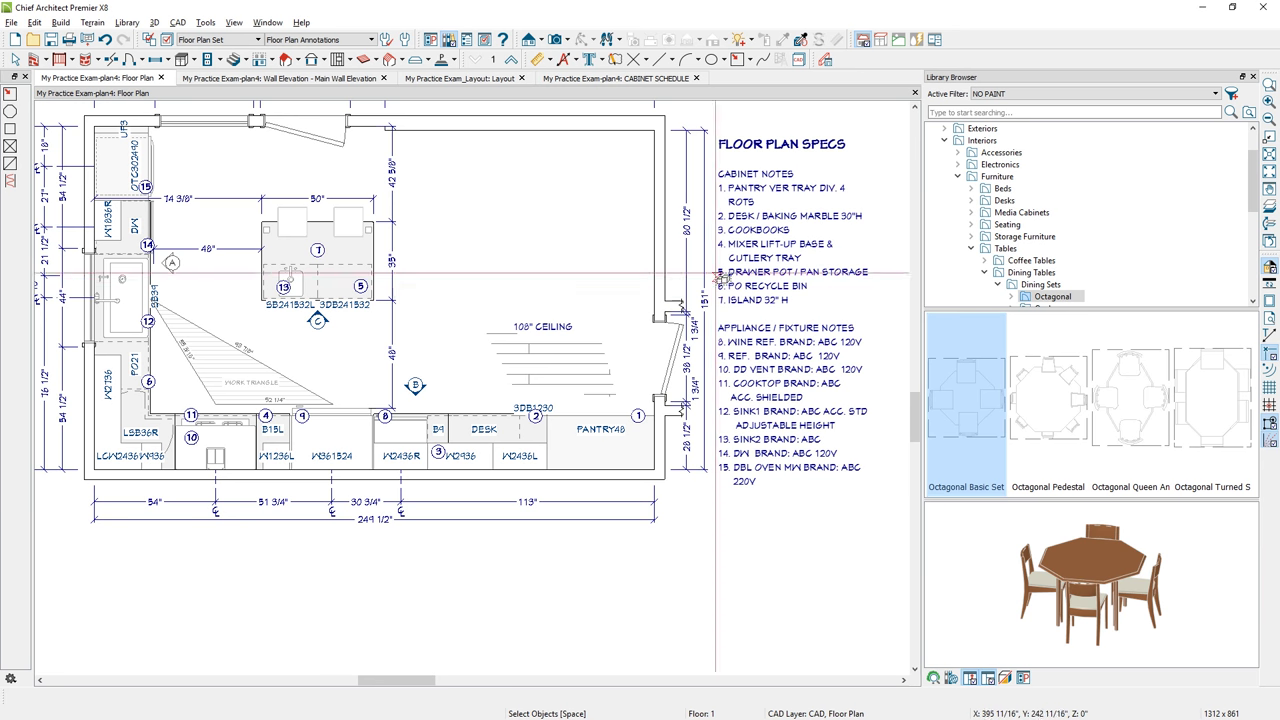
left_click(538, 240)
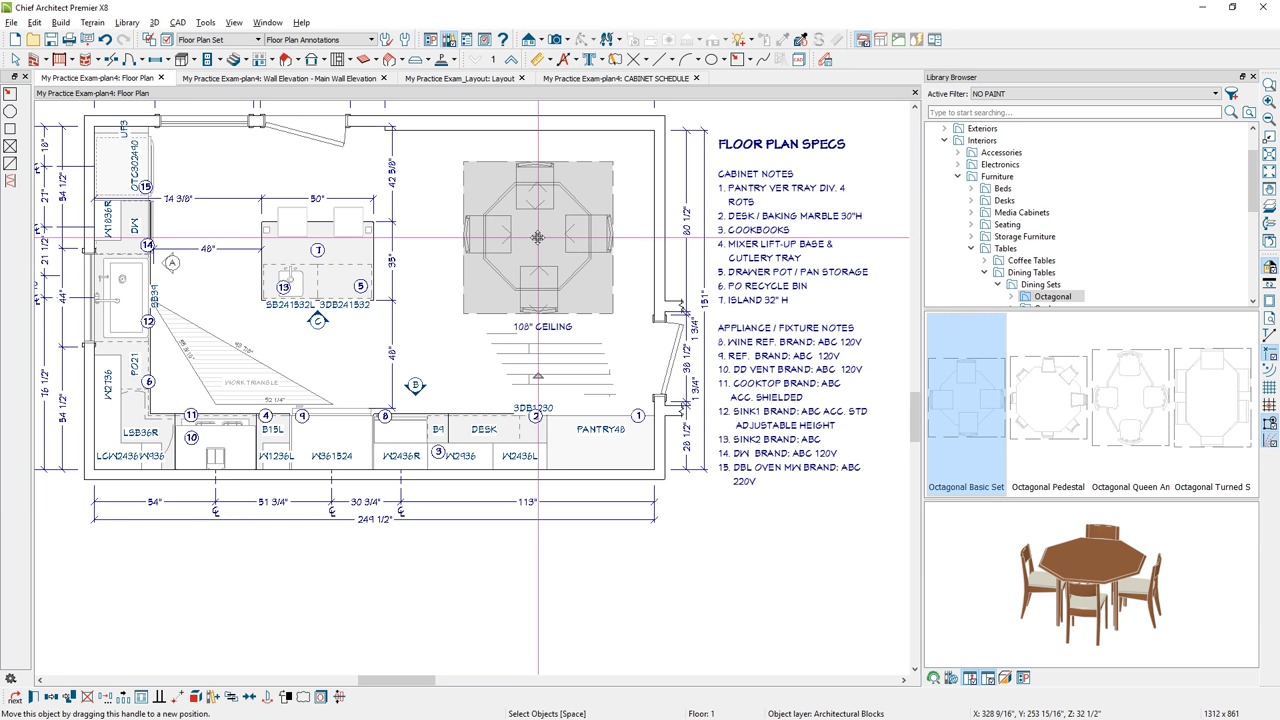
key("Escape")
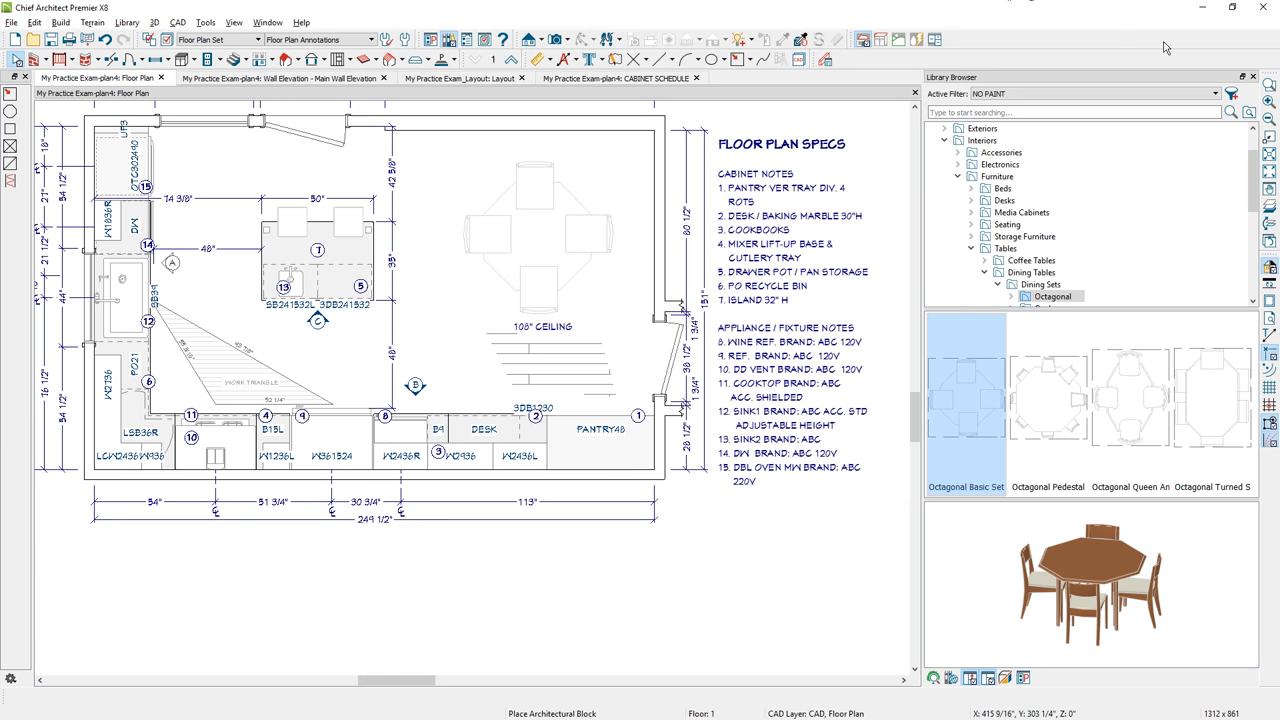
Close the Library Browser and review the updated floor plan on layout sheet 3
left_click(1254, 78)
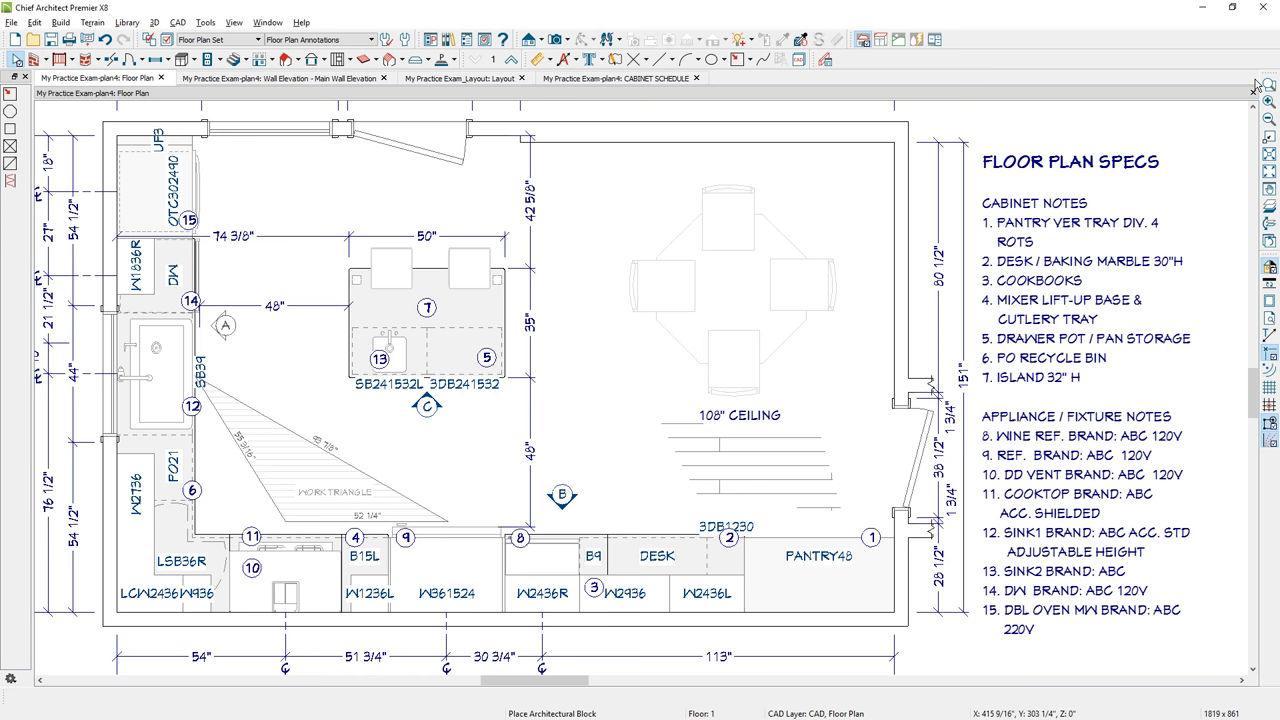
left_click(460, 78)
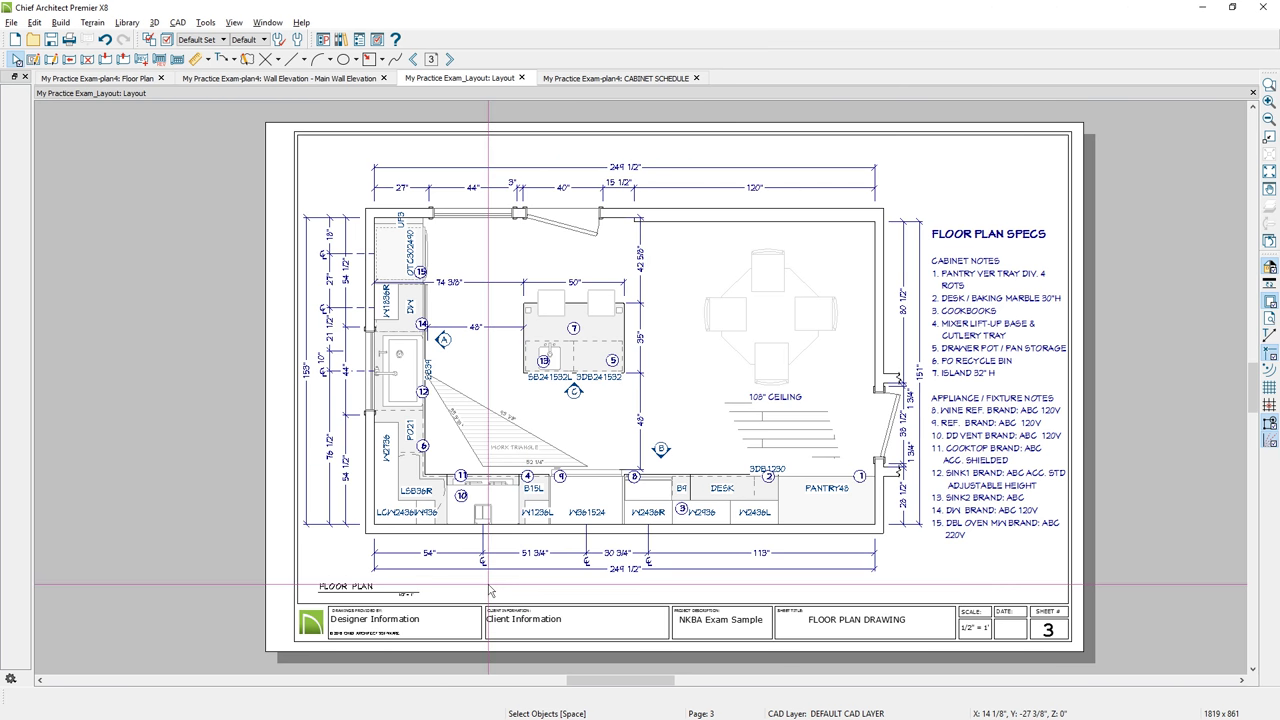
scroll(336, 600, "up", 2)
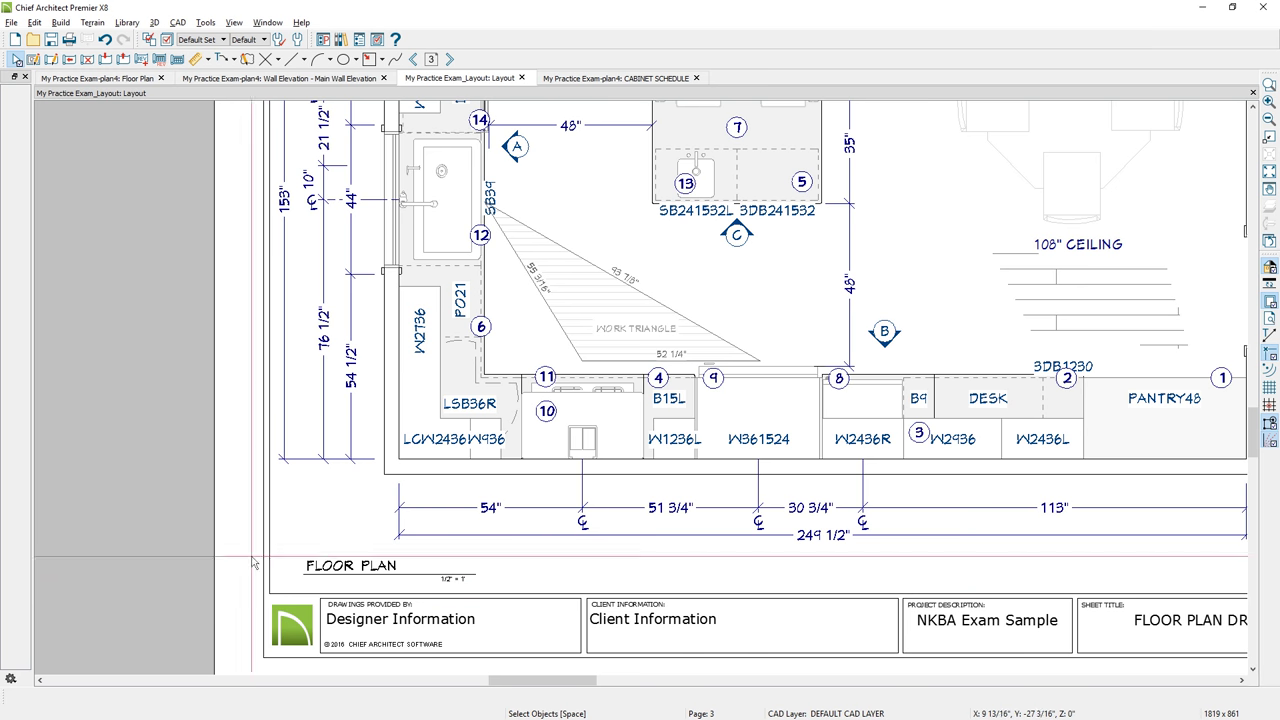
scroll(213, 525, "down", 1)
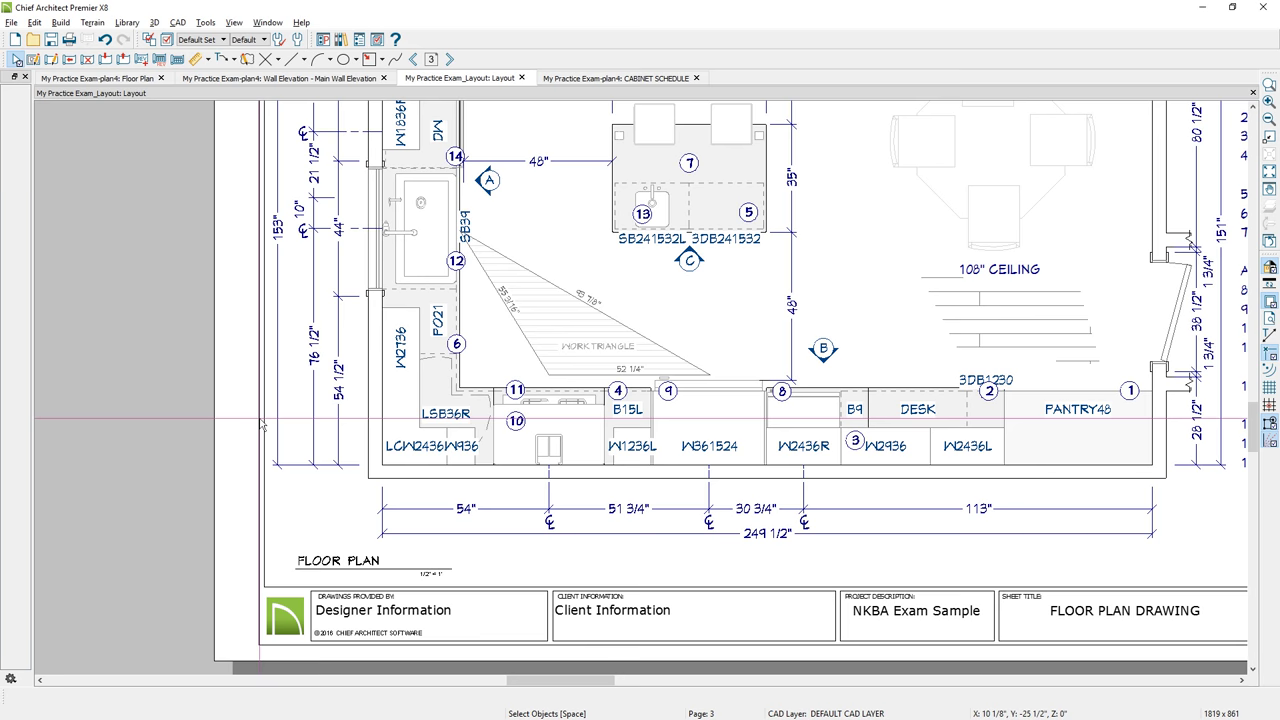
scroll(241, 432, "down", 2)
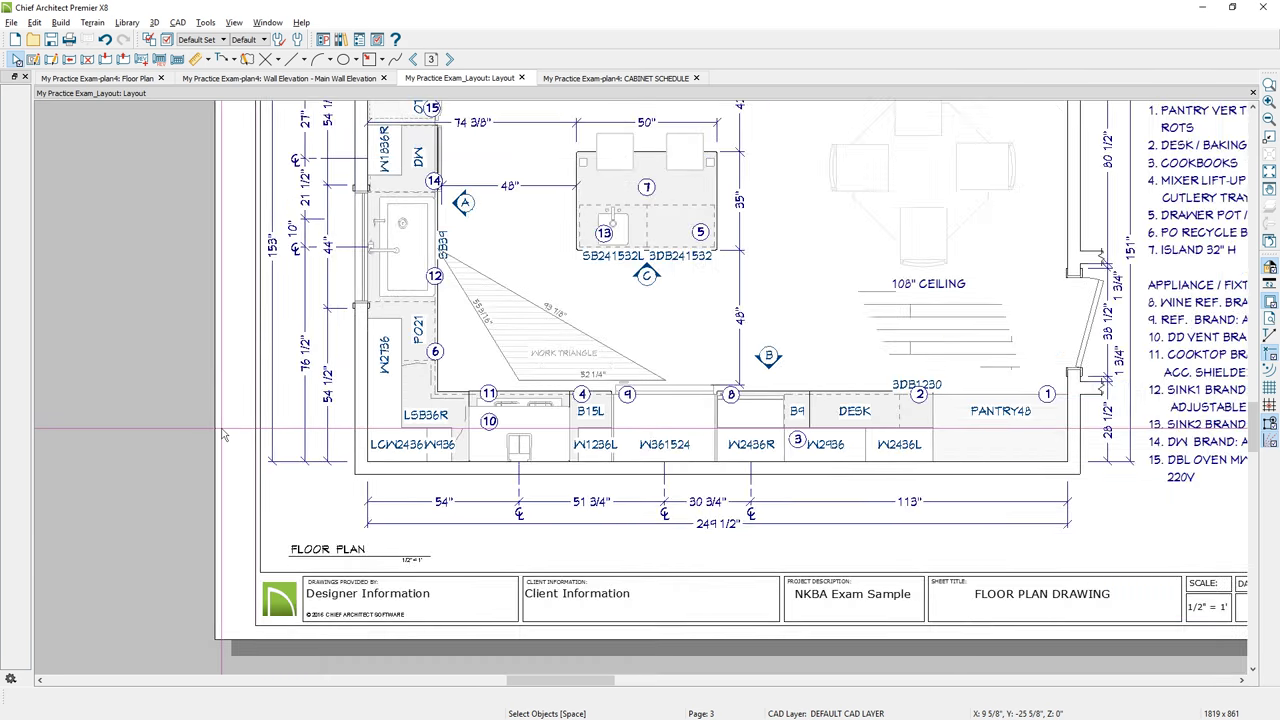
scroll(1118, 407, "up", 2)
scroll(1100, 392, "down", 2)
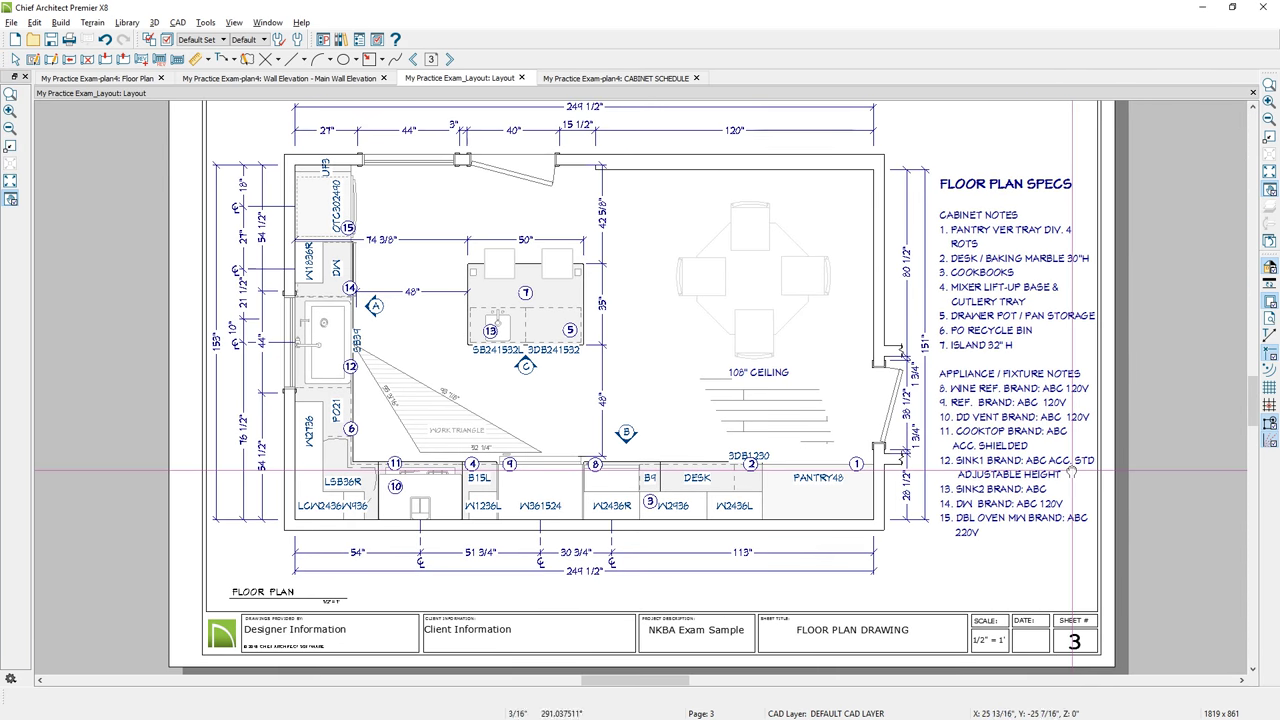